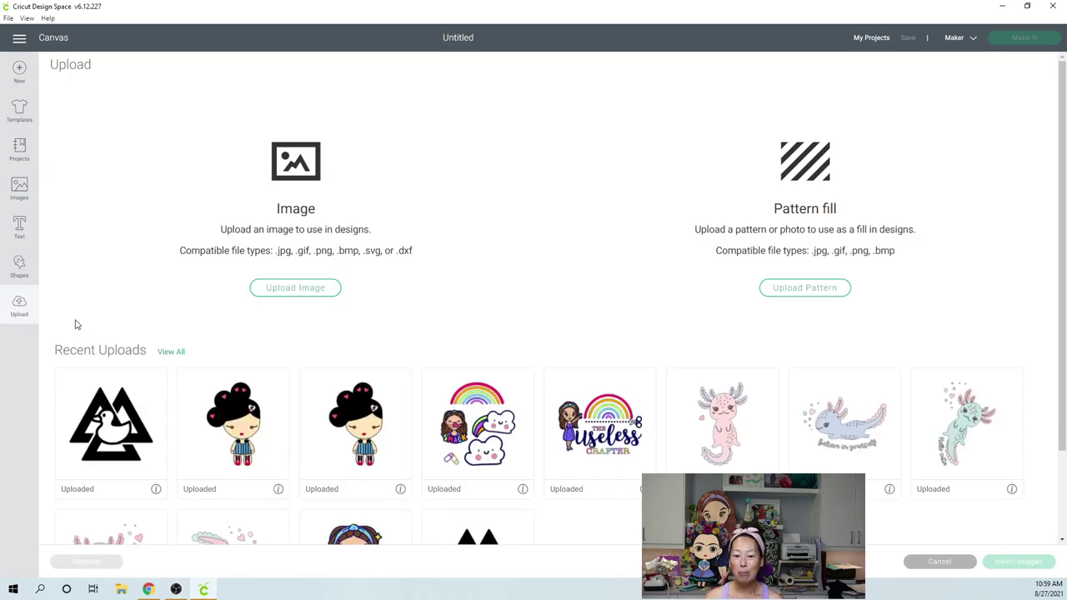
Insert three uploaded images onto the canvas: the rainbow-and-clouds sticker set, The Useless Crafter logo and the WOW girl sticker
click(501, 392)
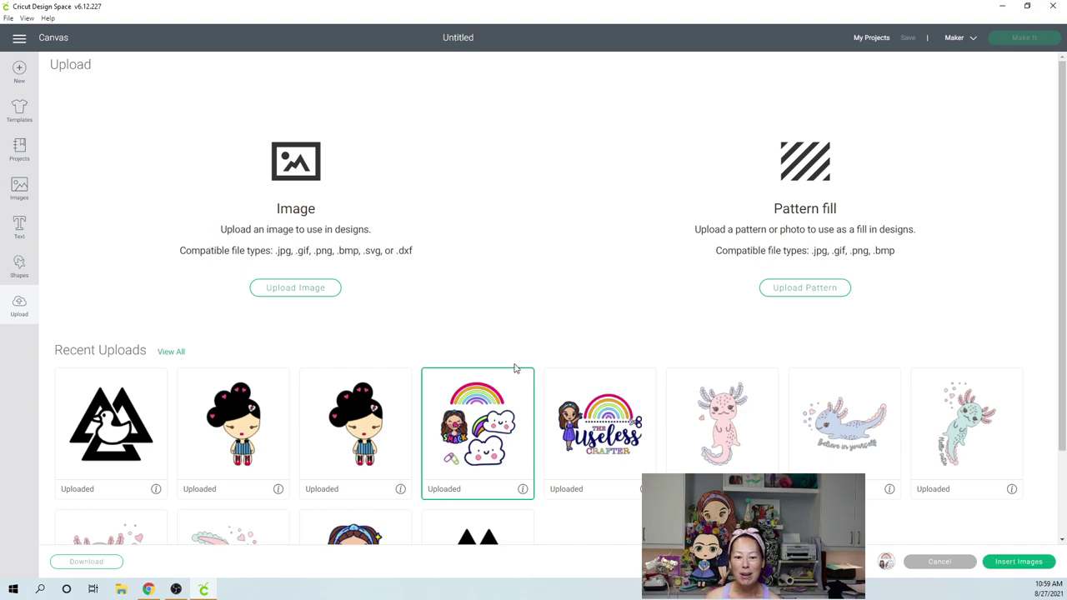
scroll(500, 375, down, 1)
click(600, 375)
scroll(473, 426, down, 1)
click(344, 446)
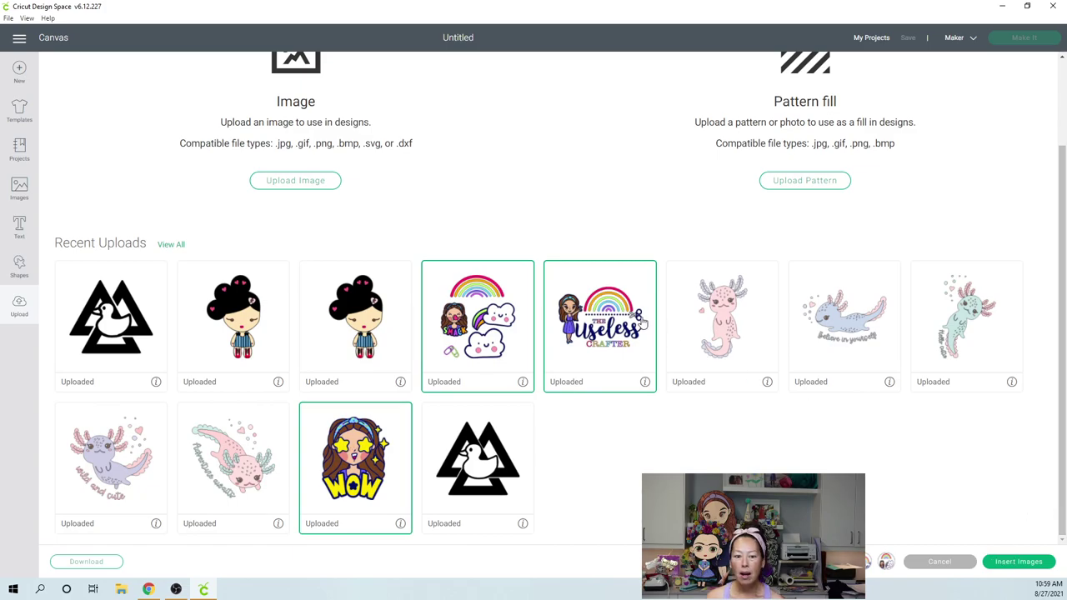
key(Return)
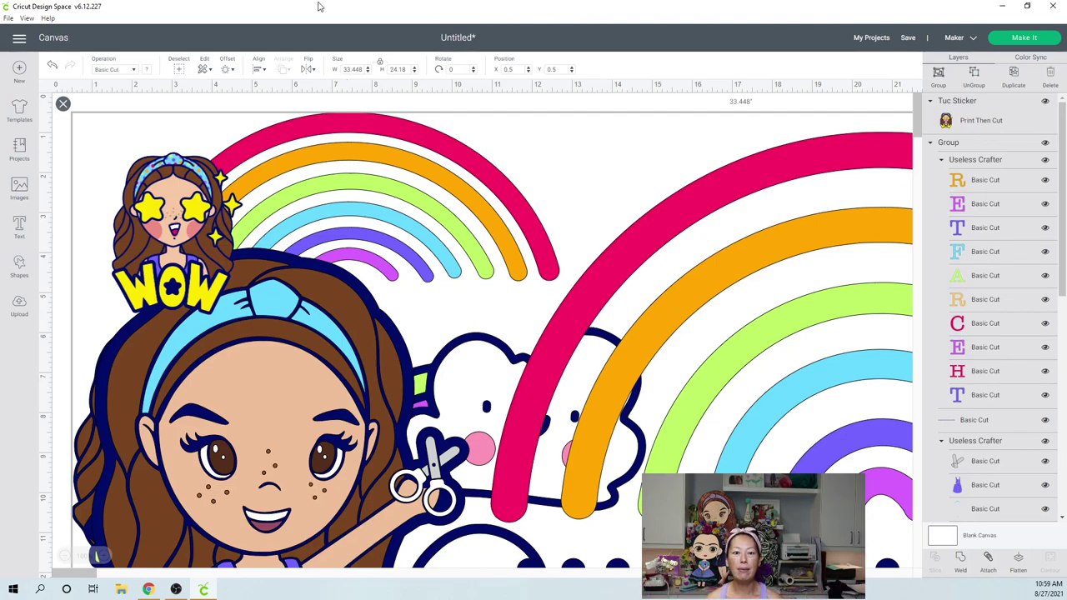
Resize all the inserted images together to a width of 10 inches
click(351, 70)
text(10)
key(Tab)
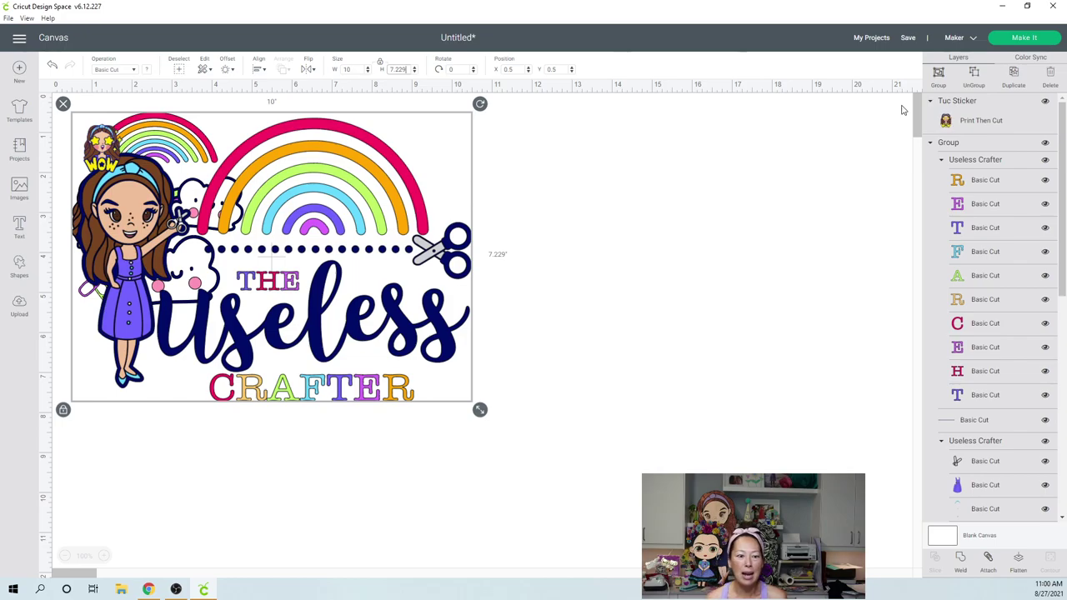
Separate the overlapping designs, moving the Useless Crafter logo to about X 9.26, Y 1.46 and the rainbow-and-clouds group to about X 2.56, Y 3.39
scroll(967, 248, down, 5)
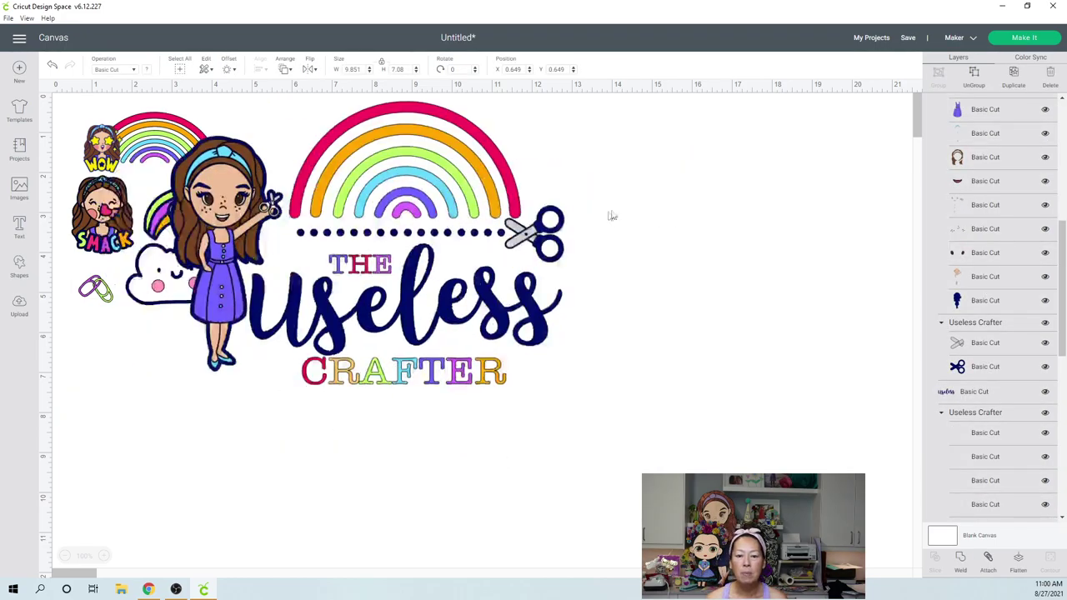
drag(533, 242, 784, 296)
click(333, 211)
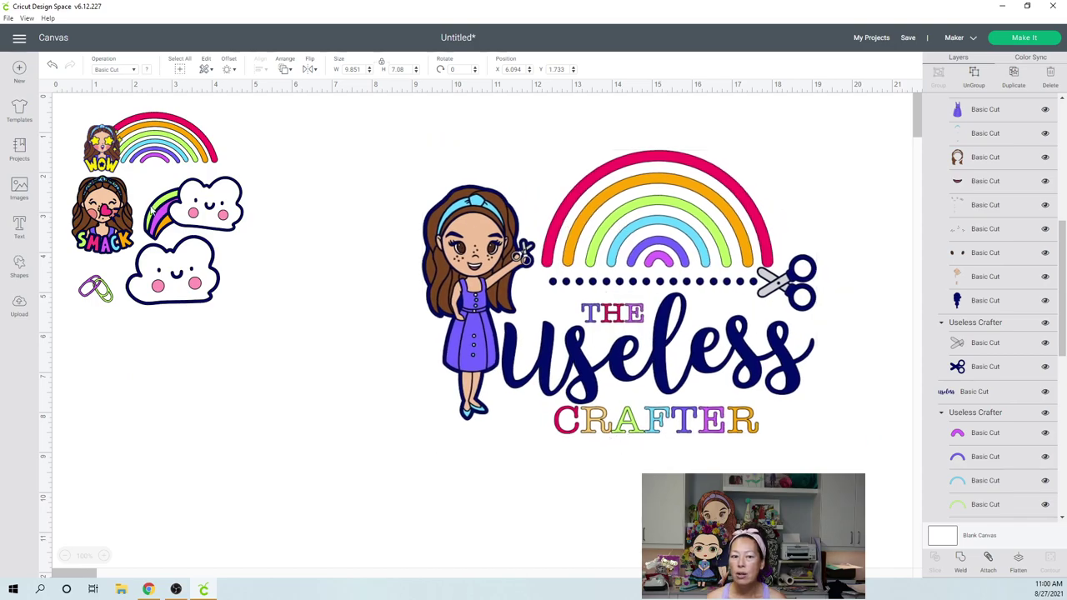
click(205, 215)
drag(205, 214, 291, 331)
click(913, 241)
click(275, 325)
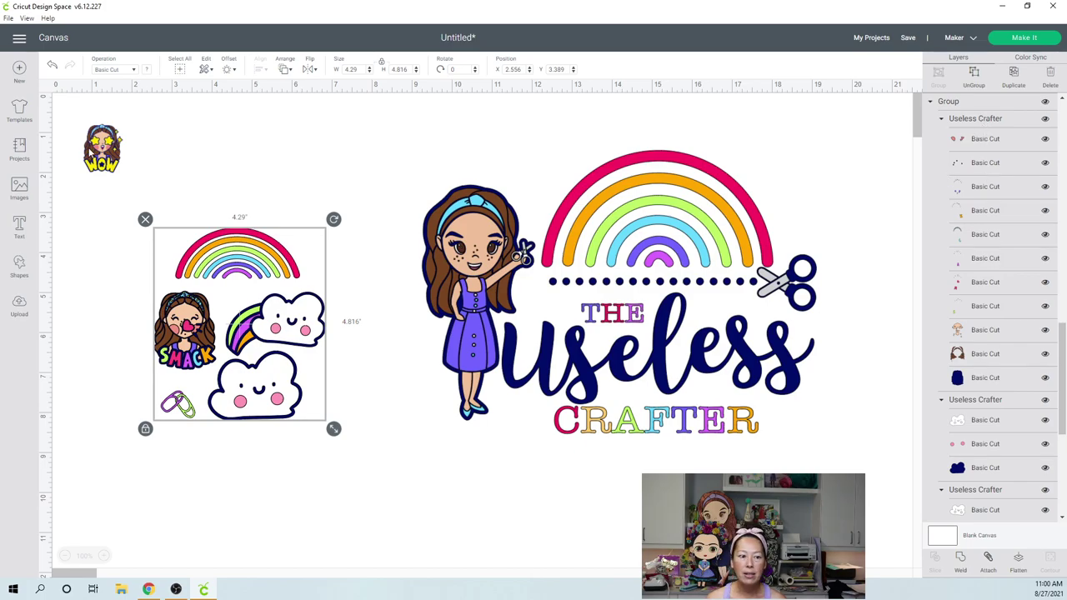
Enlarge the WOW girl sticker proportionally to about 2.2 by 2.7 inches
click(91, 151)
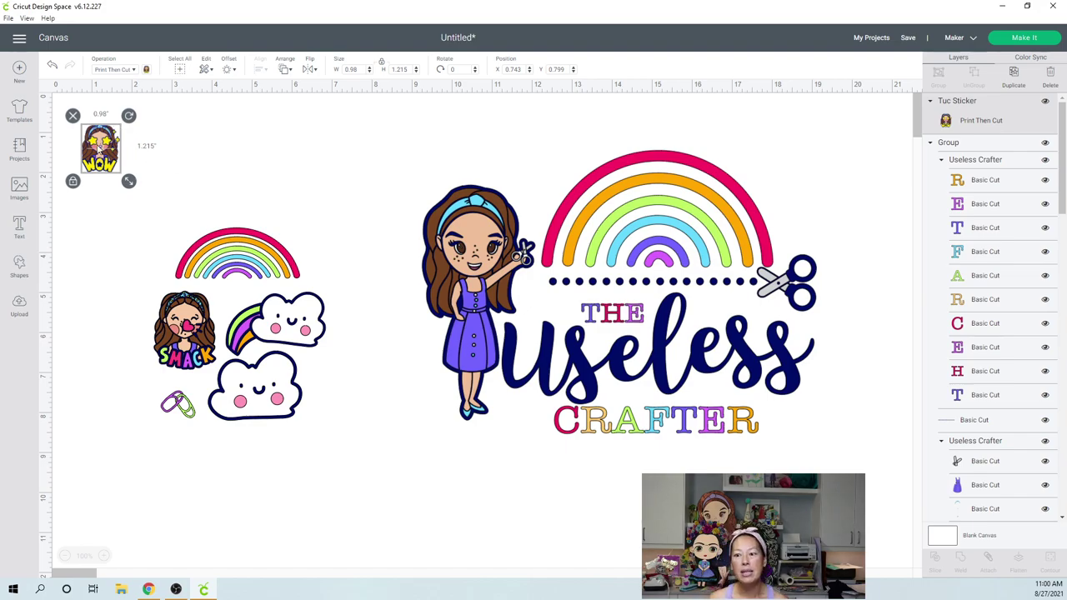
drag(129, 181, 185, 250)
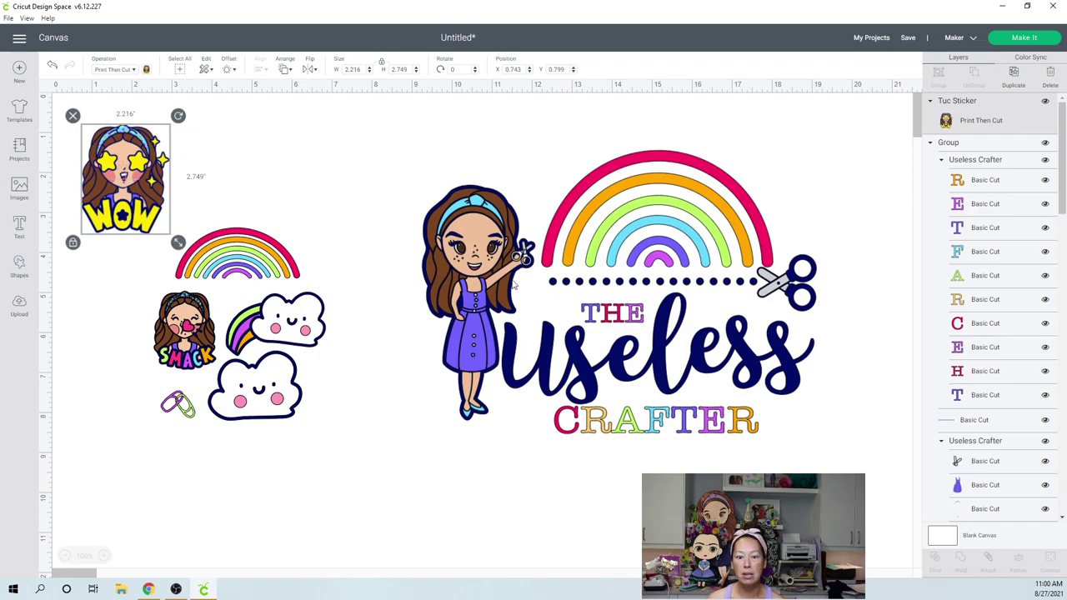
Recolor the innermost arch of the Useless Crafter logo's rainbow yellow
click(585, 353)
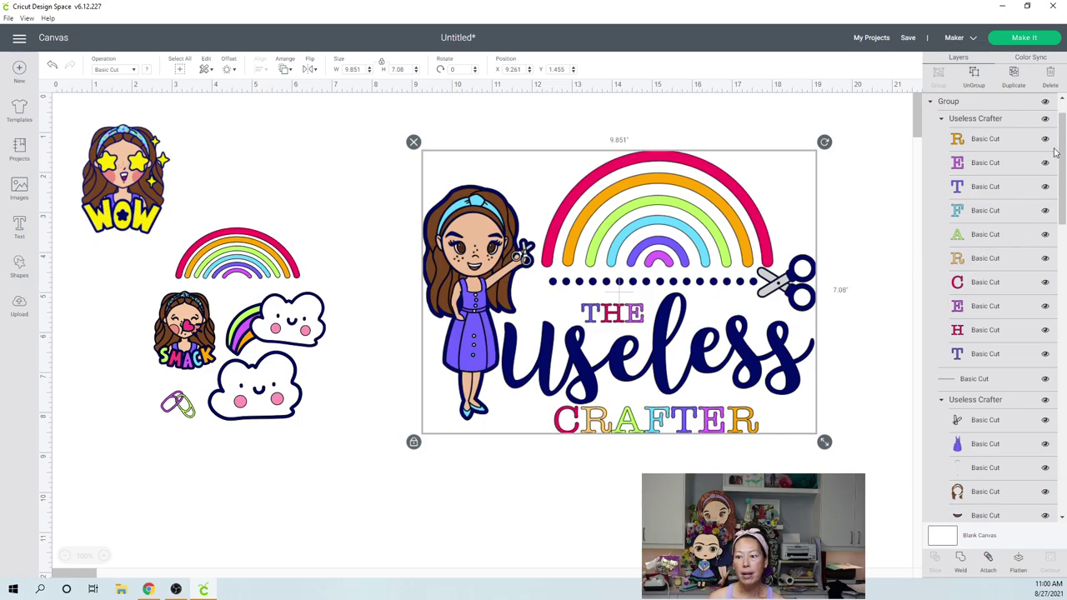
drag(1062, 147, 1062, 289)
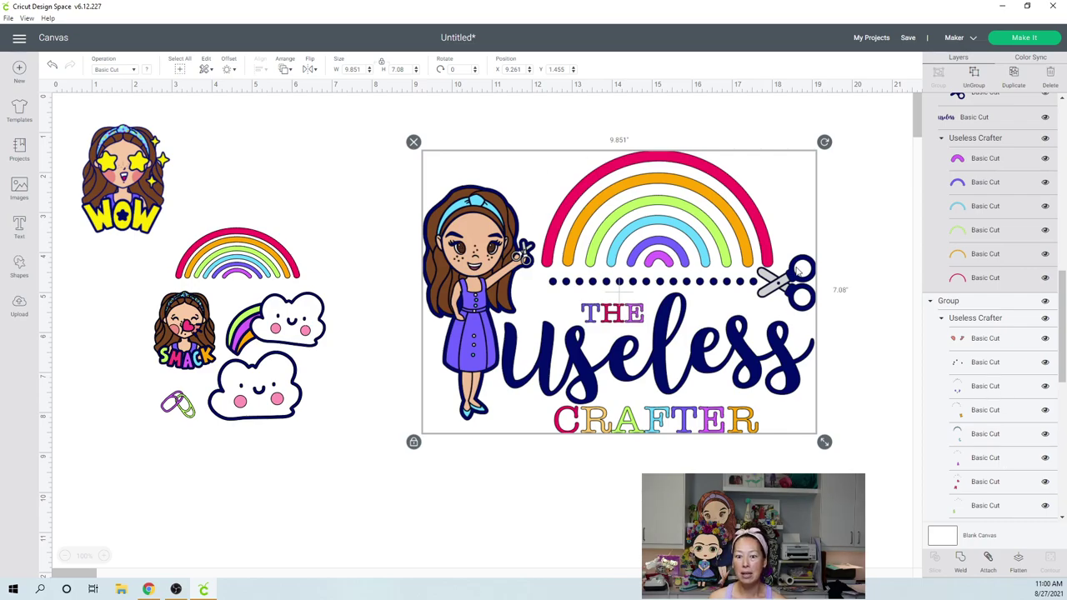
click(968, 163)
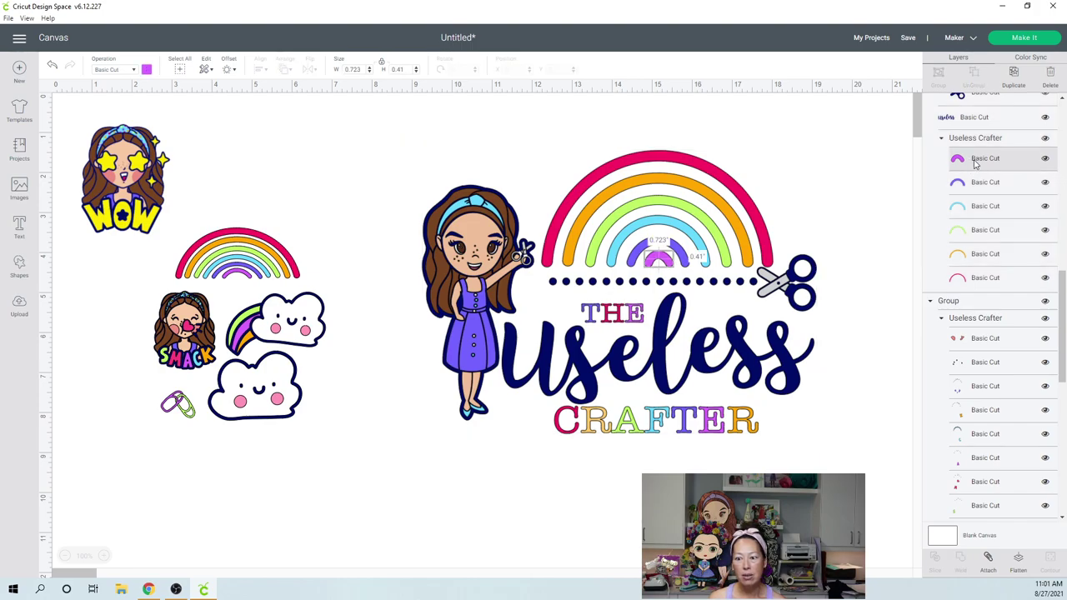
click(146, 70)
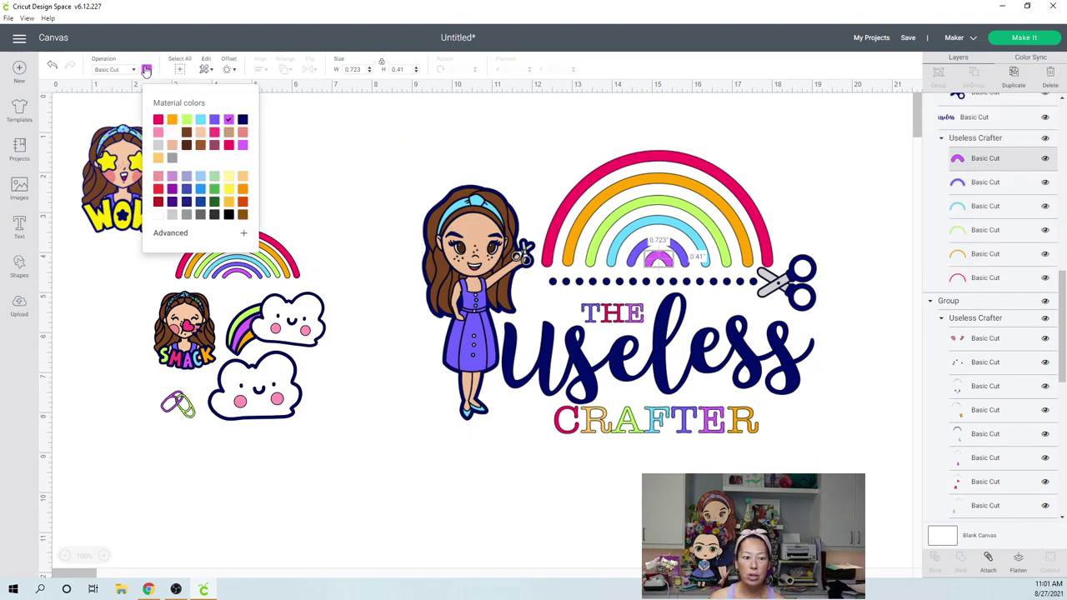
click(230, 190)
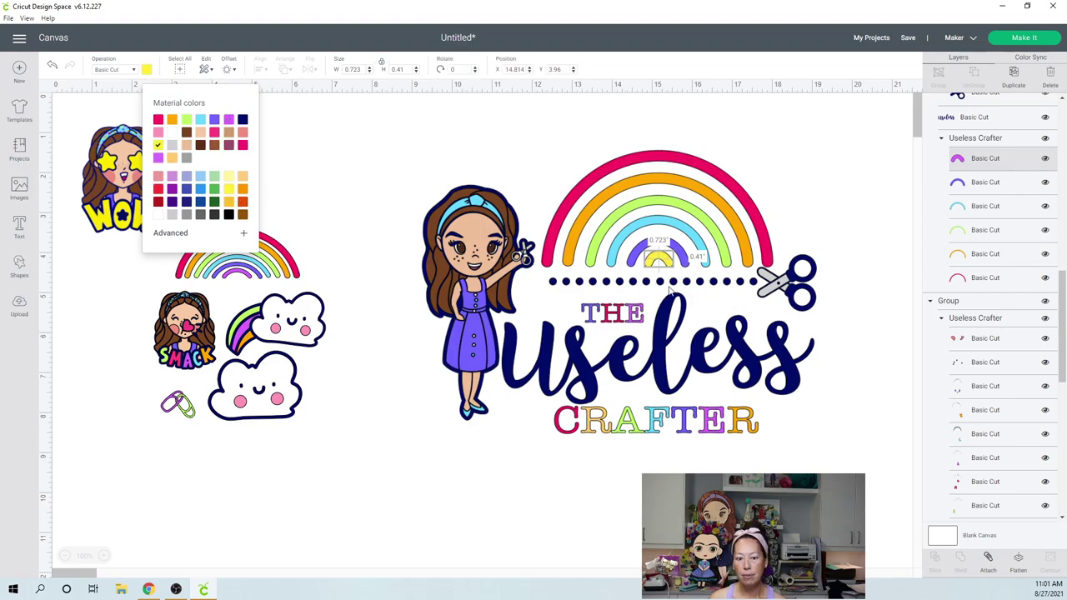
Recolor the navy layer of the logo's large scissors orange
scroll(987, 238, up, 2)
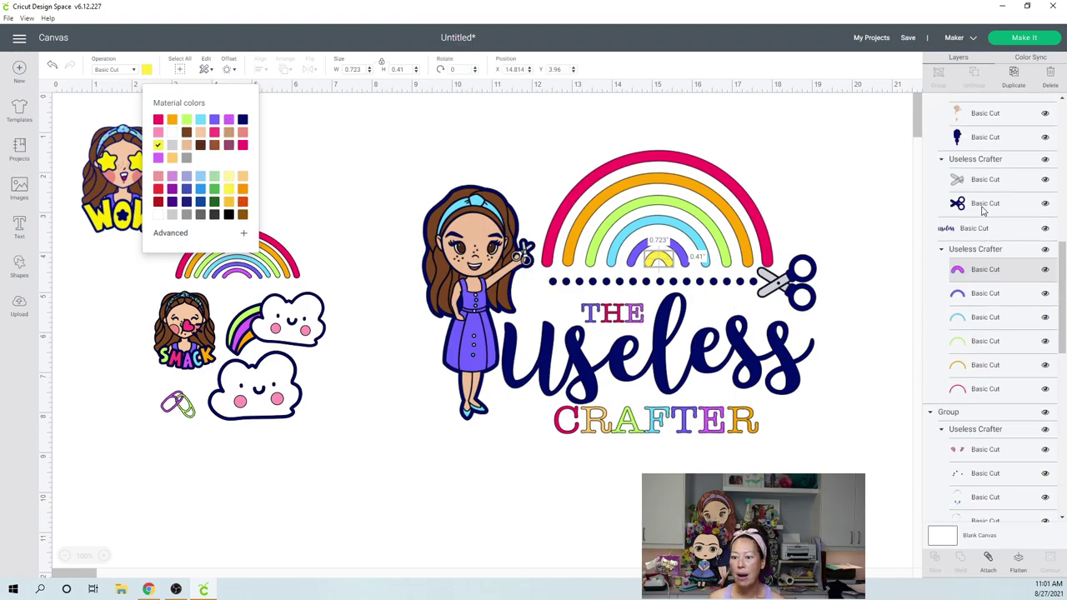
click(984, 208)
click(171, 121)
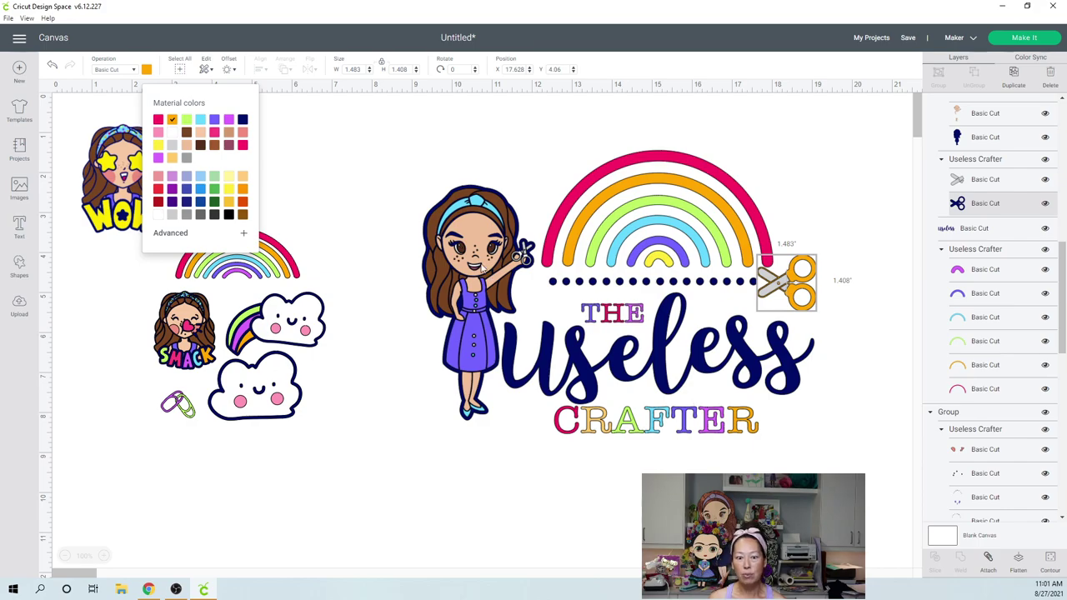
Recolor the dress of the girl in the Useless Crafter logo orange and deselect the artwork
click(588, 367)
scroll(989, 290, up, 5)
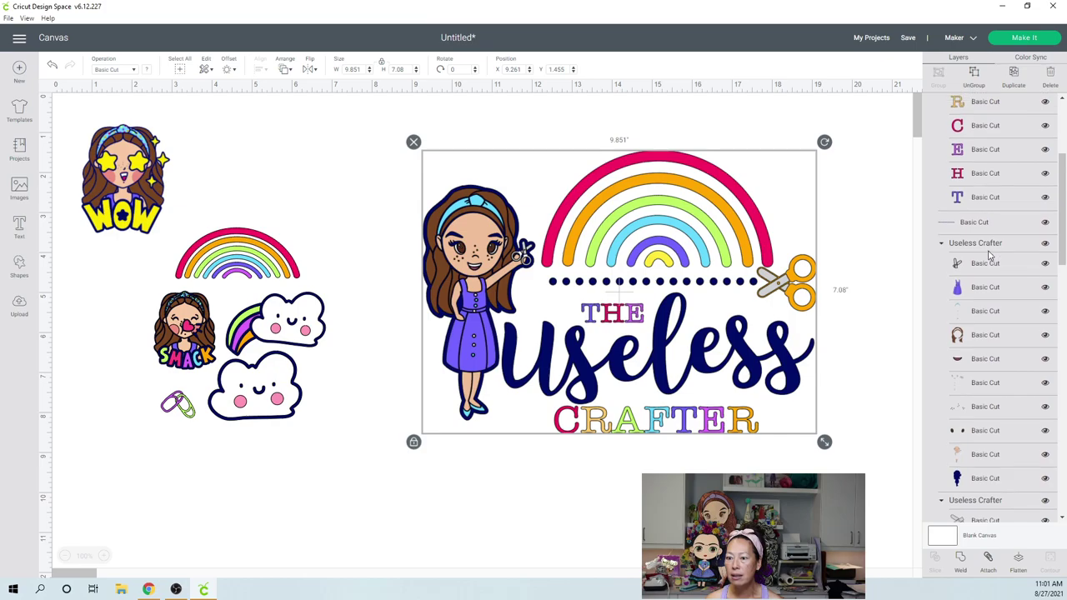
scroll(990, 257, down, 5)
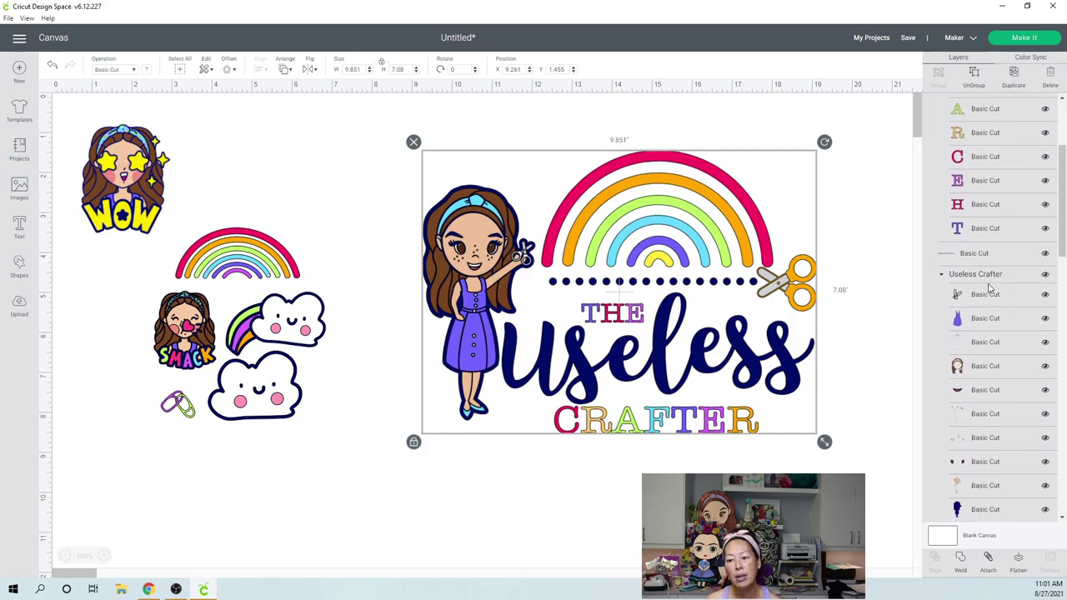
click(981, 157)
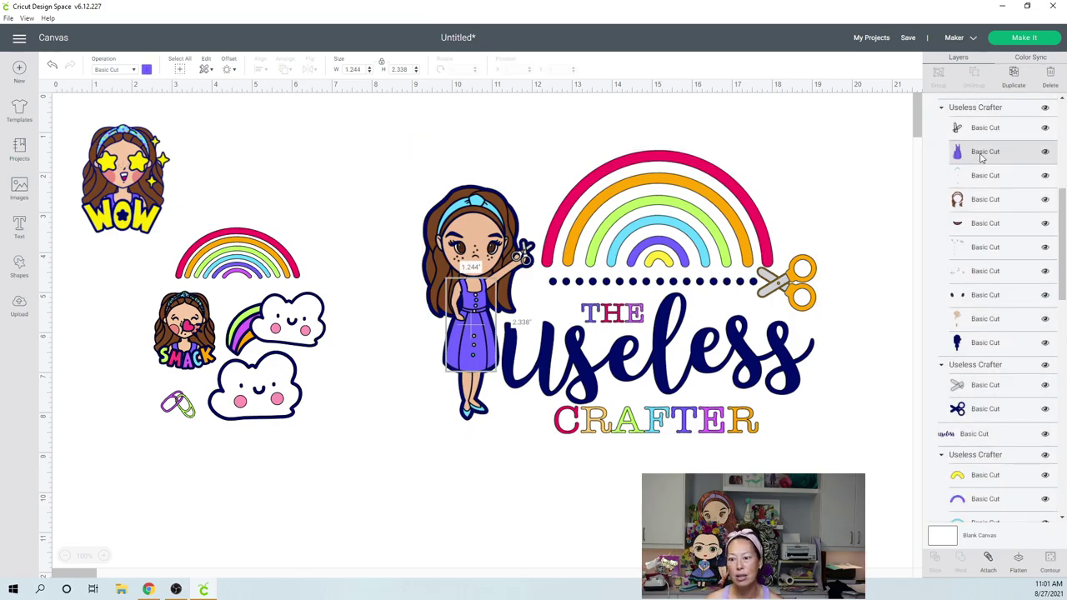
click(146, 69)
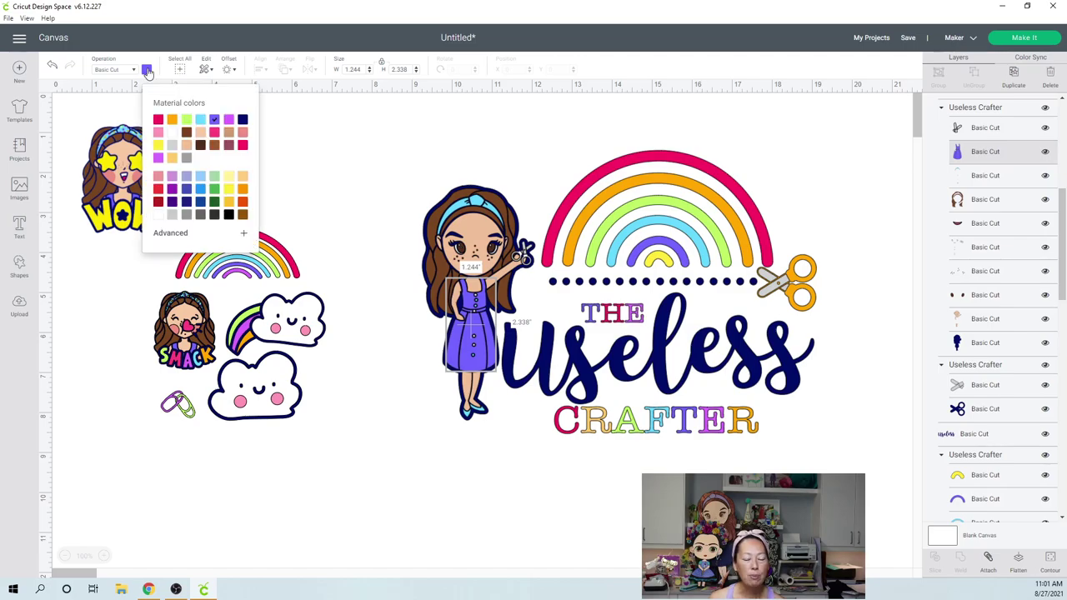
click(242, 194)
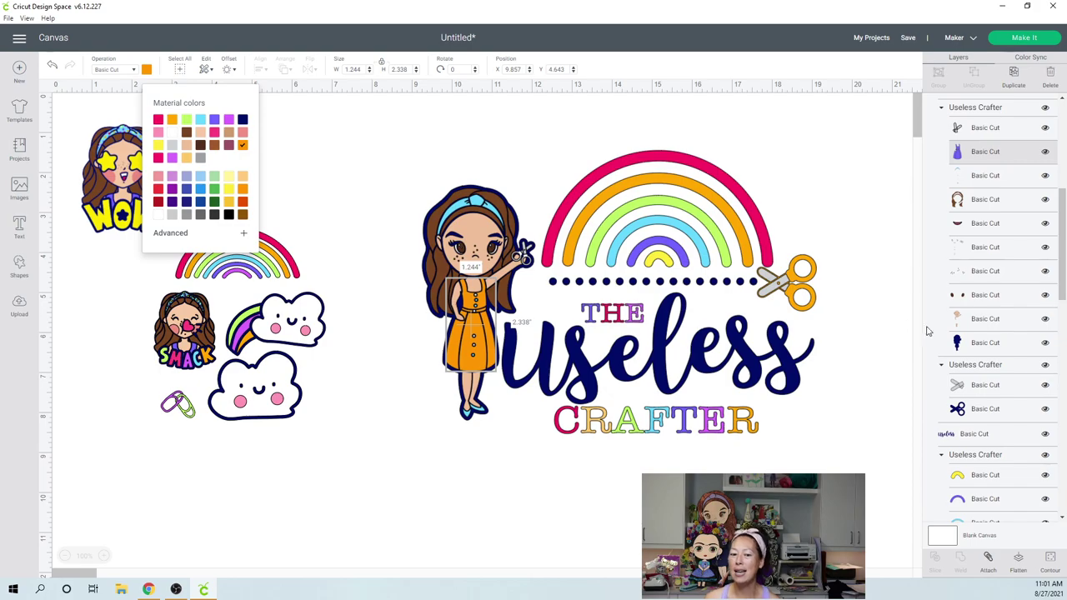
click(851, 184)
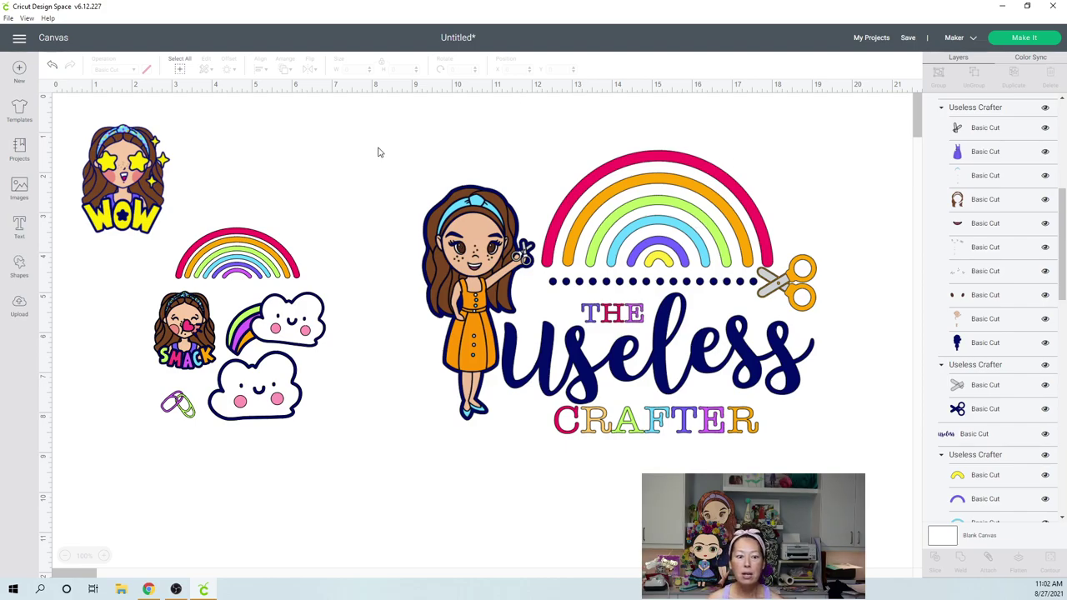
Duplicate the recolored Useless Crafter logo and place the copy below the original
drag(770, 451, 820, 429)
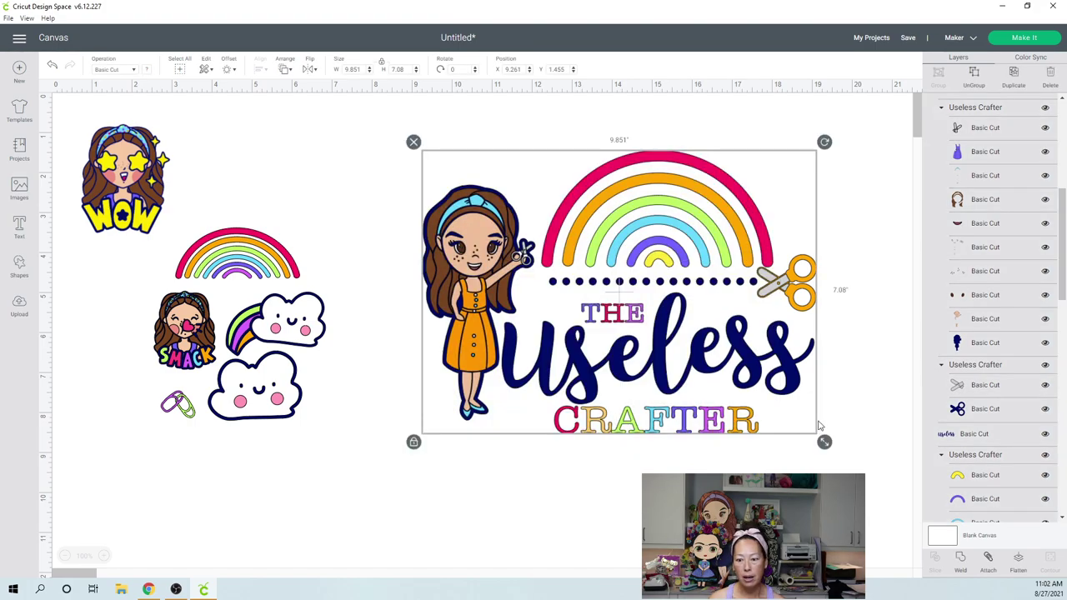
click(1018, 80)
drag(615, 241, 621, 534)
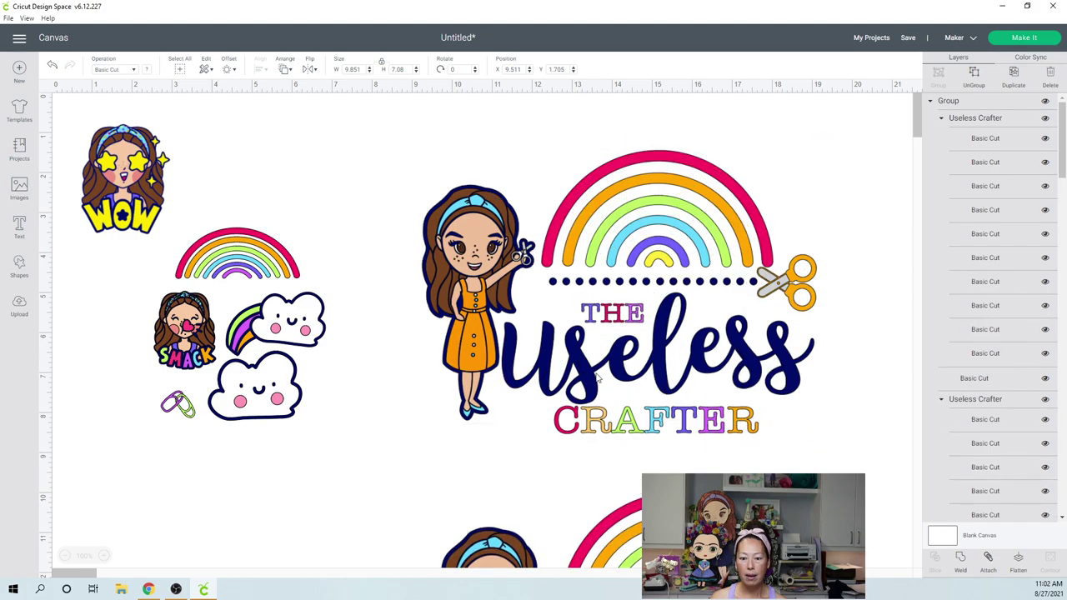
key(ctrl+z)
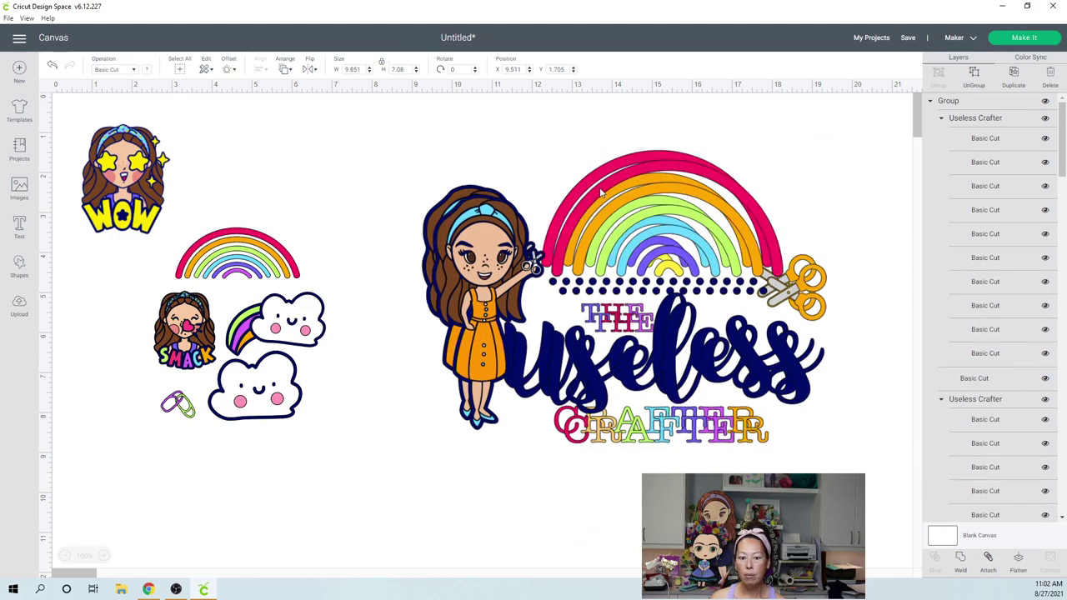
key(ctrl+y)
Make another copy of the original logo and move it beside the original, to about X 20.5, Y 1.0
click(668, 191)
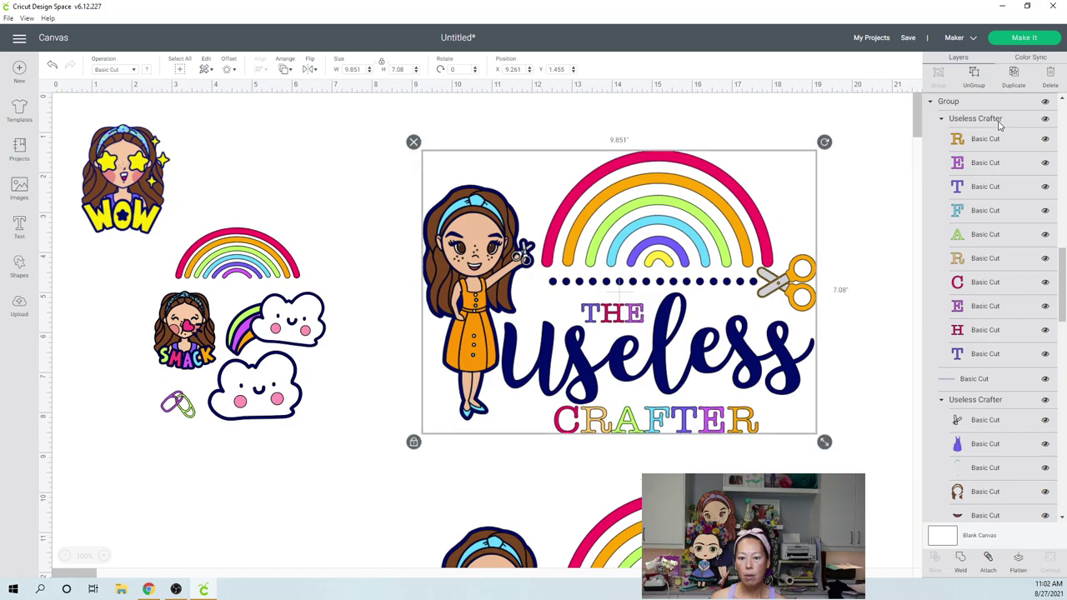
click(1012, 79)
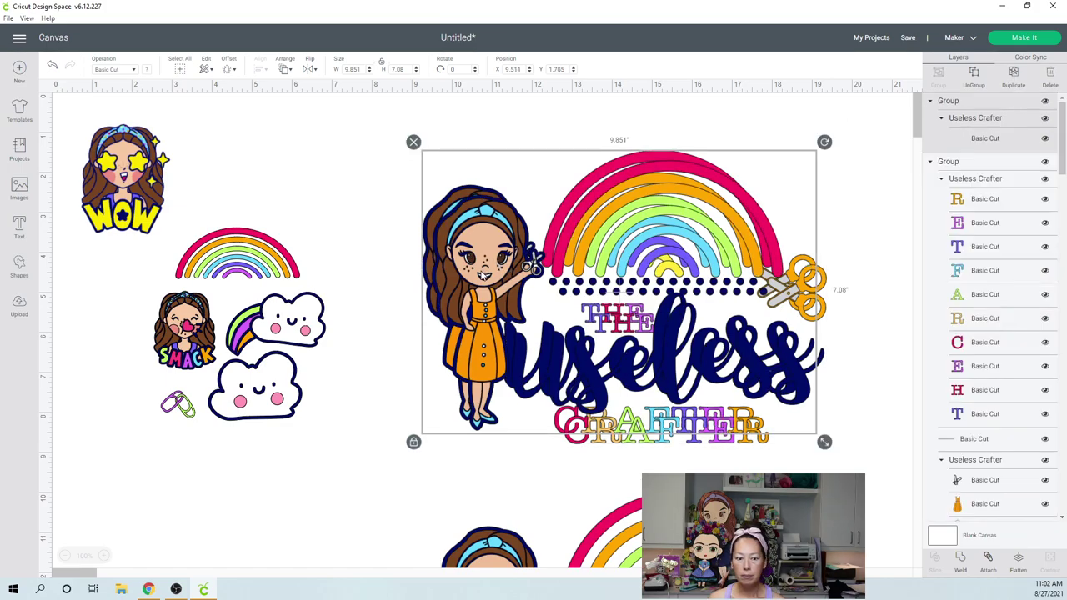
drag(496, 275, 964, 247)
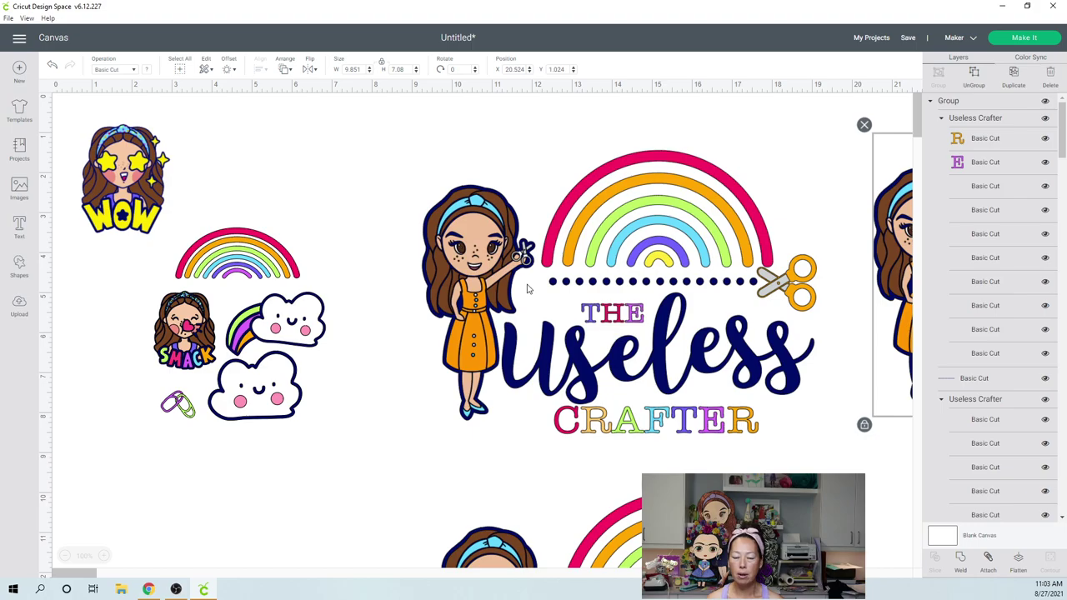
Add a square shape to the canvas and color it white
click(490, 262)
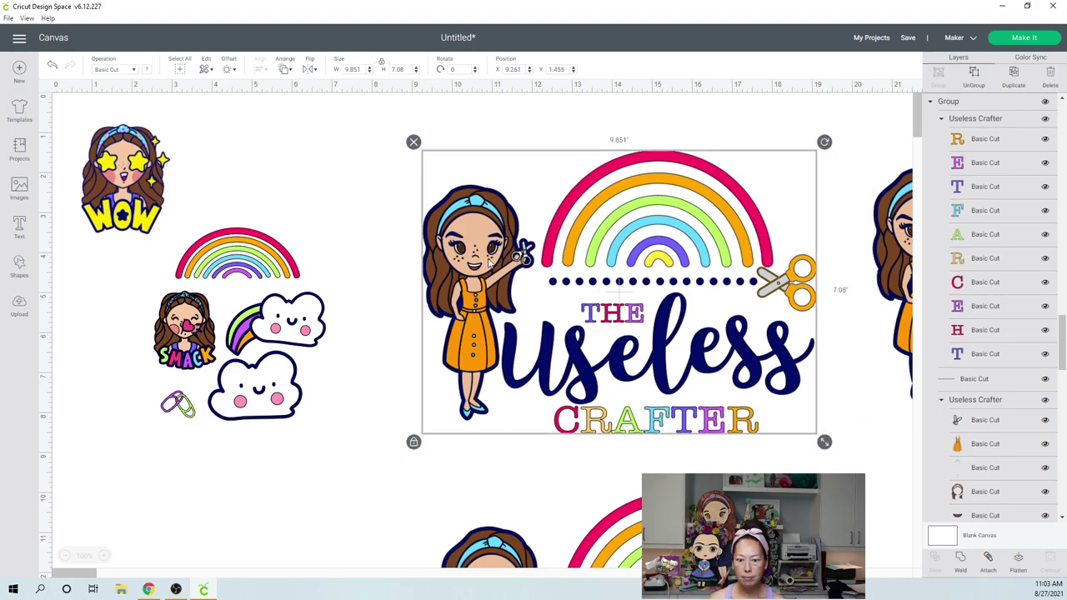
click(21, 265)
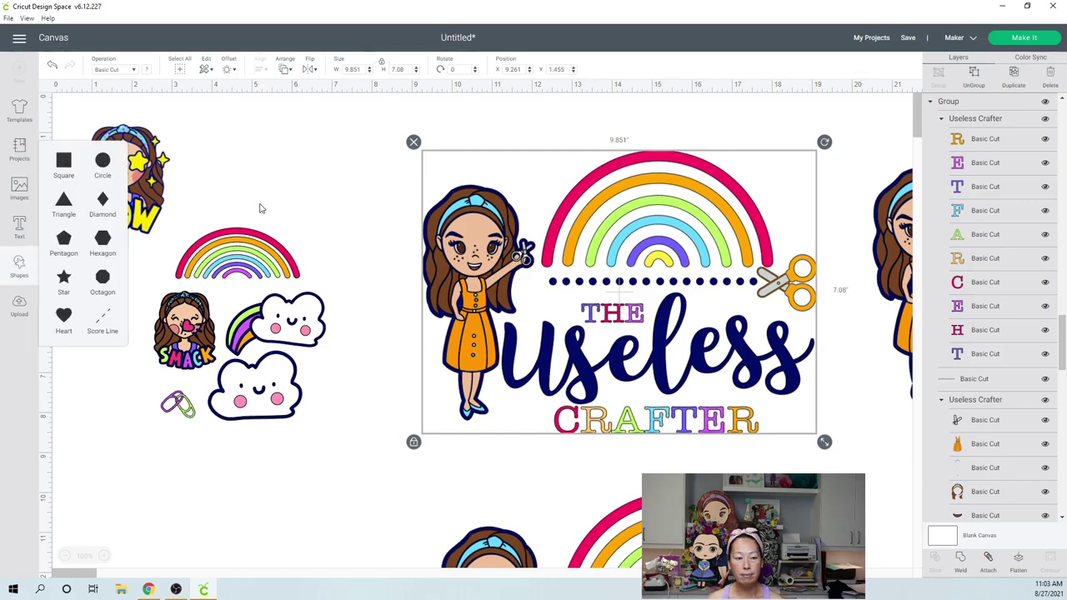
click(217, 213)
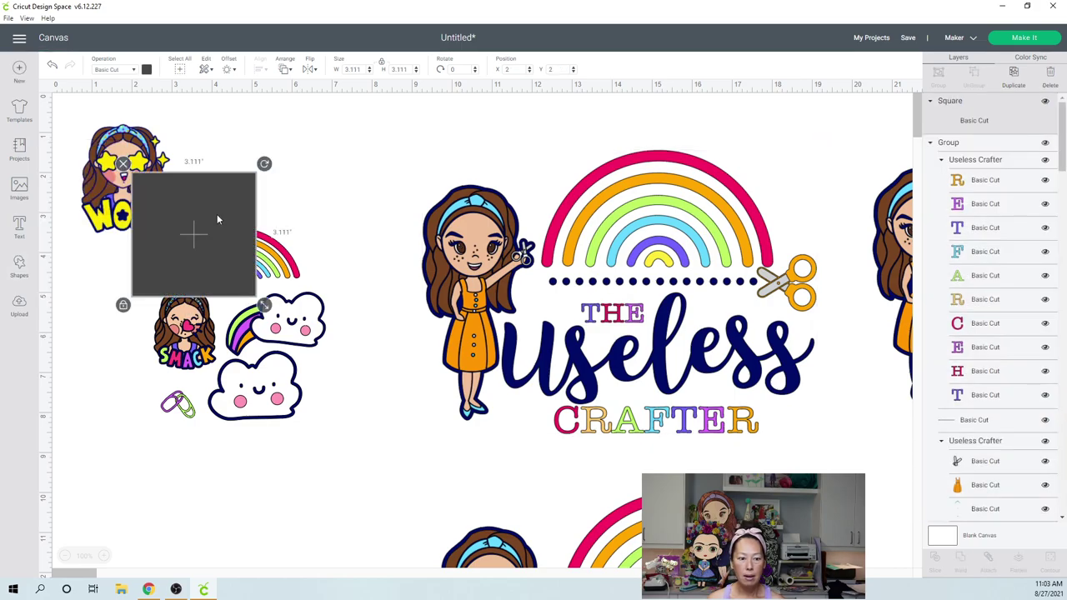
click(147, 70)
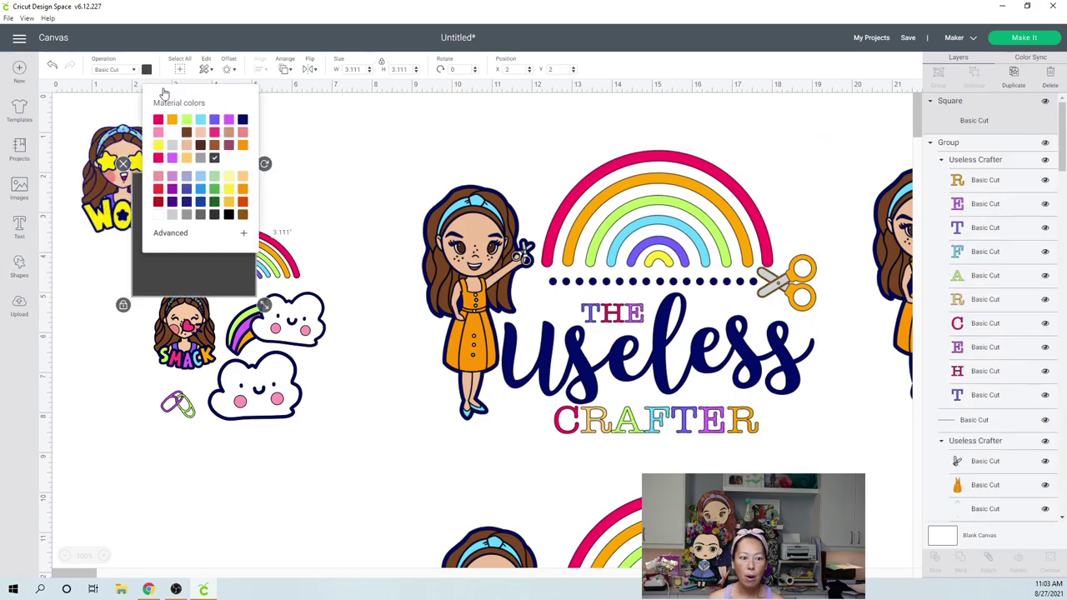
click(172, 134)
Move the white square over the original logo, unlock its proportions and stretch it to about 11.25 by 8.18 inches to cover the logo
drag(186, 269, 515, 234)
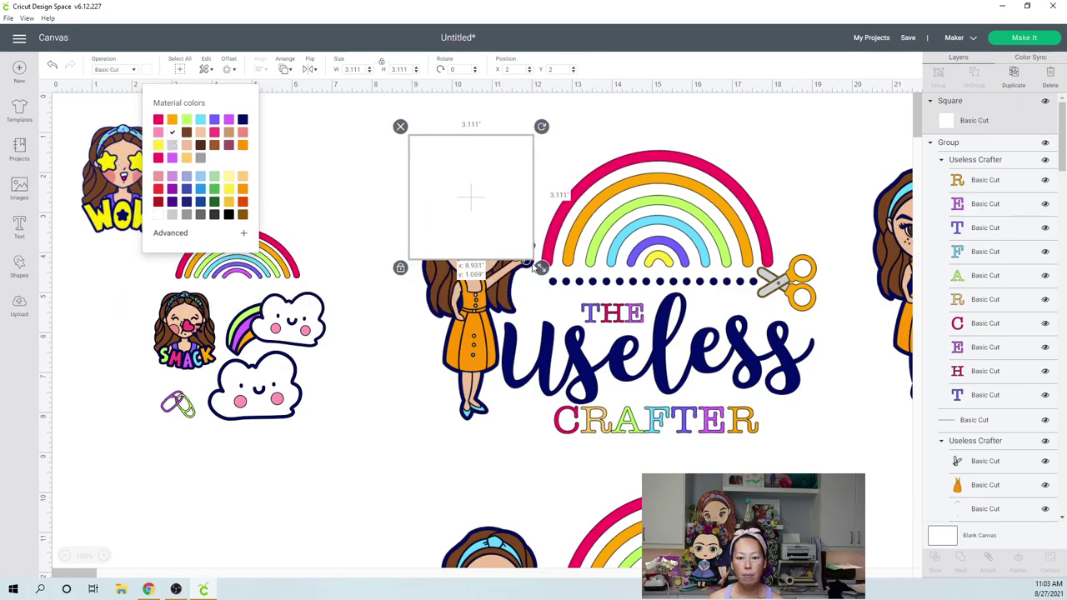
click(403, 286)
click(410, 257)
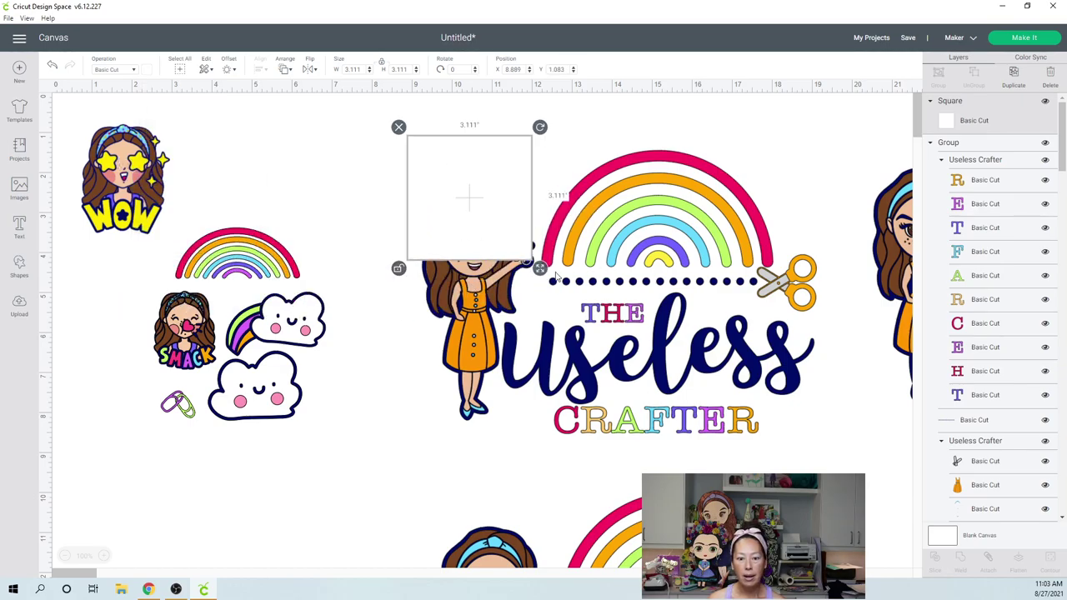
drag(542, 276, 869, 490)
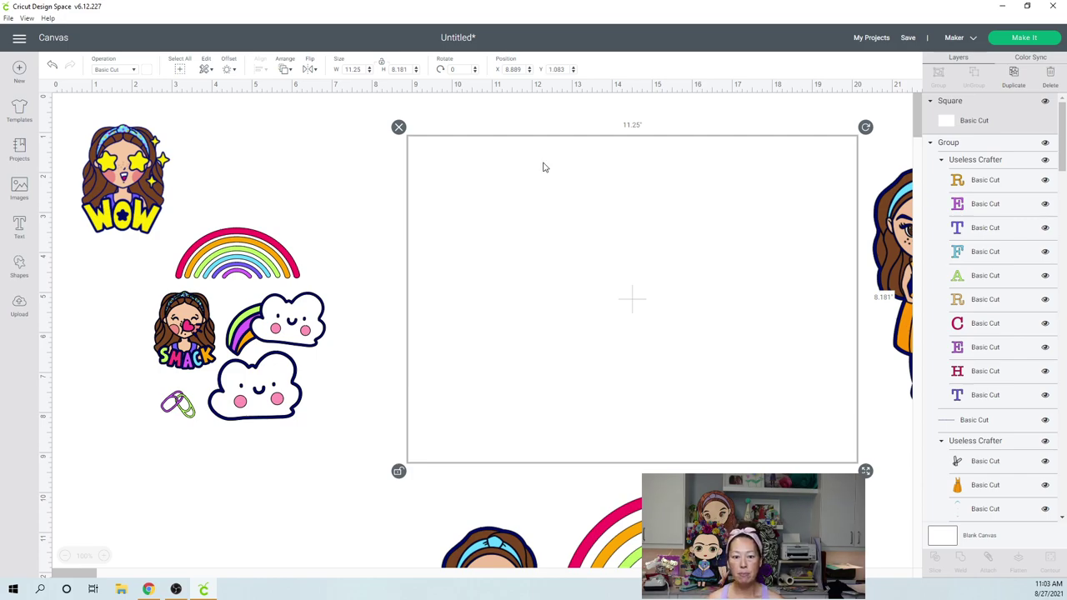
Color the square light gray, send it to the back behind the original logo, and recolor it white
click(148, 73)
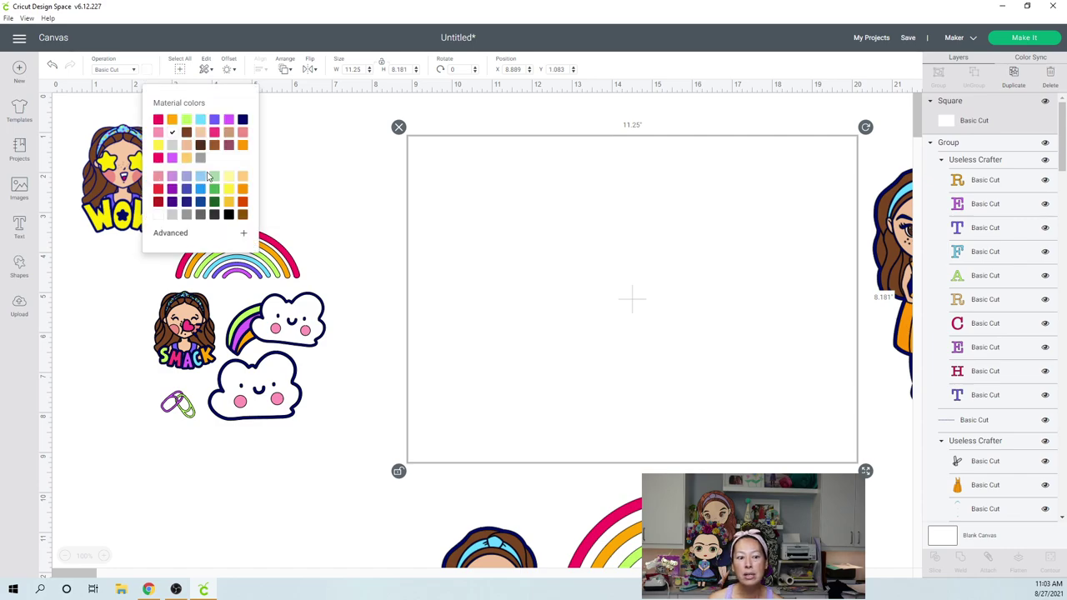
click(172, 215)
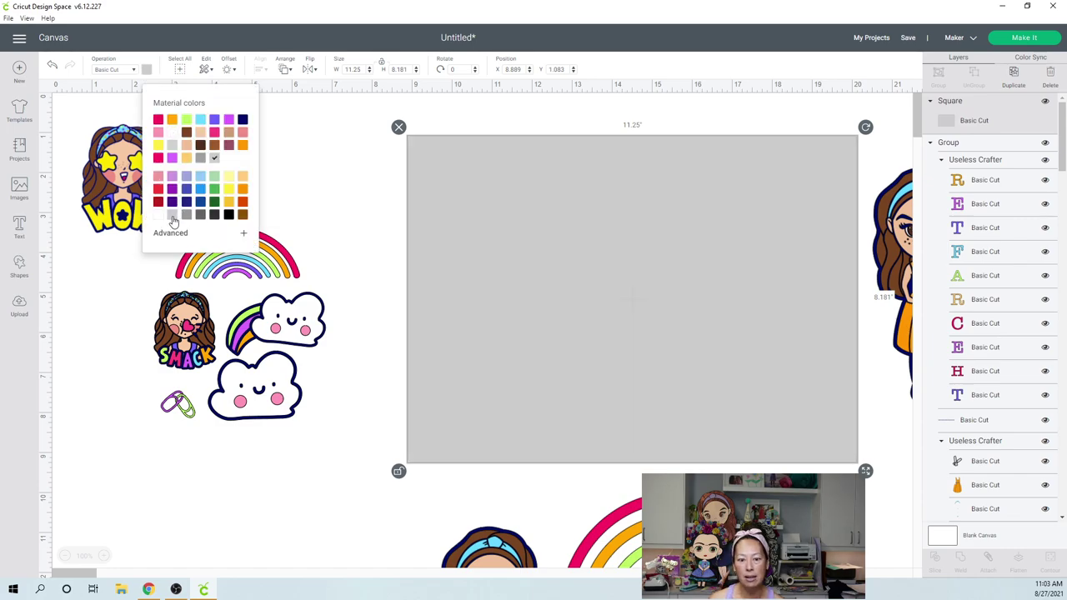
click(284, 70)
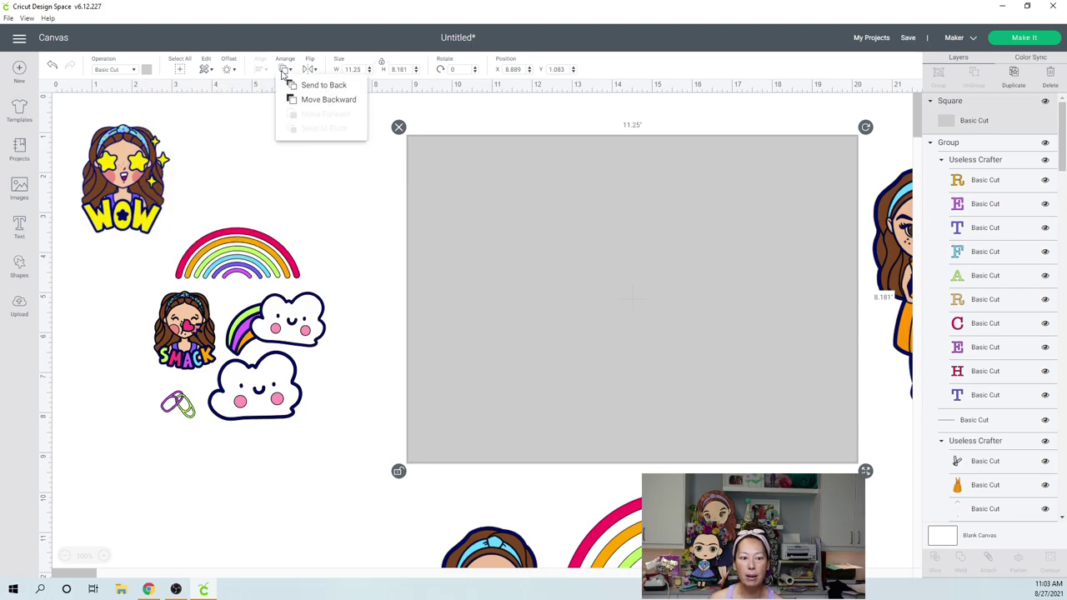
click(322, 85)
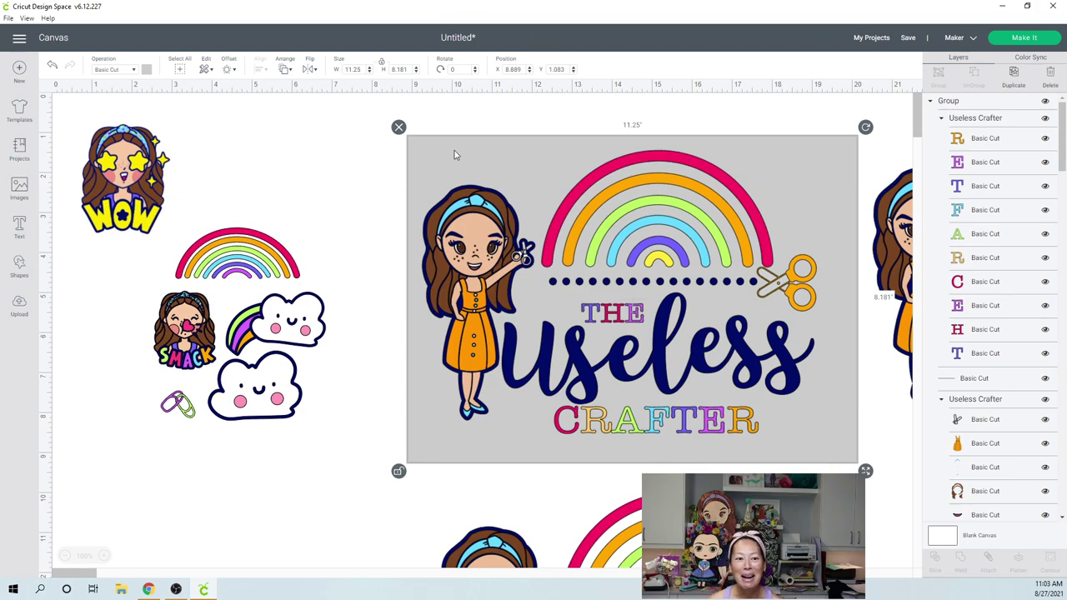
click(146, 70)
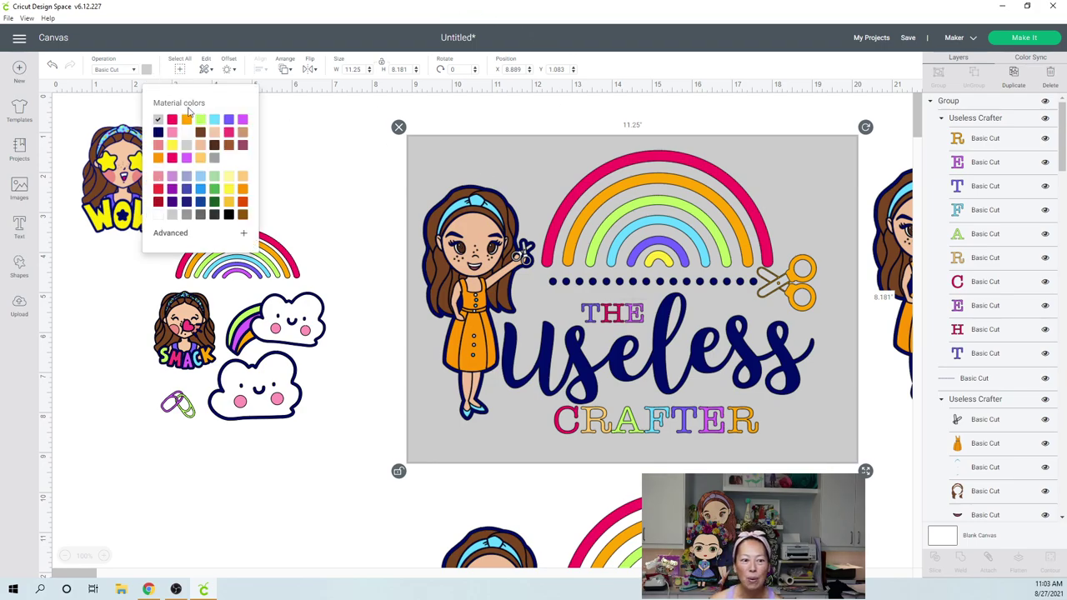
click(186, 138)
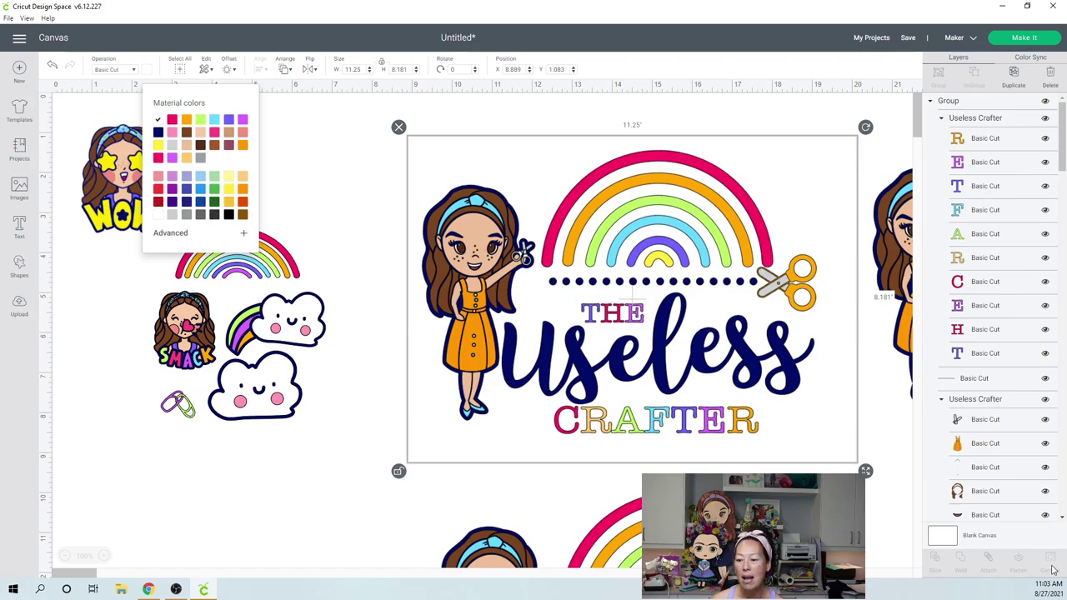
Flatten the white square and the original logo into one printable image and shrink it to about 8.75 by 6.36 inches
drag(384, 116, 845, 452)
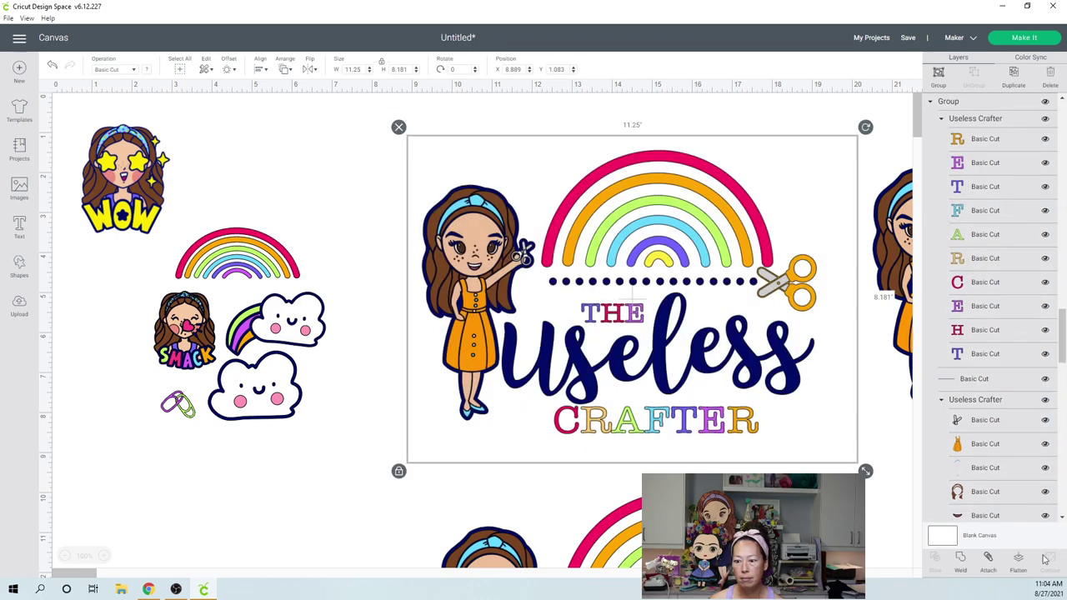
click(1019, 561)
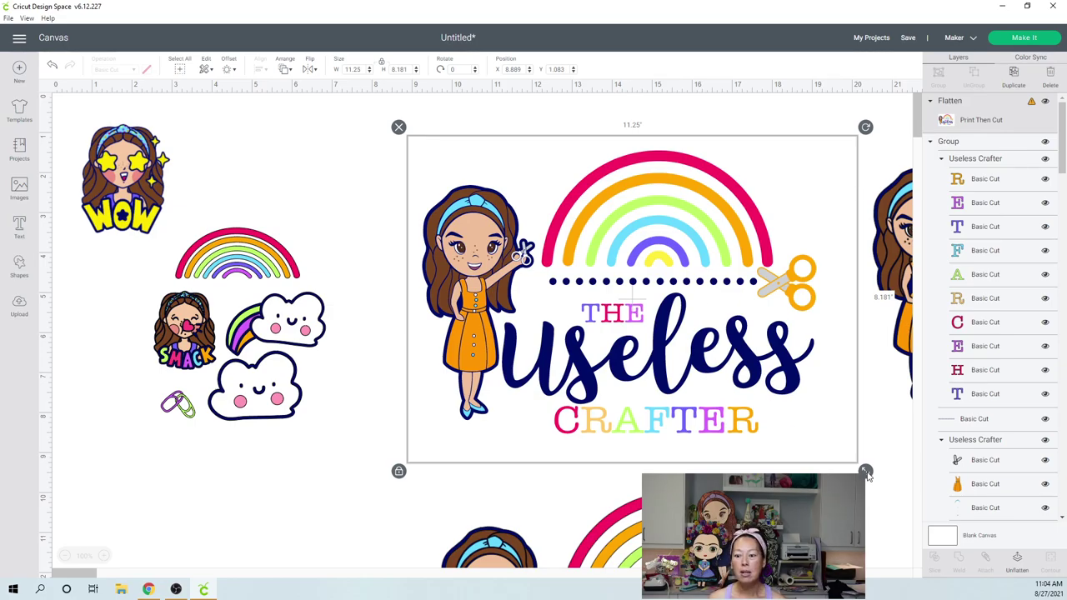
drag(866, 471, 763, 402)
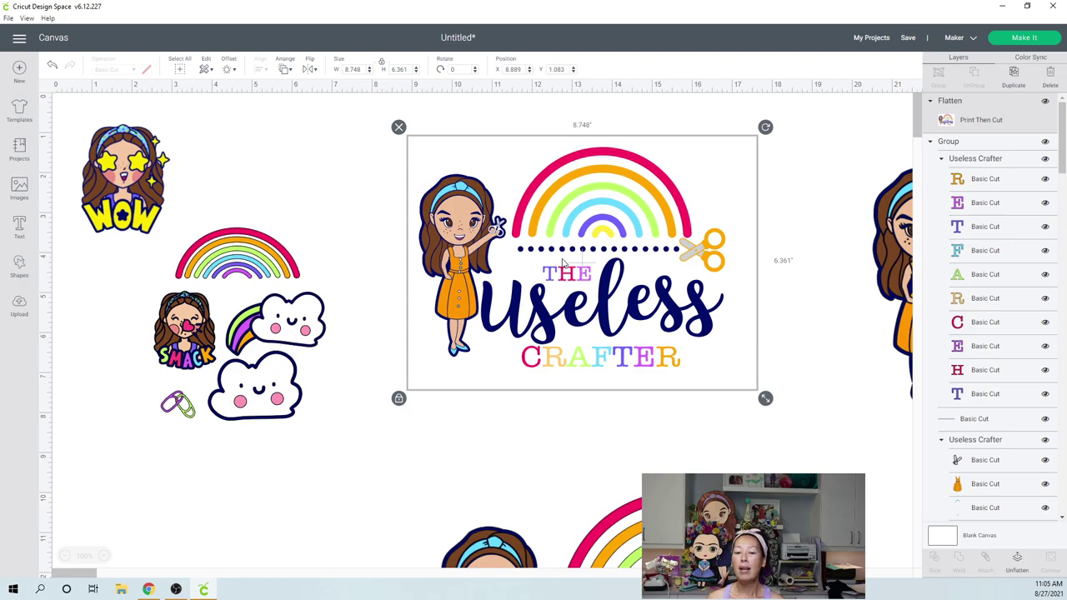
Add a welded offset with rounded corners at a distance of 0.667 in around the lower logo copy
key(ctrl+z)
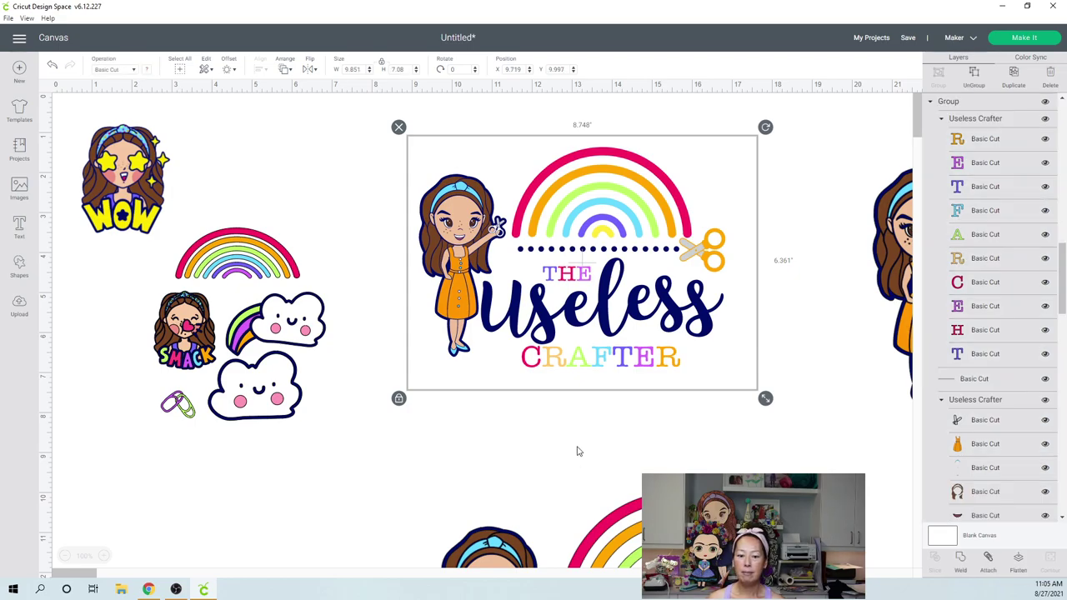
scroll(570, 410, down, 5)
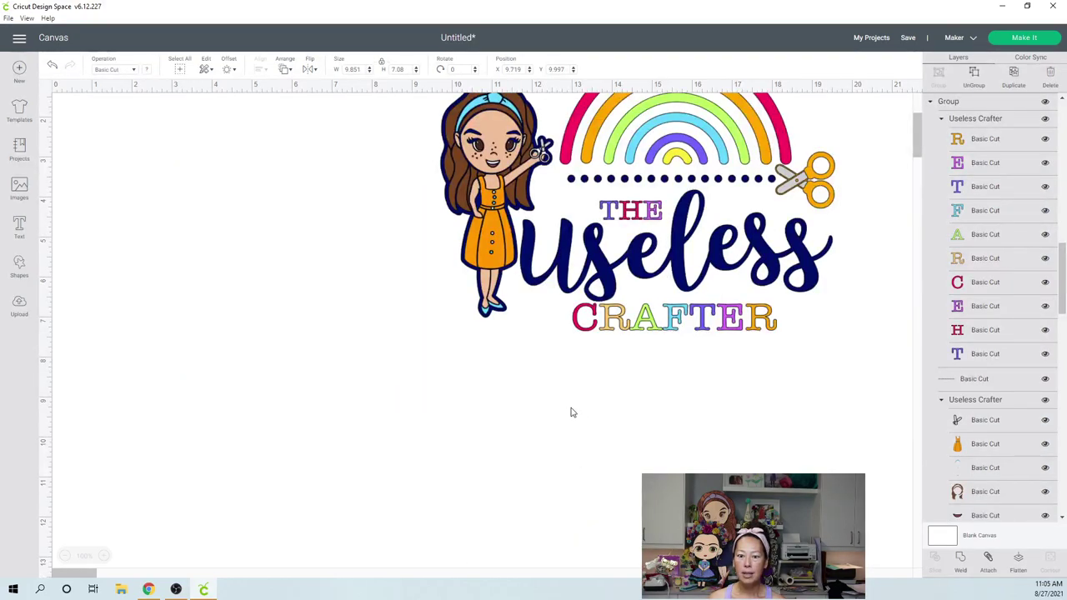
scroll(572, 412, up, 1)
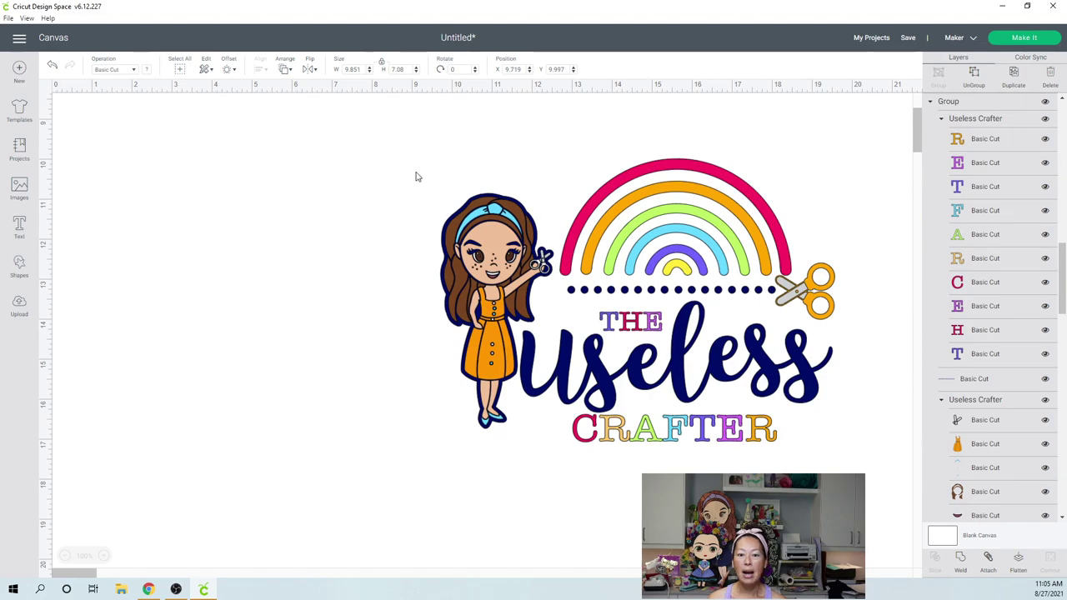
click(782, 332)
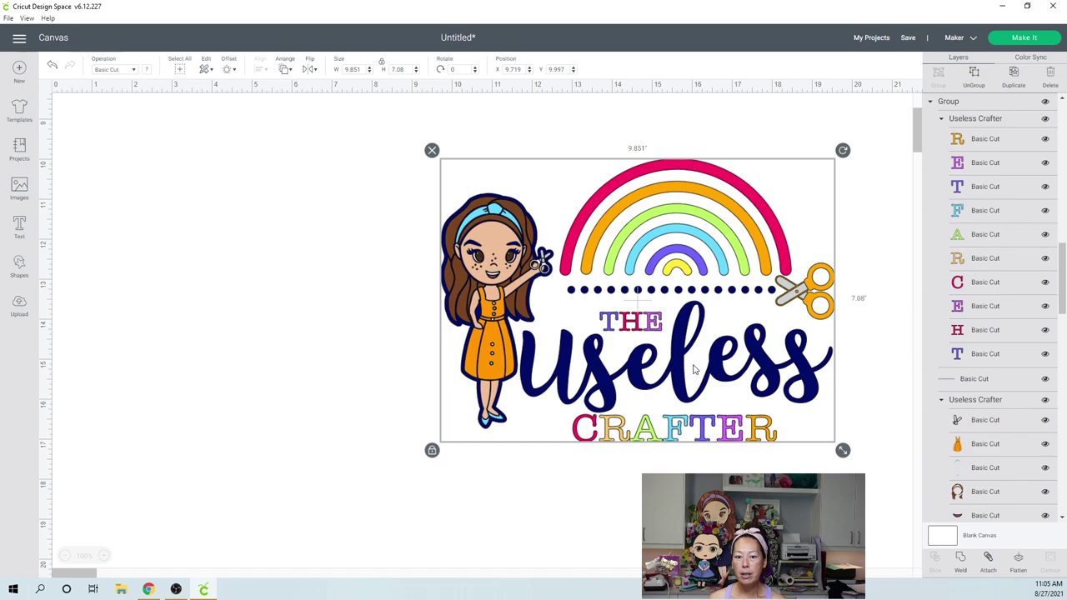
click(228, 71)
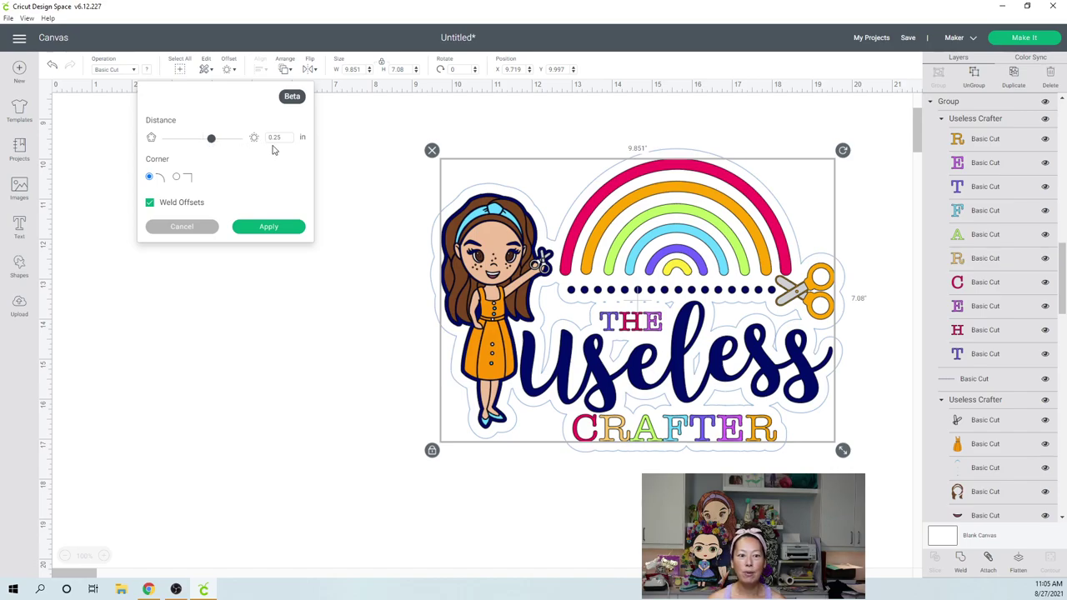
drag(211, 139, 228, 144)
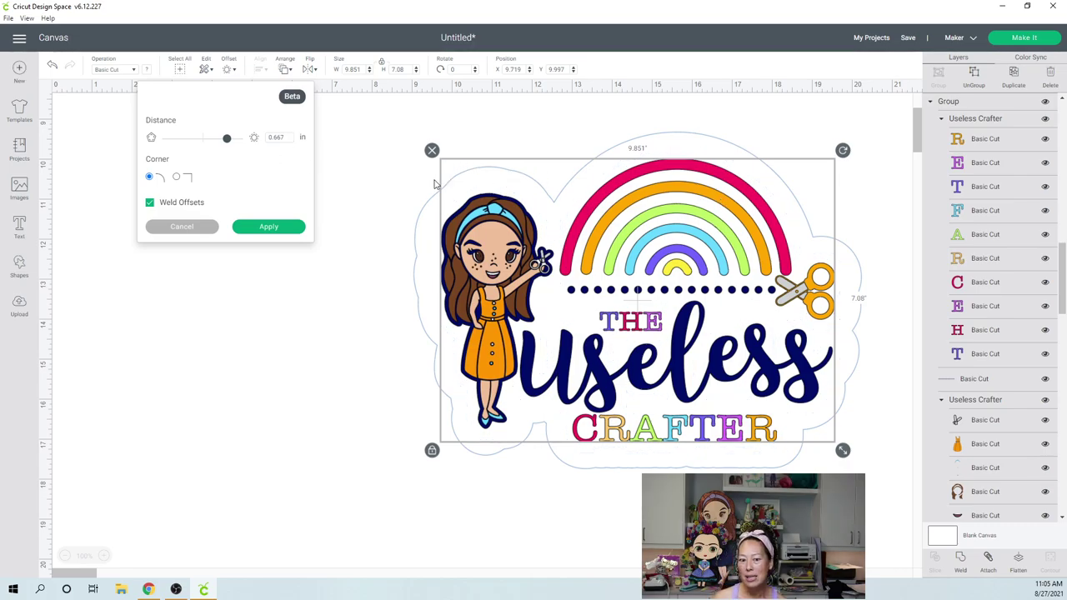
click(267, 227)
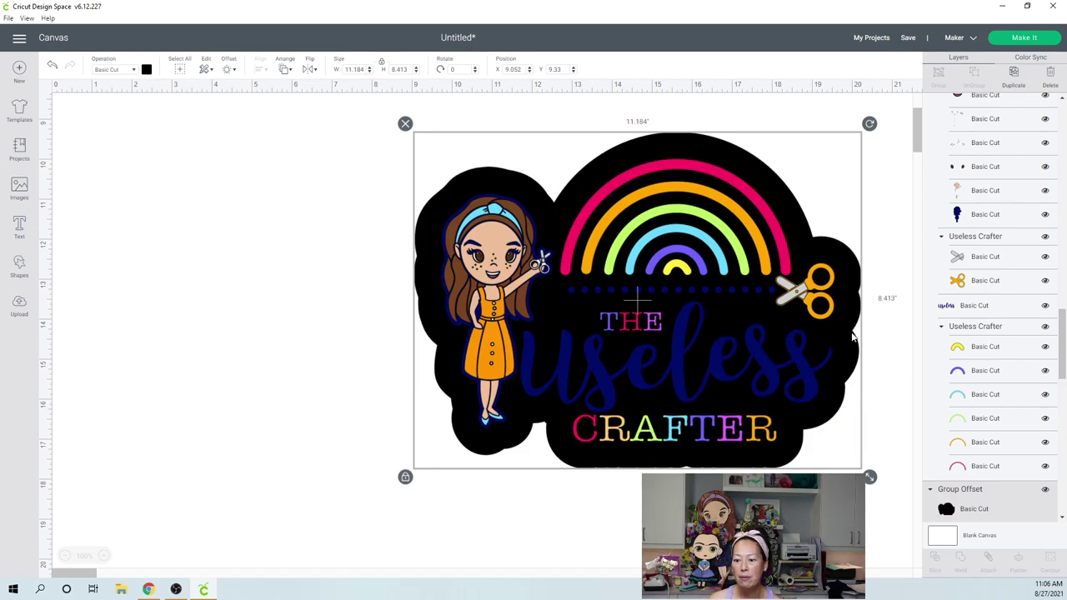
Color the lower logo's offset light blue and flatten the offset together with the logo
click(147, 71)
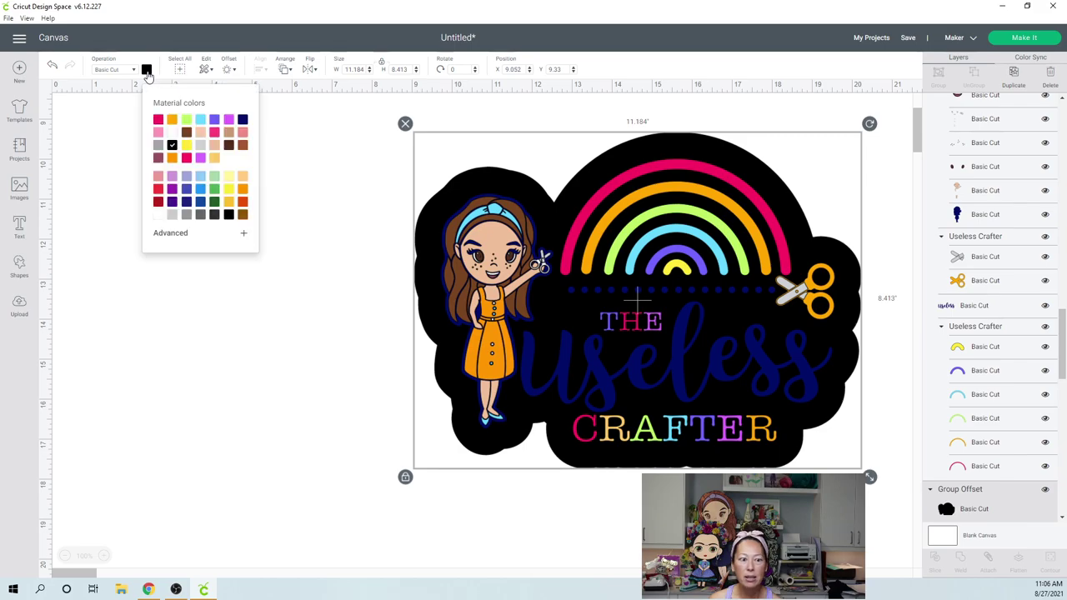
click(200, 121)
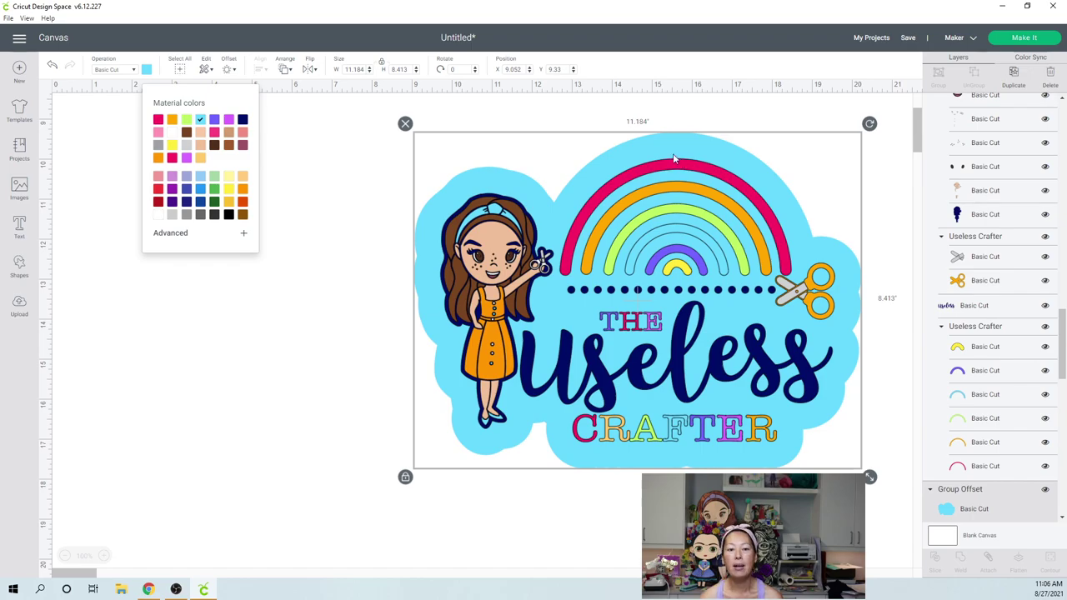
click(367, 261)
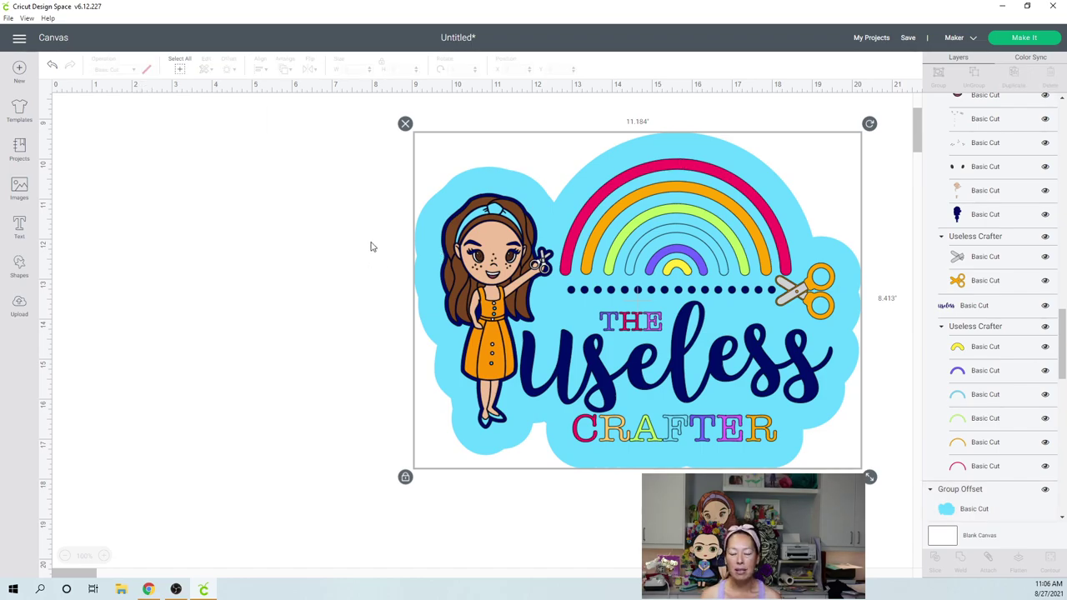
drag(823, 497, 381, 185)
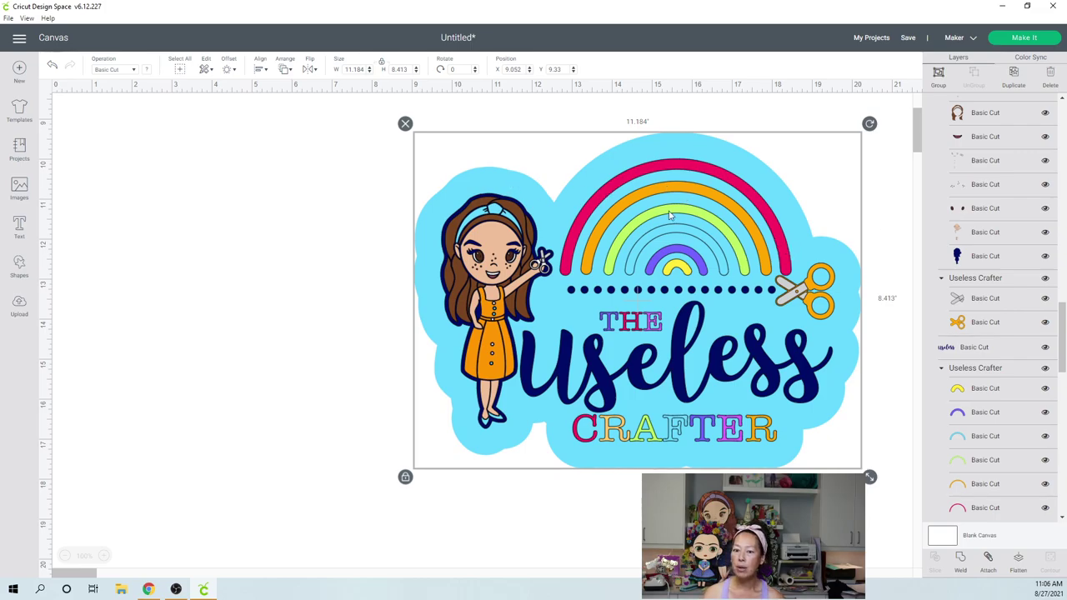
click(1019, 565)
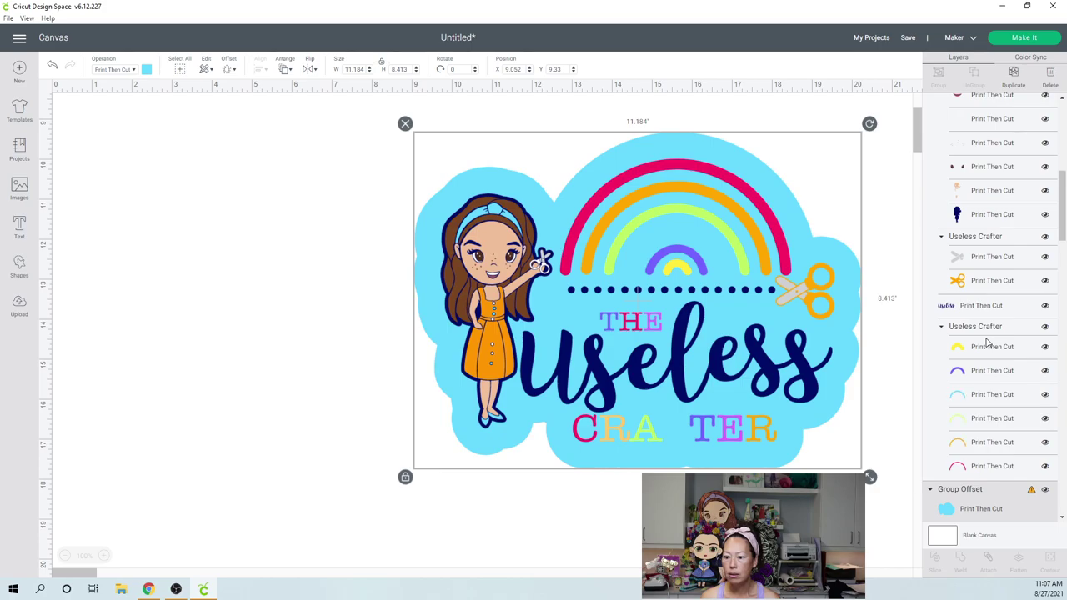
Recolor the light blue letter F in CRAFTER orange on the blue-backed logo
scroll(986, 342, up, 8)
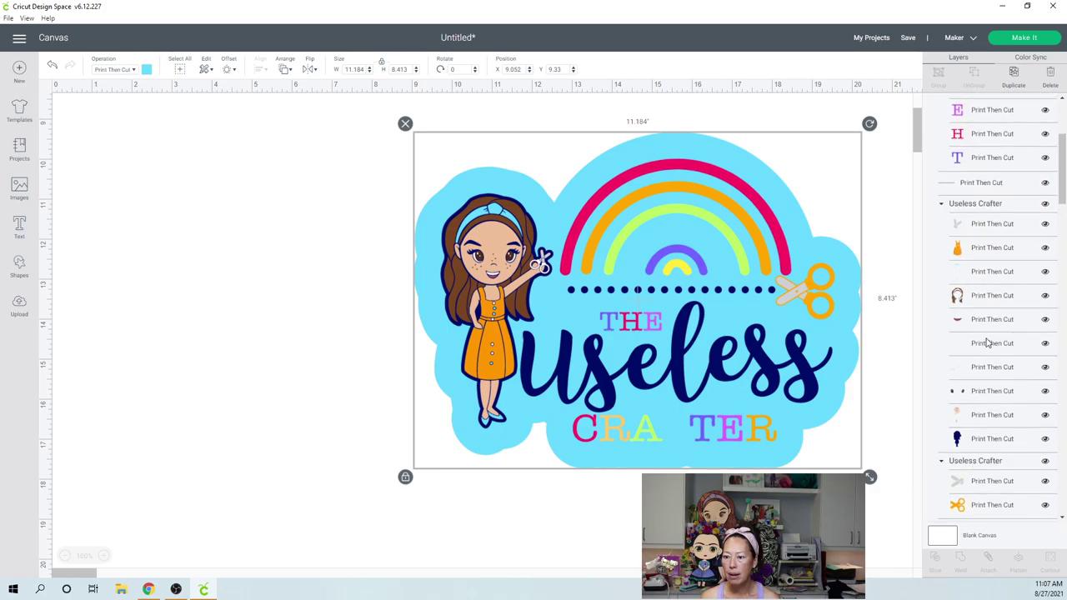
click(982, 177)
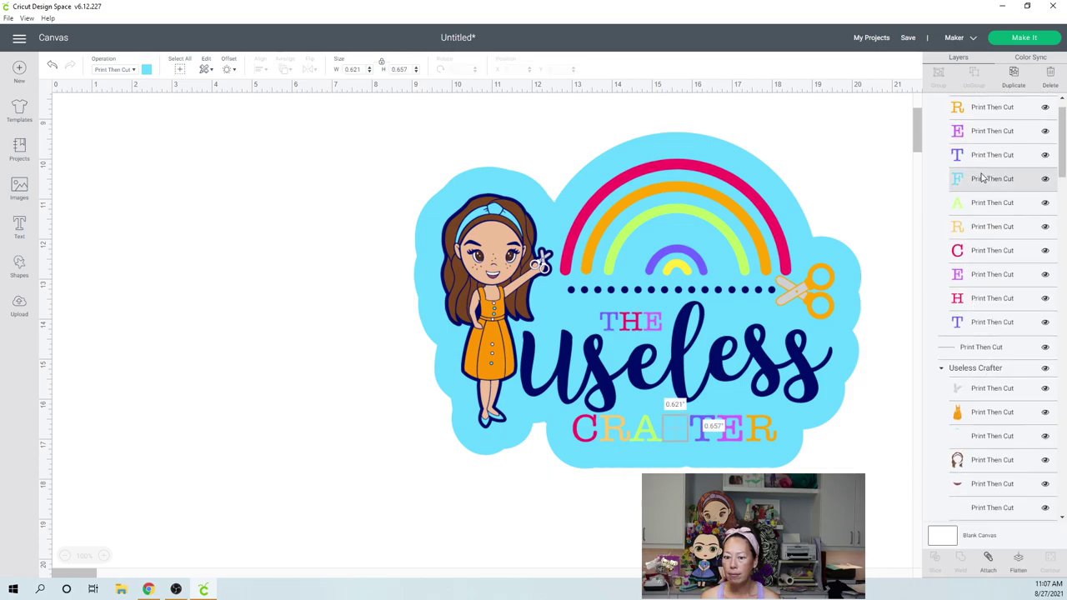
click(146, 69)
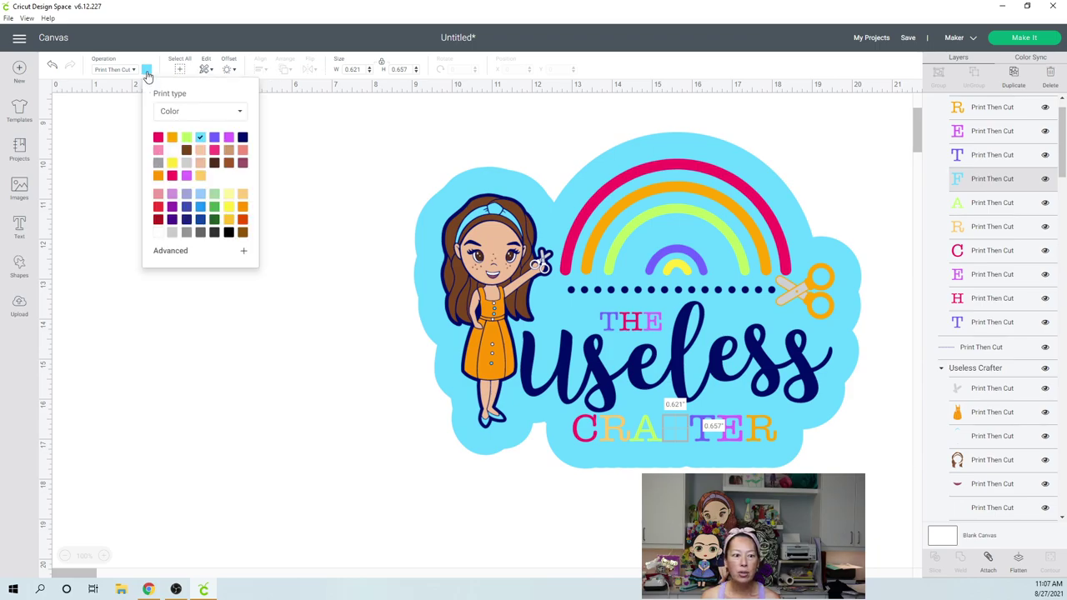
click(242, 209)
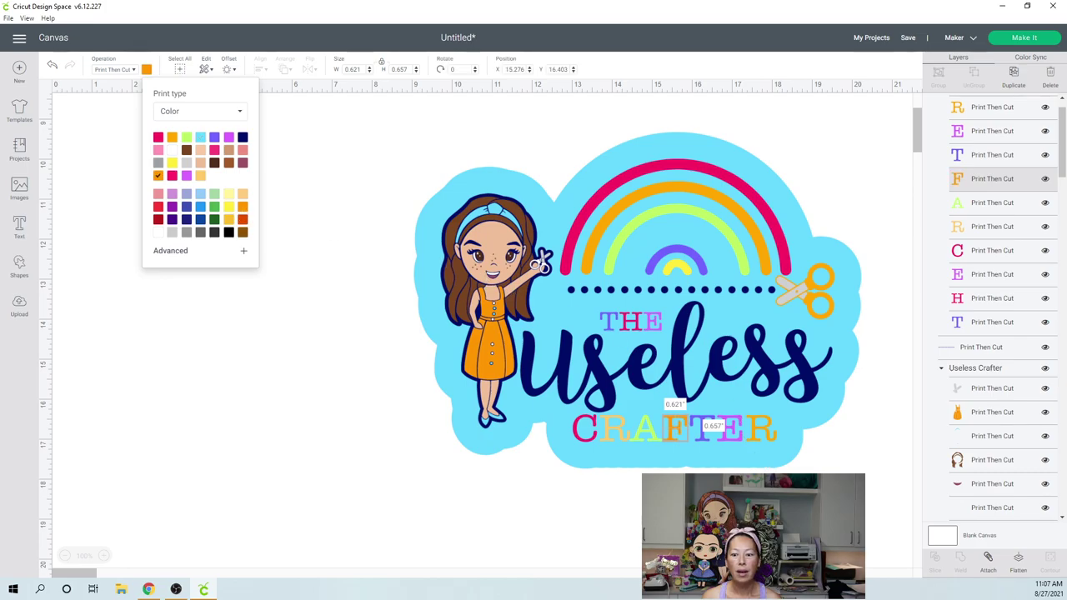
key(Escape)
Flatten the logo and its blue offset into one printable image and shrink it to about 5.82 by 4.38 inches
drag(849, 499, 387, 147)
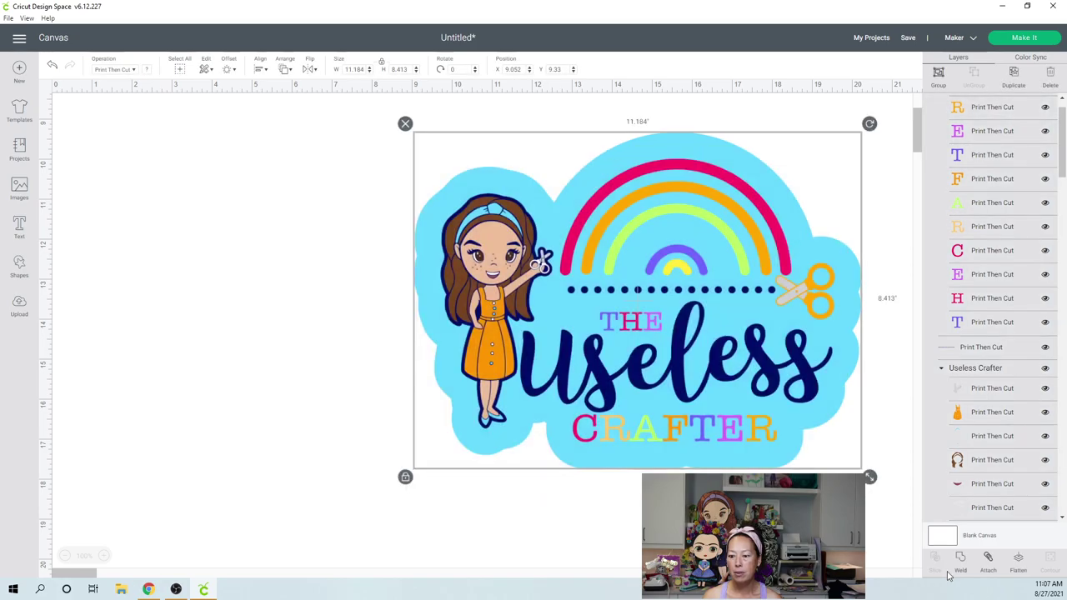
click(1018, 561)
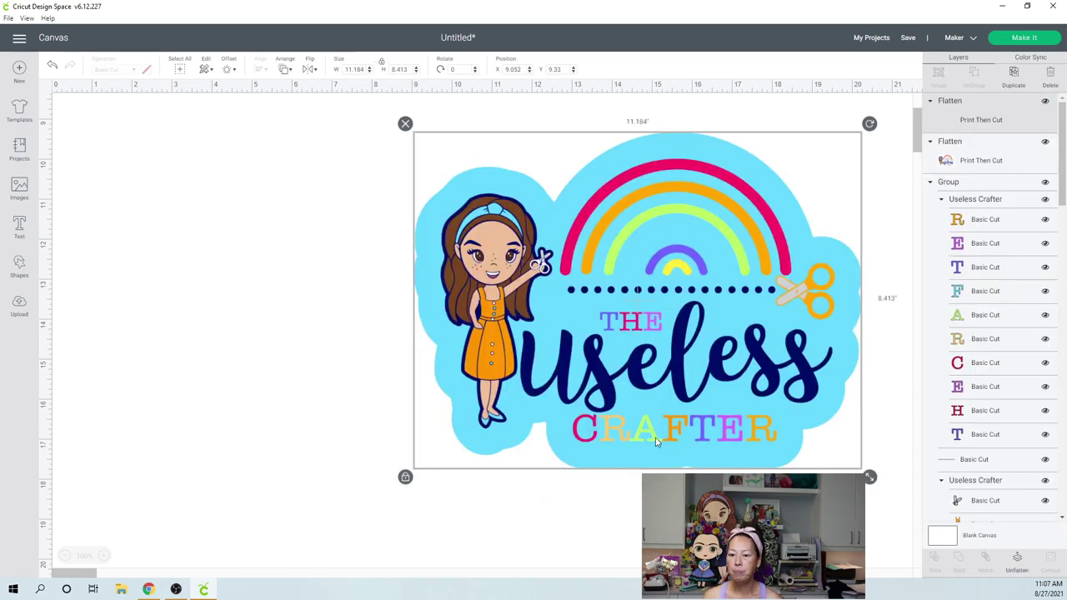
drag(868, 480, 656, 315)
click(701, 355)
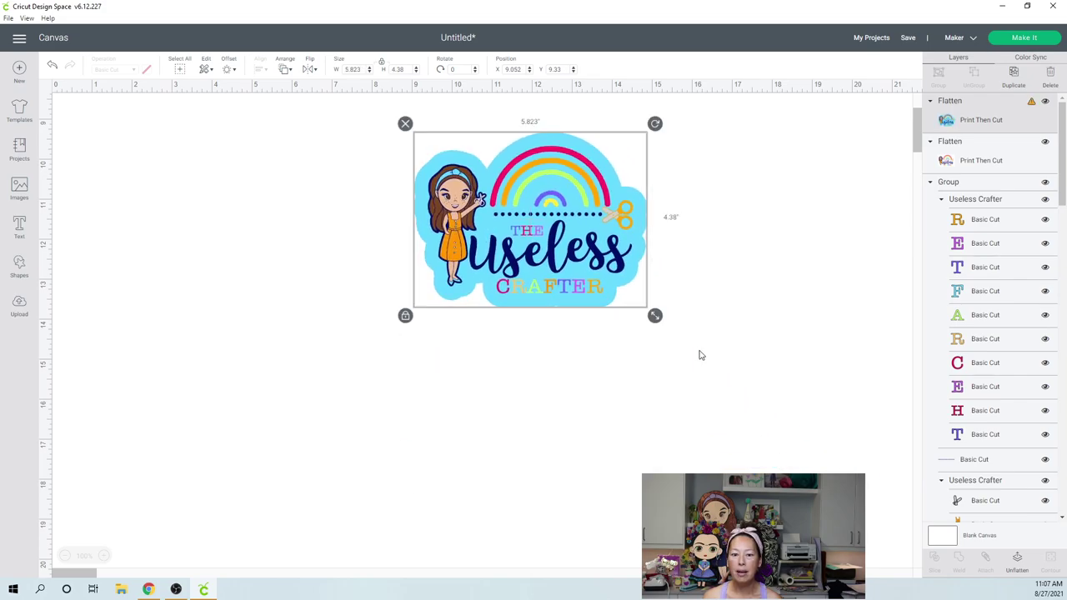
Move the blue-backed logo up below the white-backed logo, to about X 8.18, Y 6.84
scroll(700, 355, up, 3)
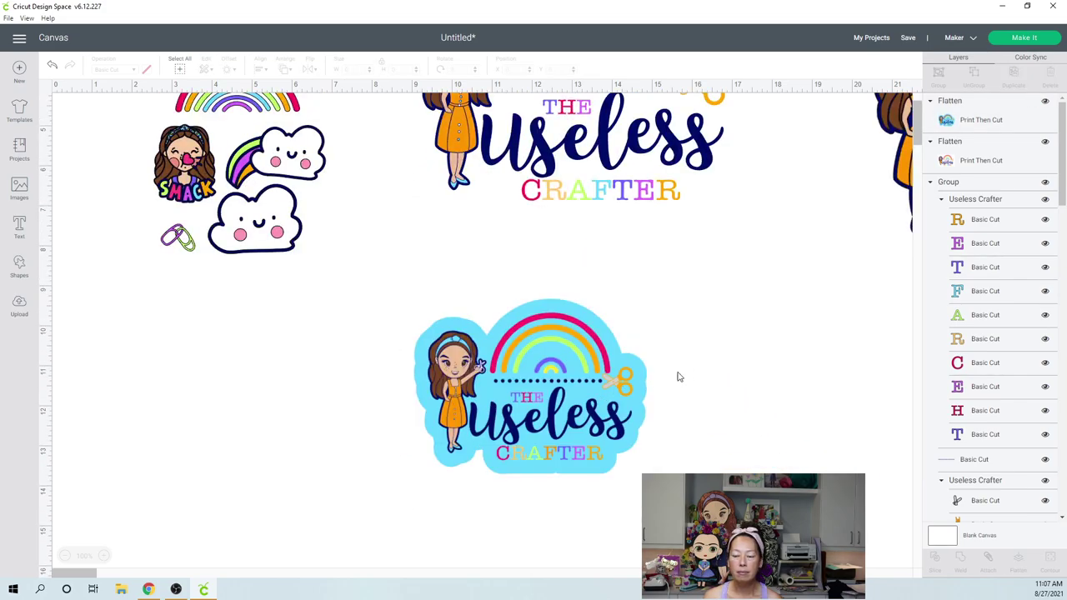
scroll(686, 372, up, 2)
drag(523, 422, 488, 322)
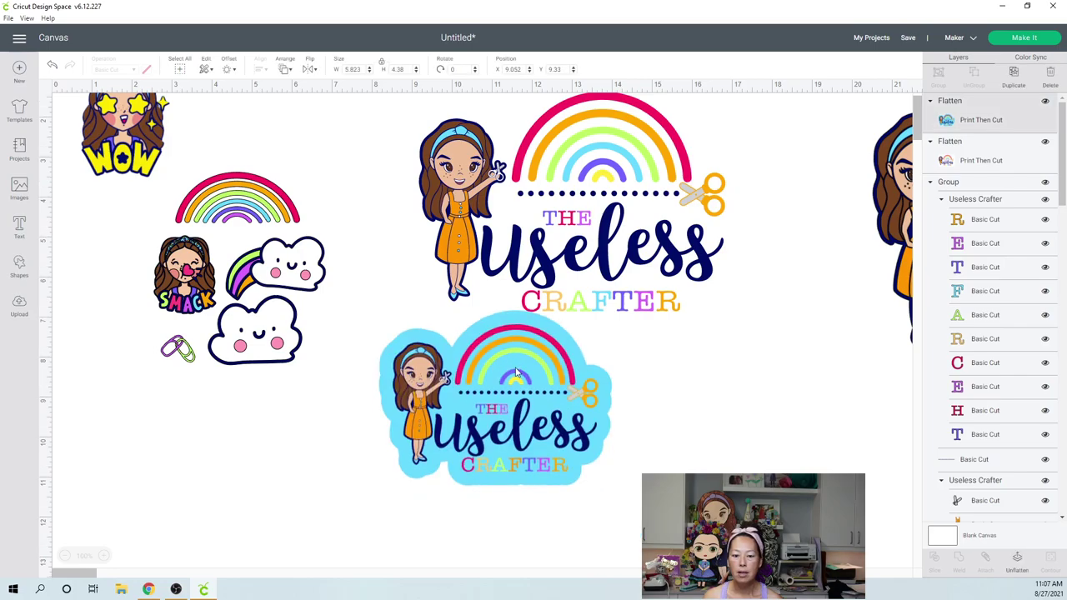
Shrink the white-backed logo to about 3.80 by 2.77 inches and place it just above the blue-backed logo
click(572, 161)
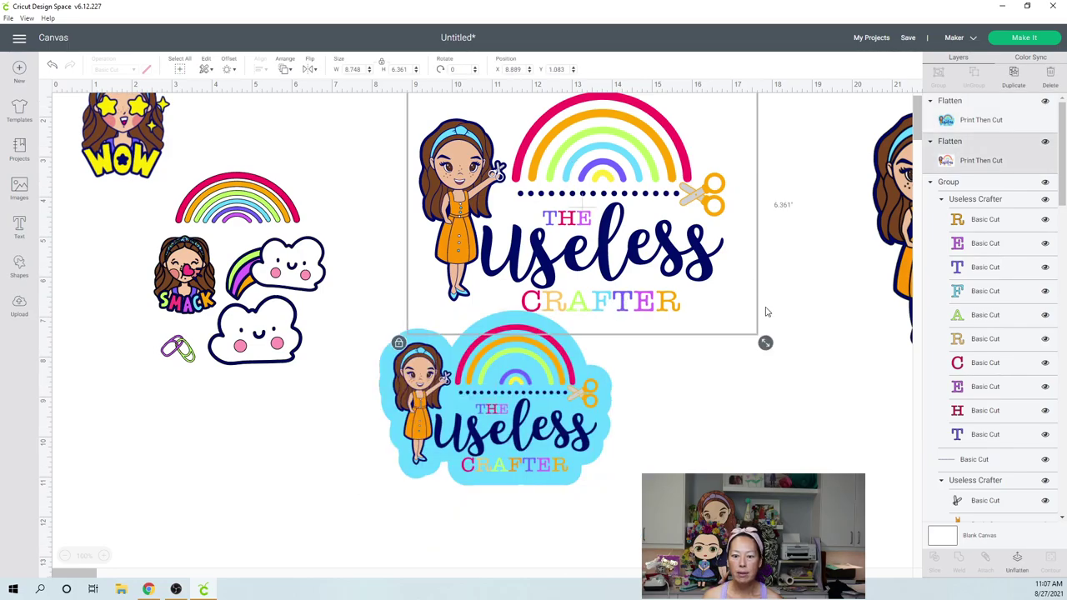
drag(767, 341, 531, 262)
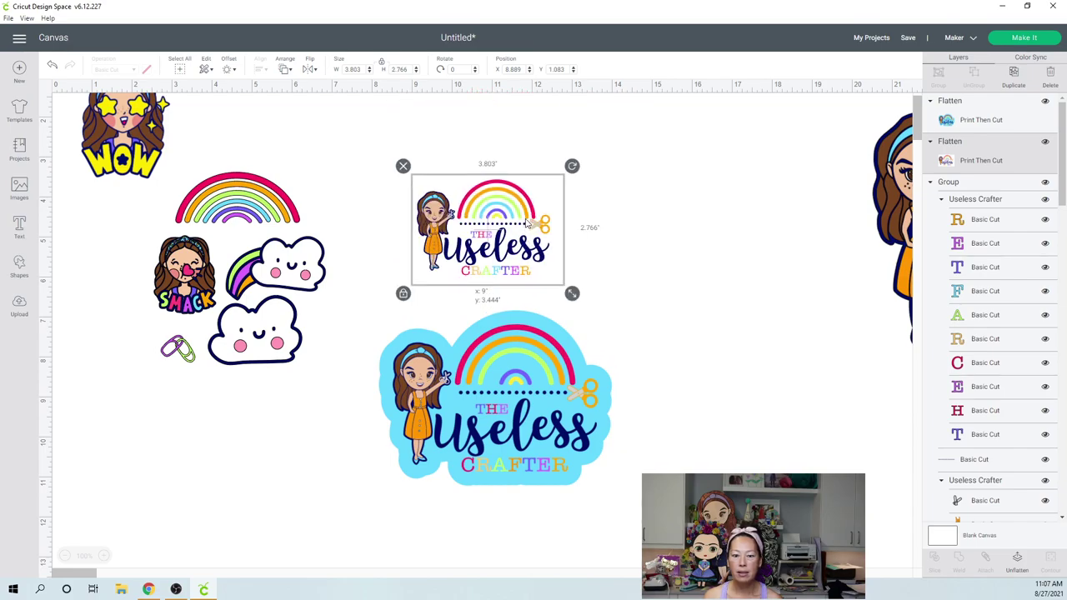
click(513, 373)
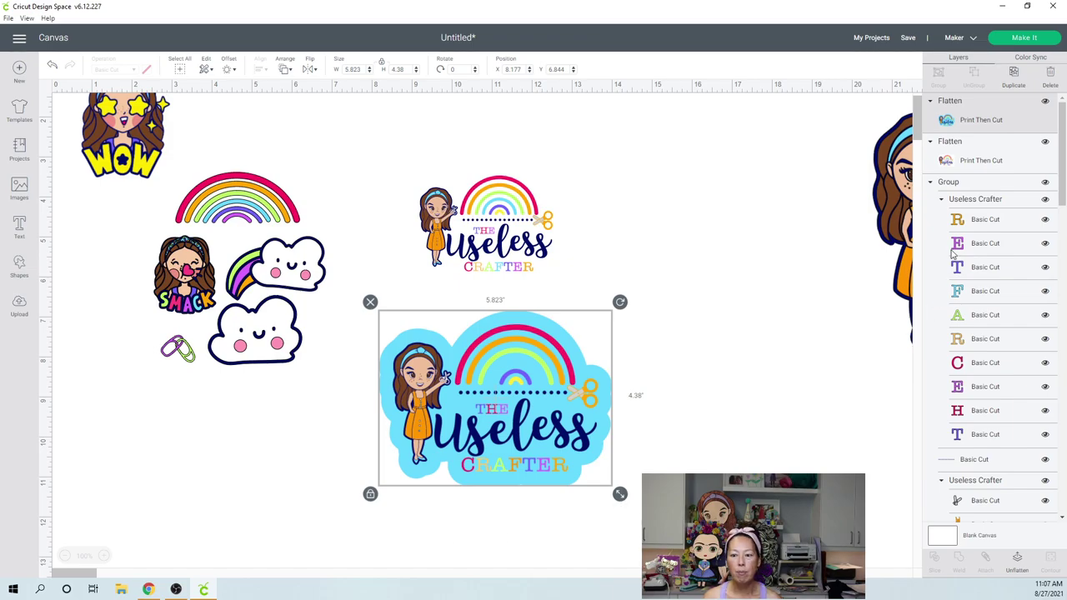
Move the remaining unflattened logo copy closer to the flattened logos, to about X 14.3, Y 2.43
click(881, 196)
drag(889, 195, 627, 277)
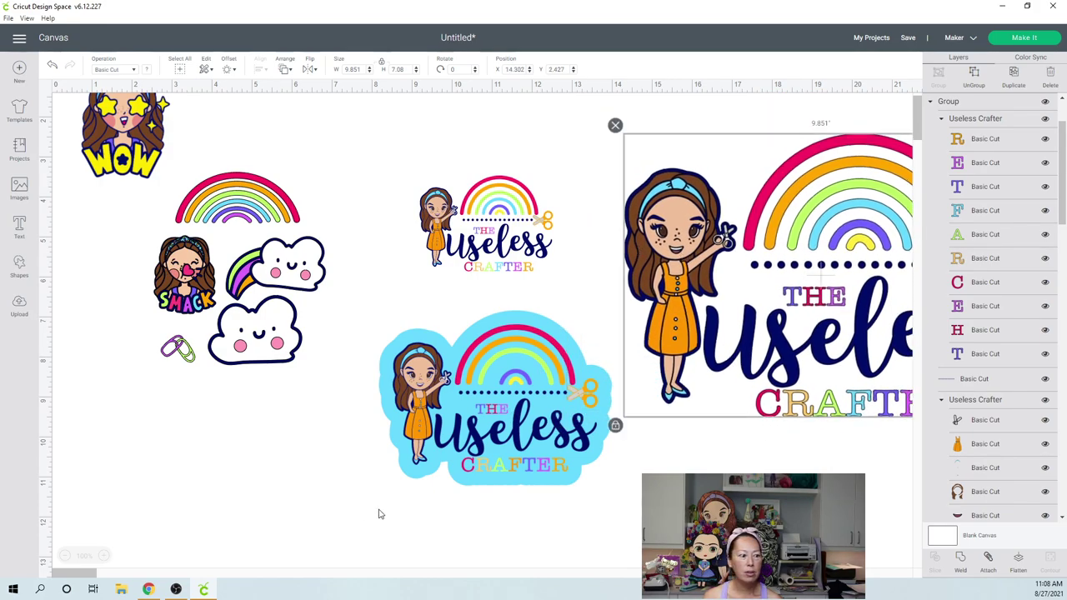
key(Escape)
click(120, 574)
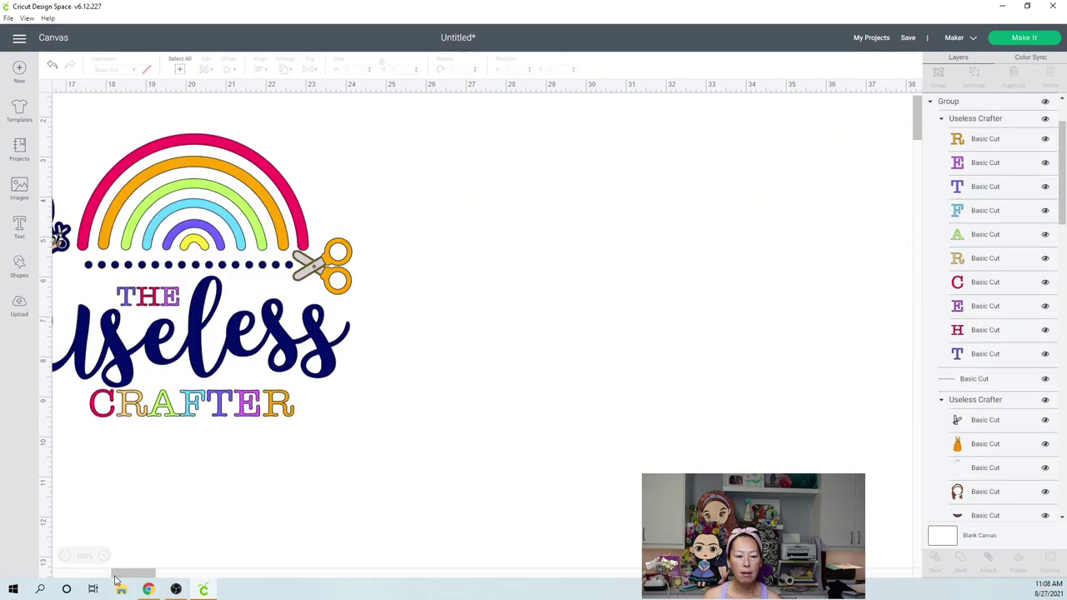
Move the unflattened logo copy farther from the flattened logos, to about X 16.22, Y 2.43
drag(119, 576, 97, 575)
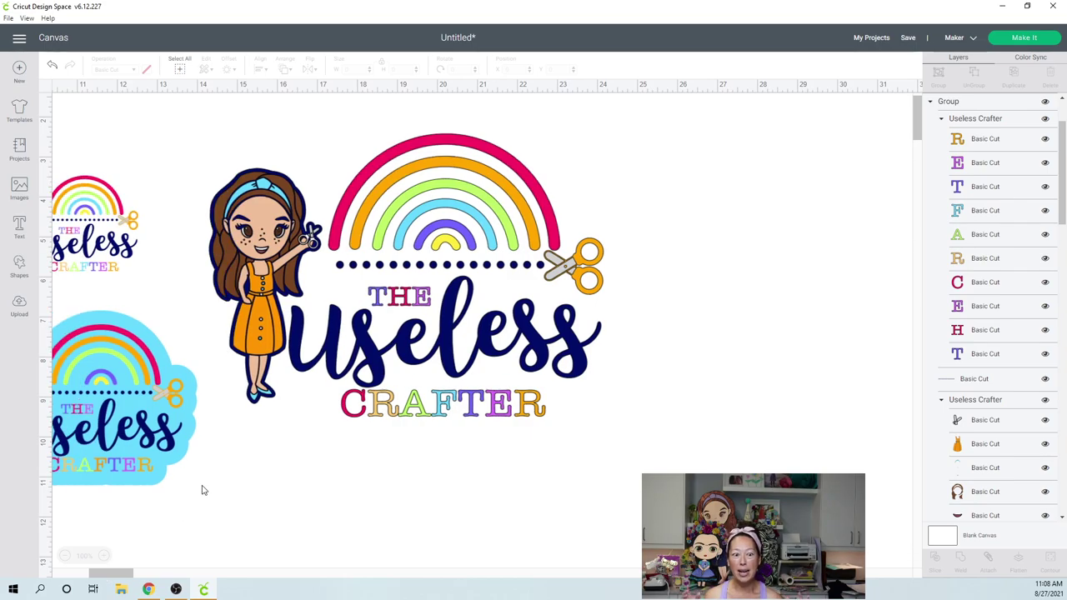
click(457, 242)
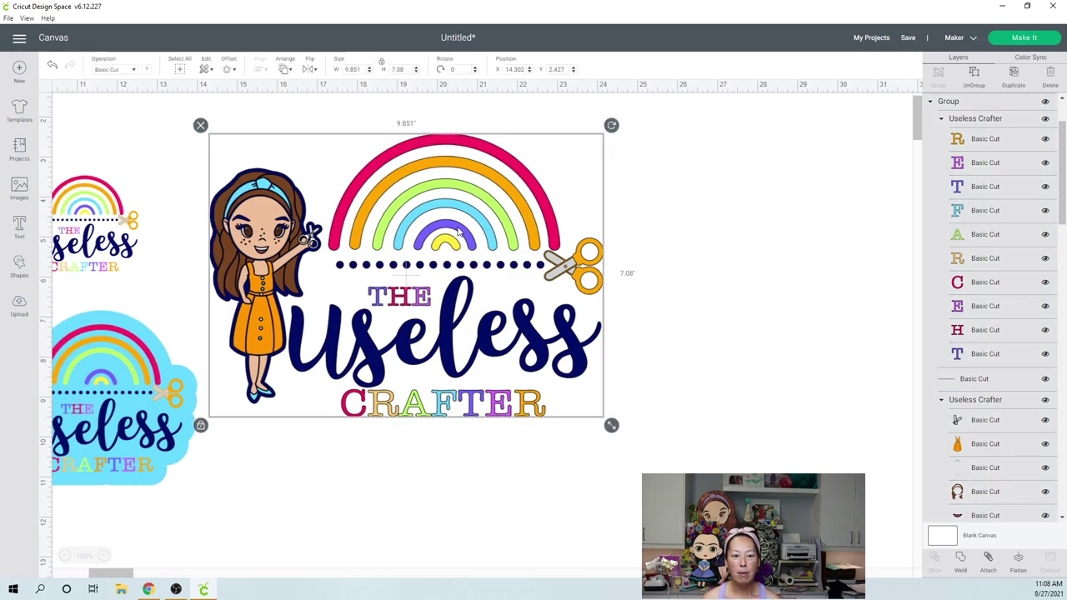
drag(458, 211, 533, 209)
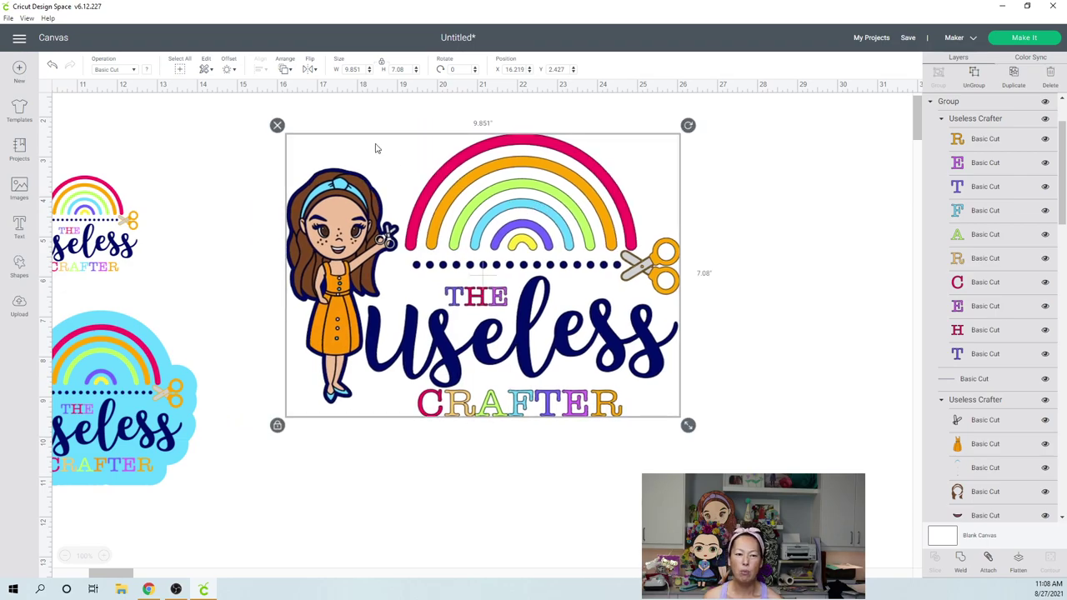
Try a welded 0.10-inch offset around the unflattened logo
click(229, 70)
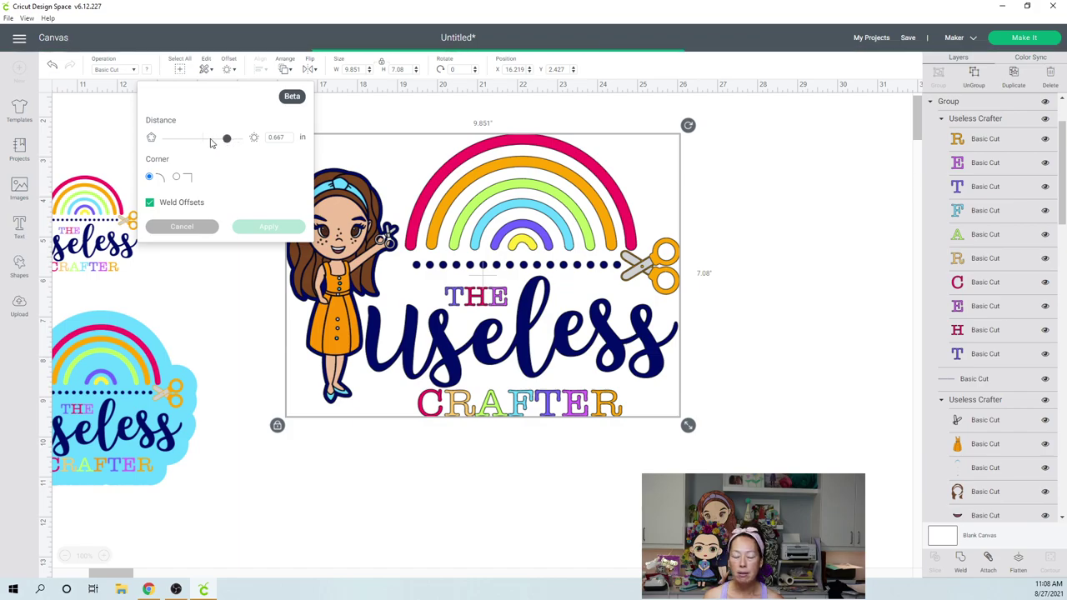
double_click(278, 137)
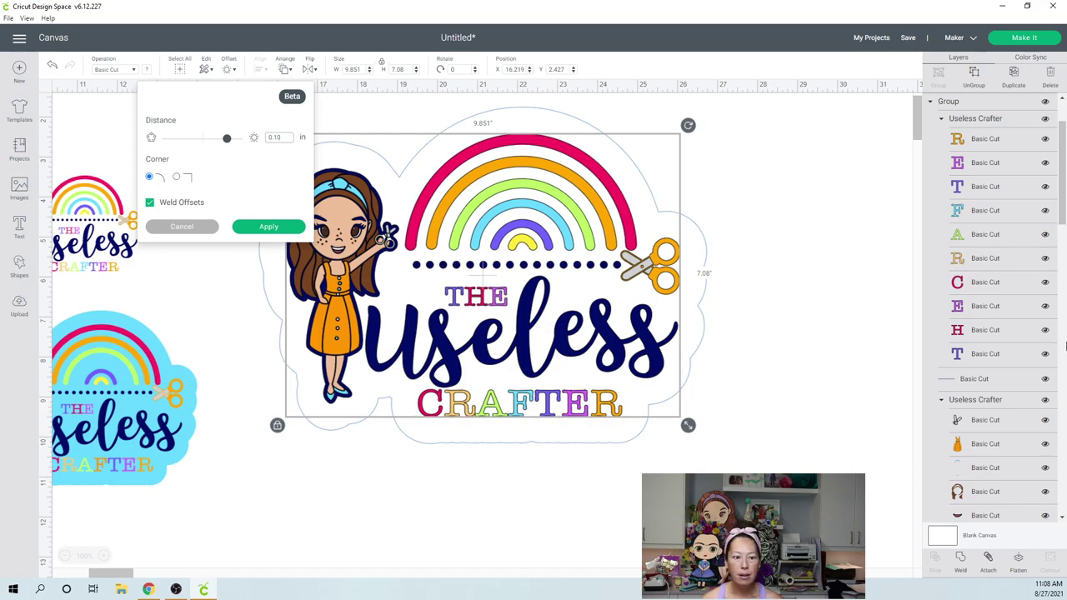
key(Return)
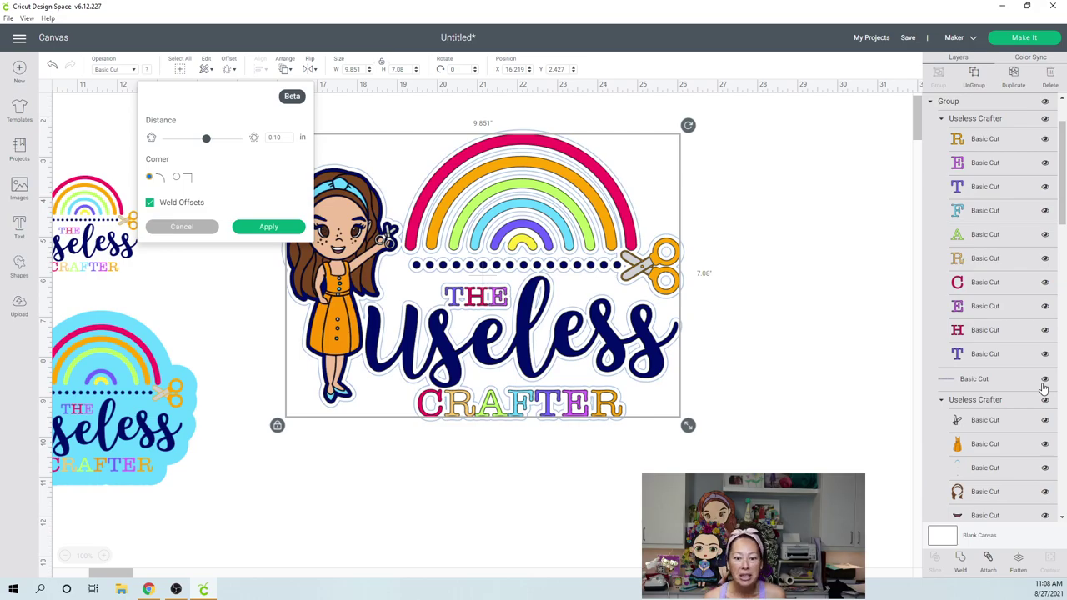
click(268, 228)
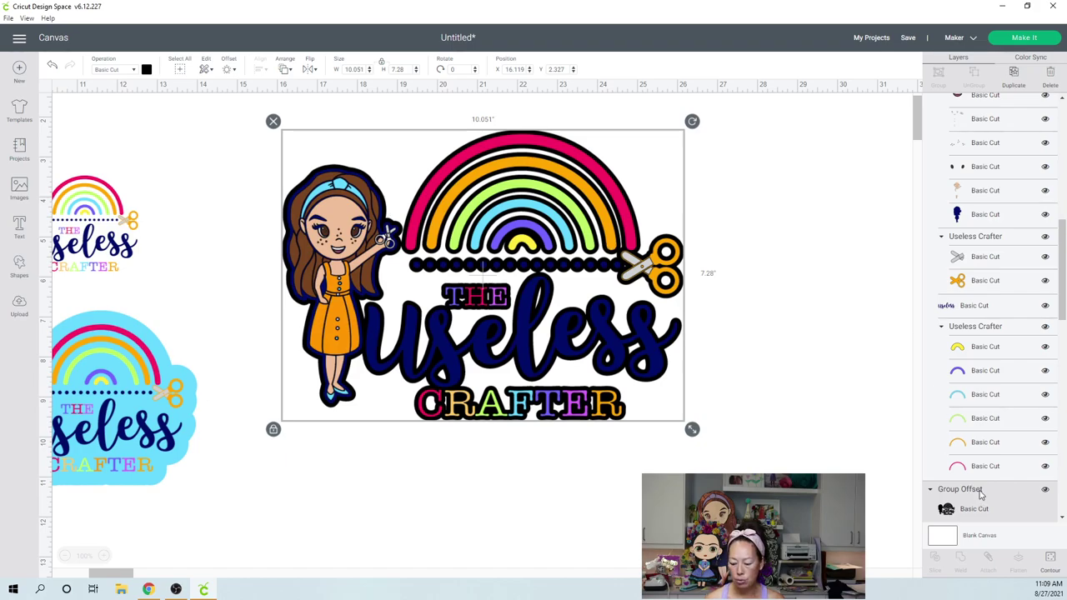
key(ctrl+z)
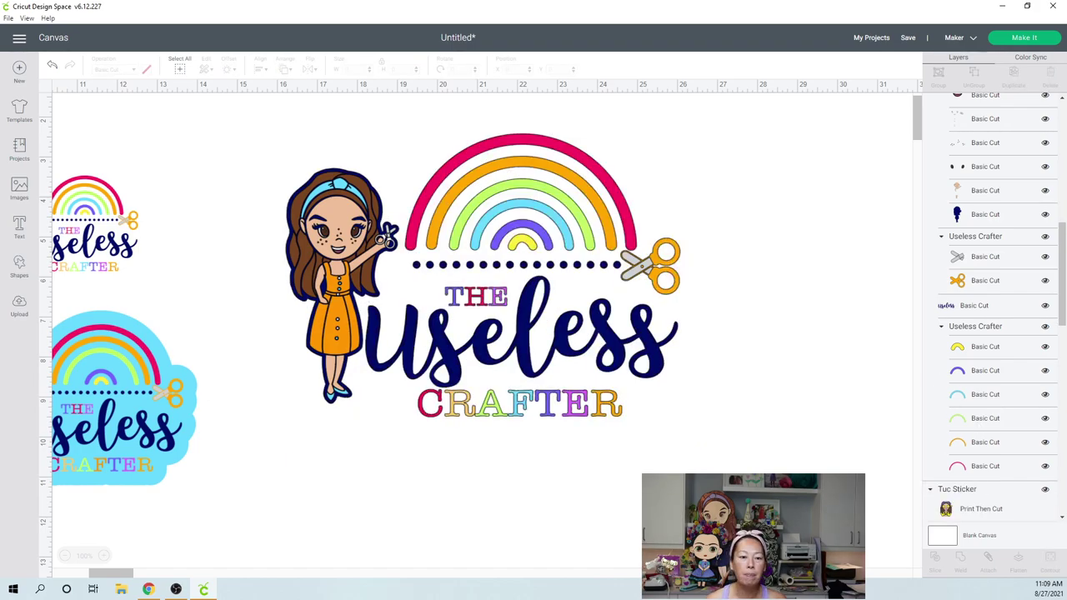
Add a welded 0.2-inch offset around the unflattened logo and colour the offset peach
click(361, 302)
click(228, 70)
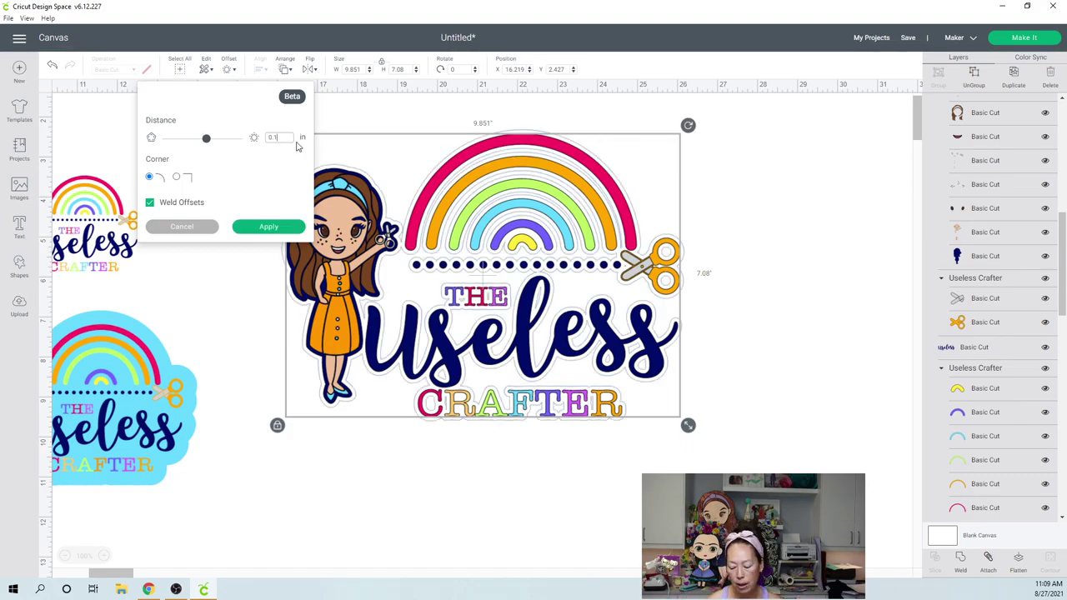
key(BackSpace)
text(2)
key(Return)
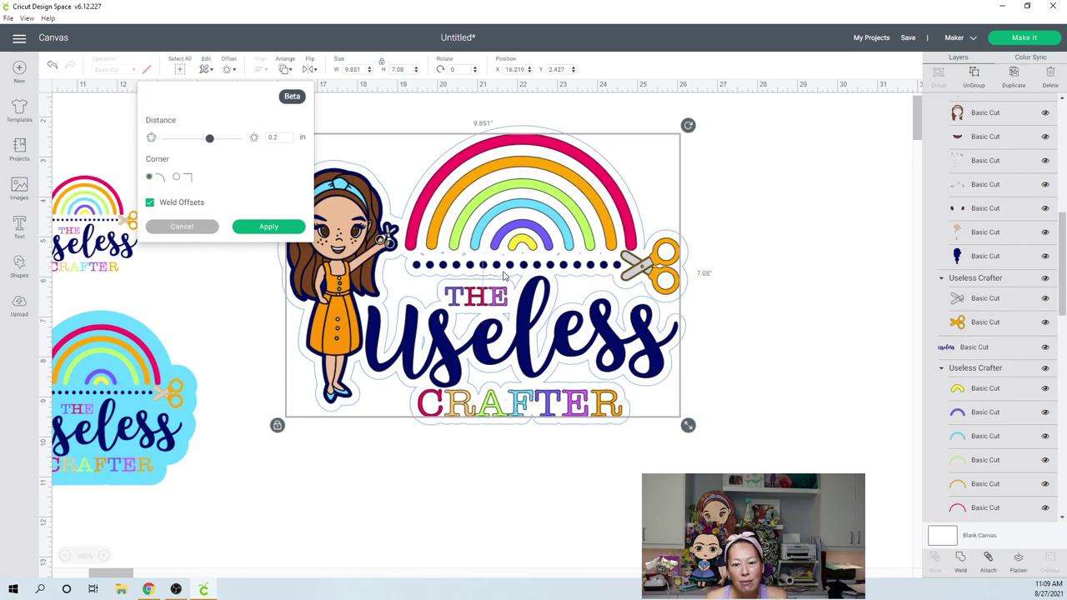
click(269, 229)
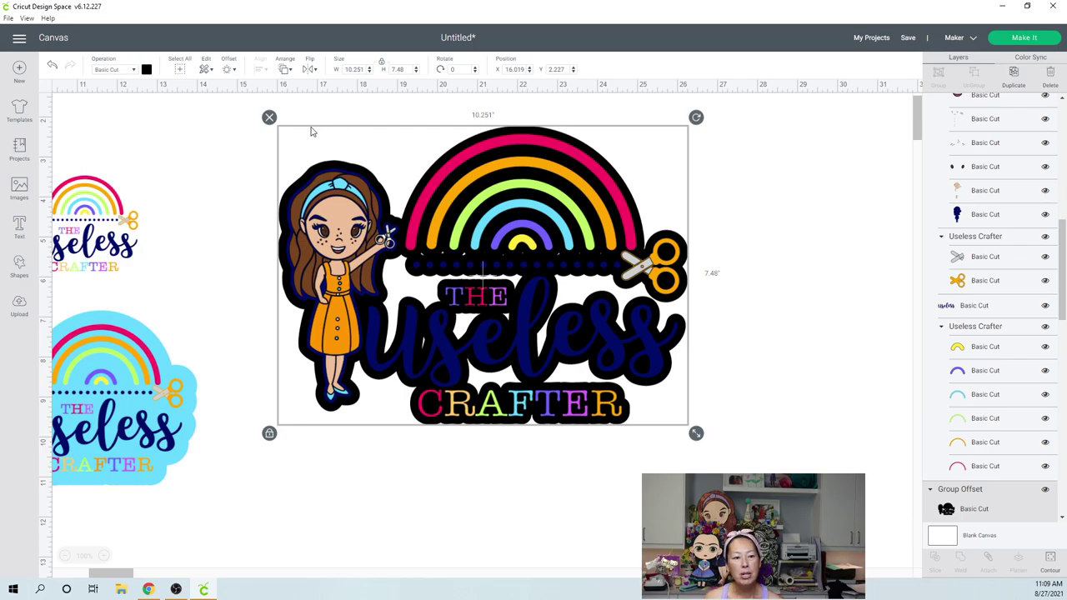
click(146, 70)
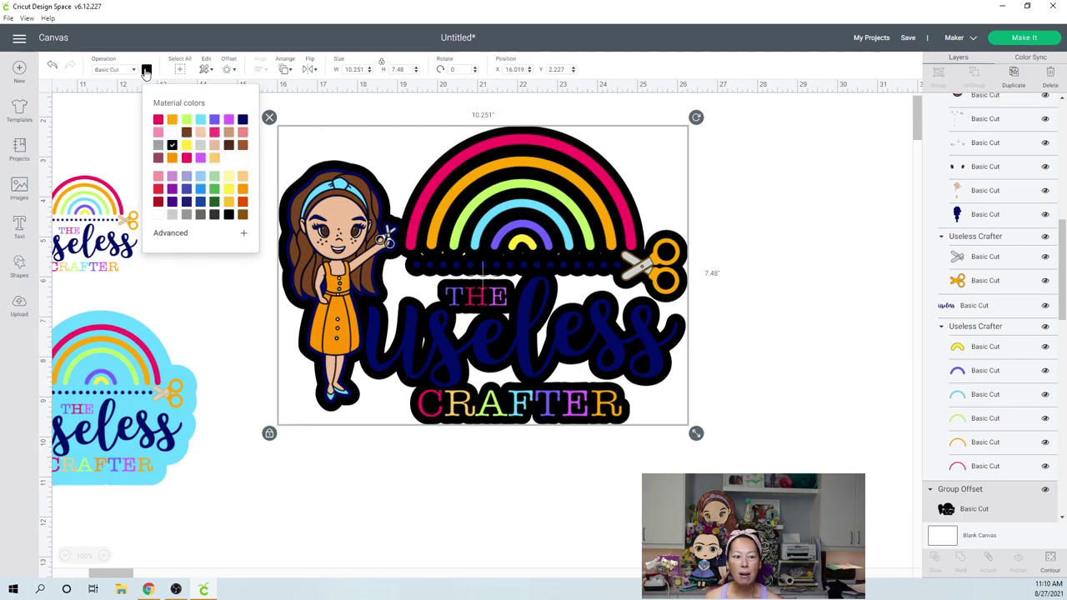
click(200, 132)
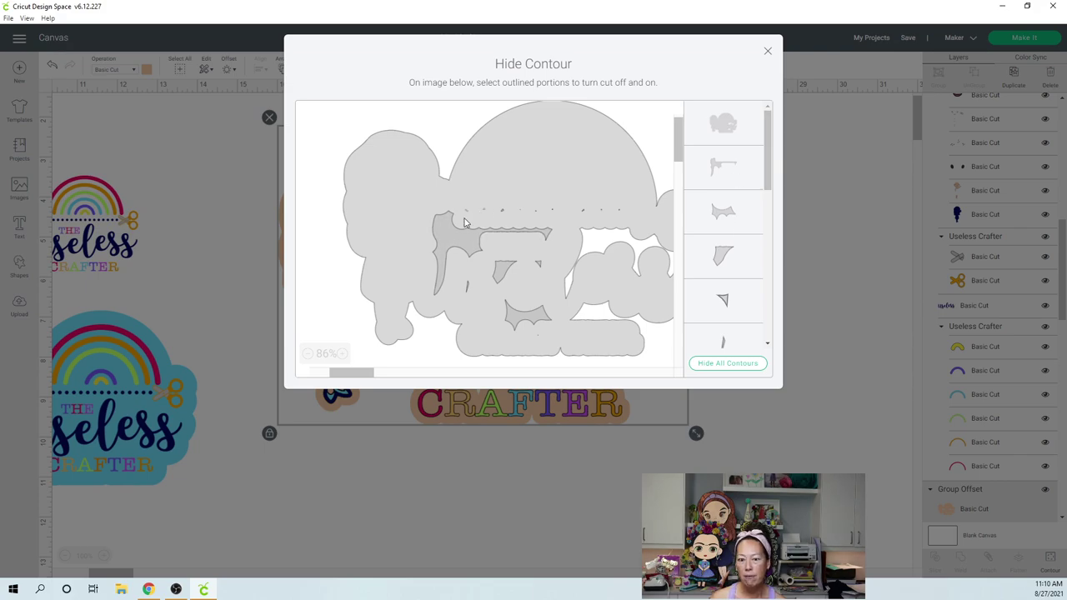
Hide all contours inside the peach offset except the large opening and the two other sizeable gaps around the text
click(737, 365)
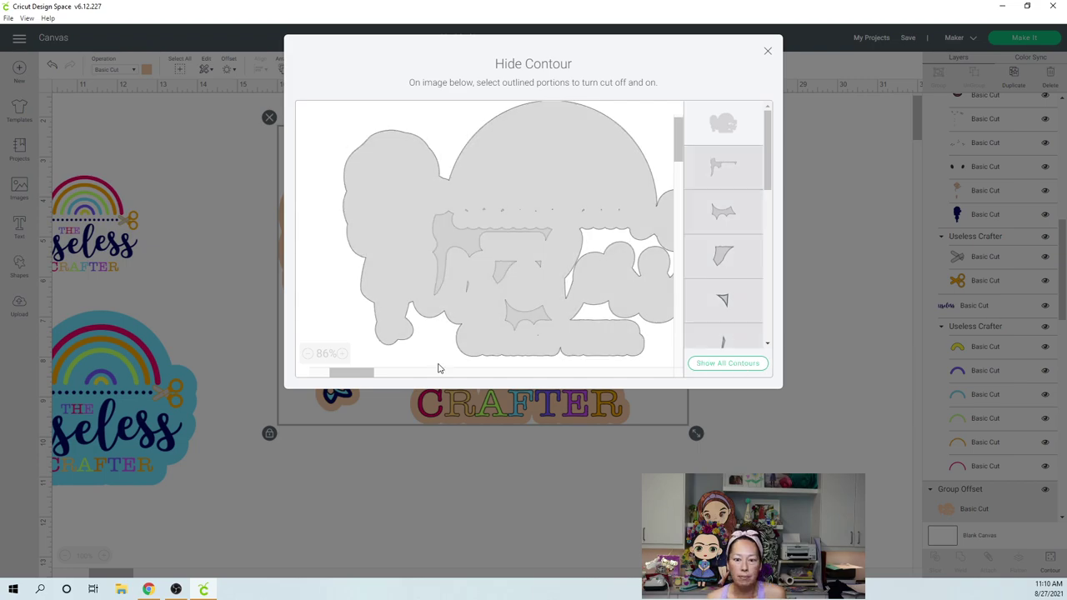
click(308, 356)
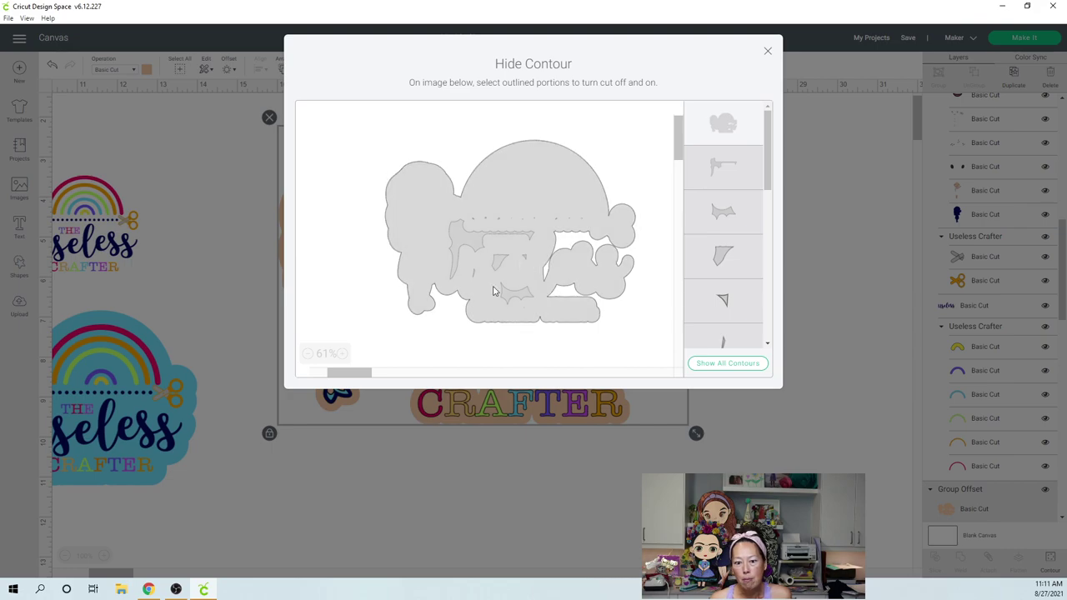
click(463, 247)
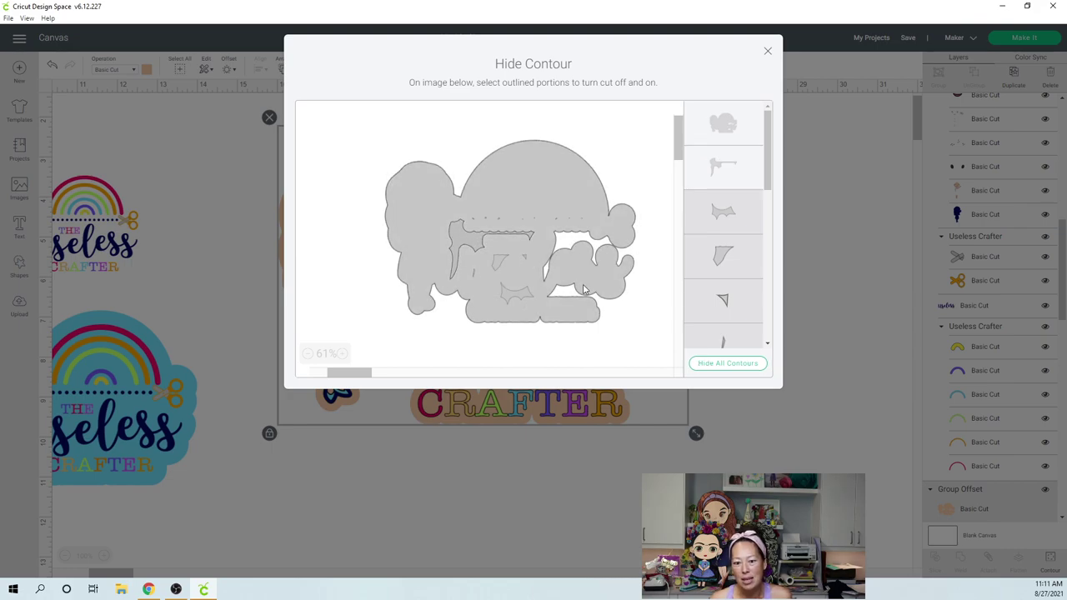
click(497, 259)
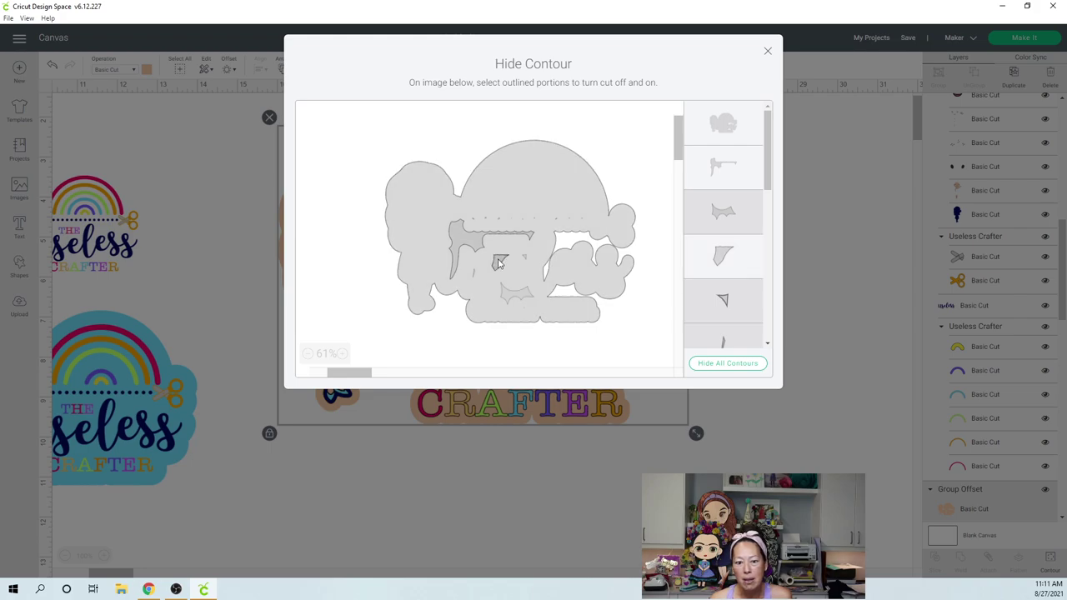
click(527, 300)
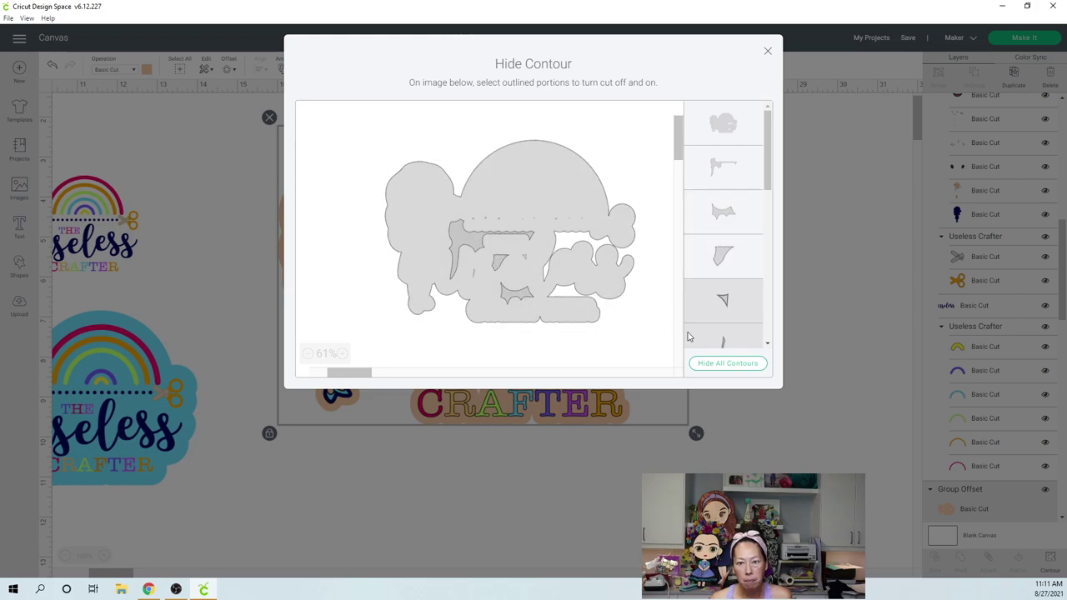
click(768, 53)
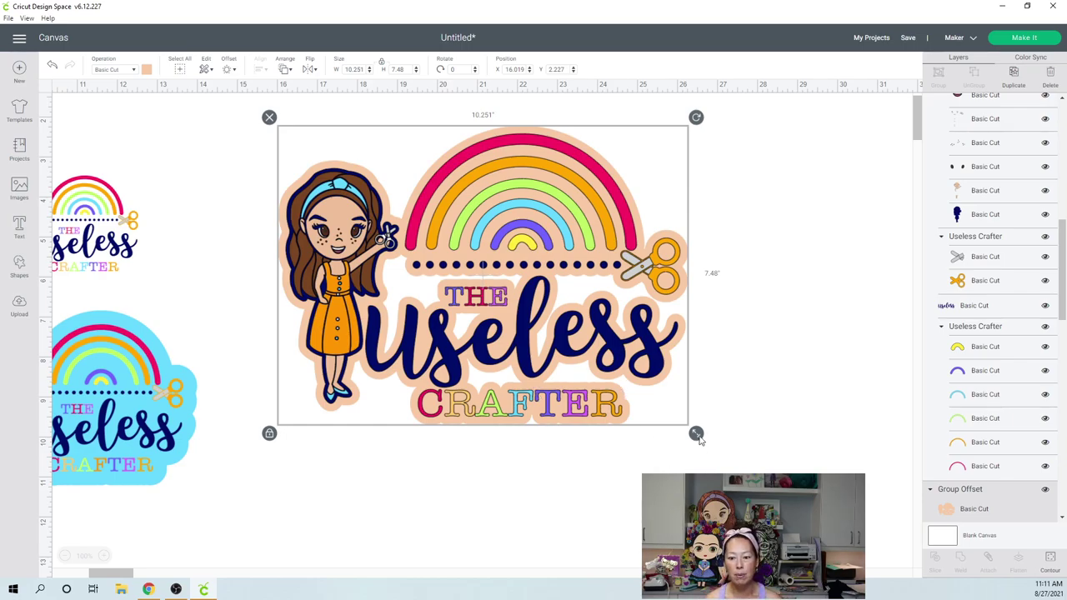
Flatten the logo and its peach offset into one printable image and shrink it to about 4.43 by 3.23 inches
drag(696, 434, 524, 309)
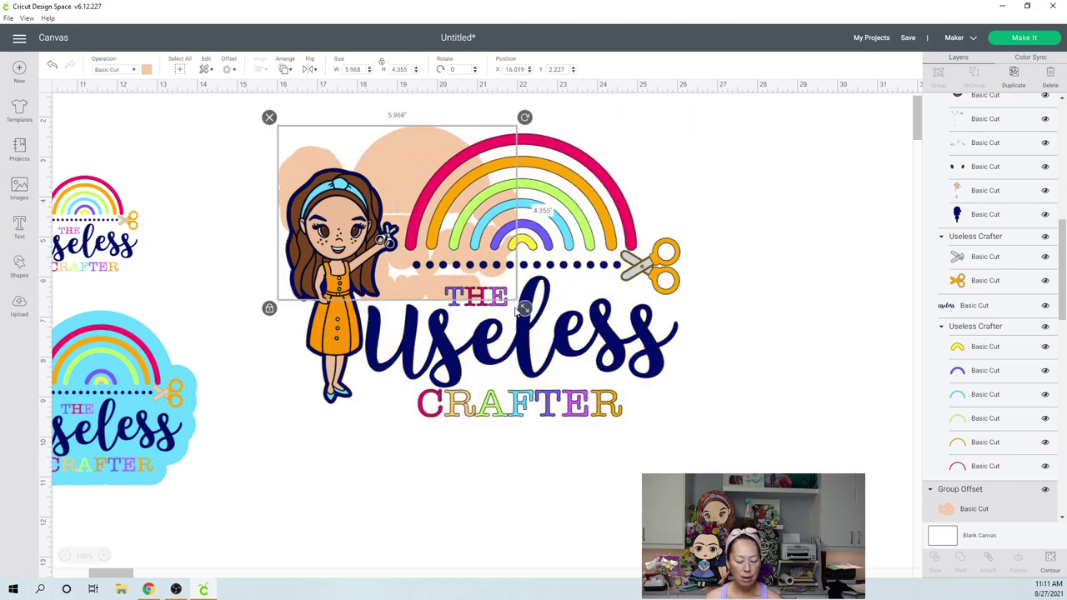
click(50, 66)
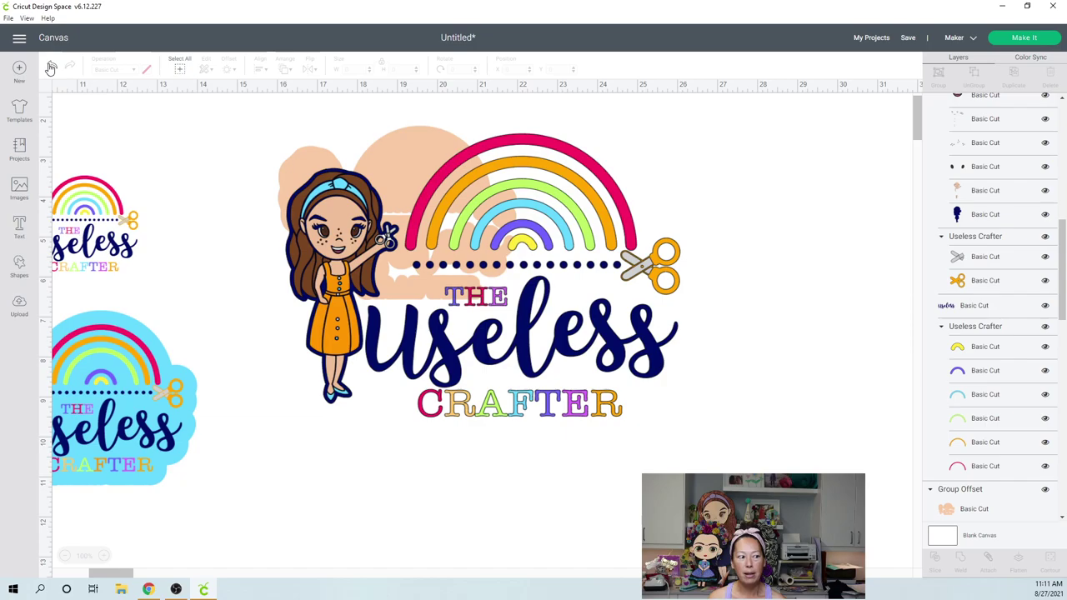
drag(739, 505, 273, 187)
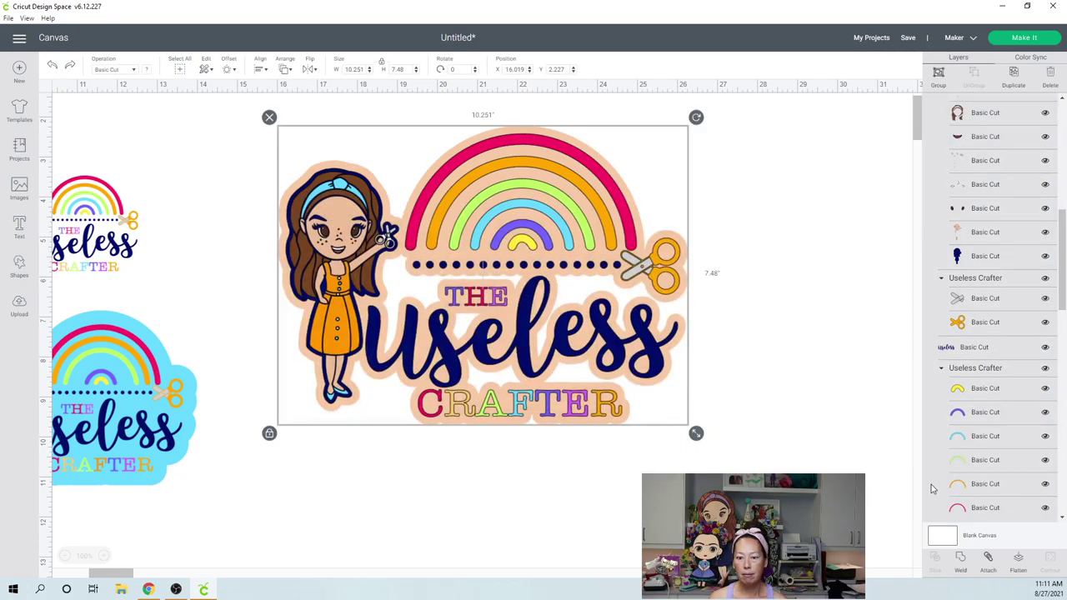
click(1018, 564)
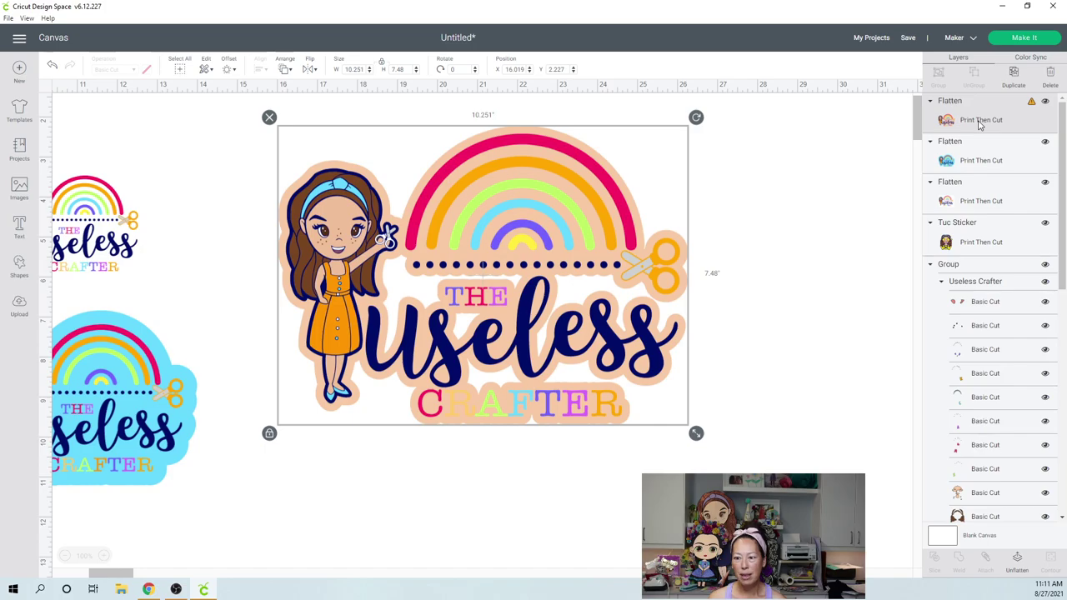
drag(696, 434, 467, 265)
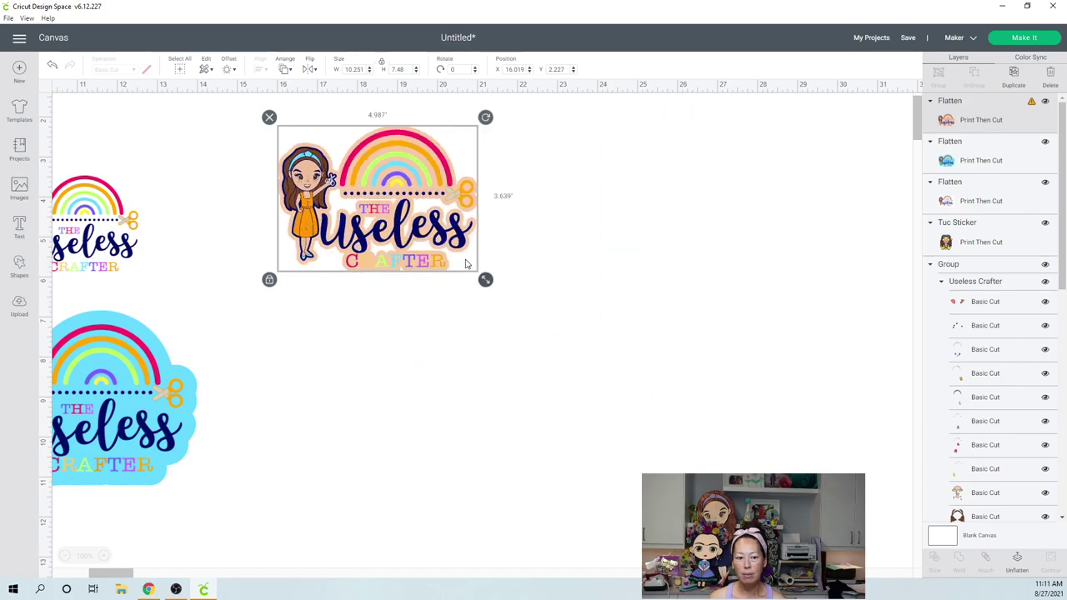
click(615, 236)
Move the peach-backed logo down beside the other flattened logos, to about X 15.64, Y 4.56
click(991, 160)
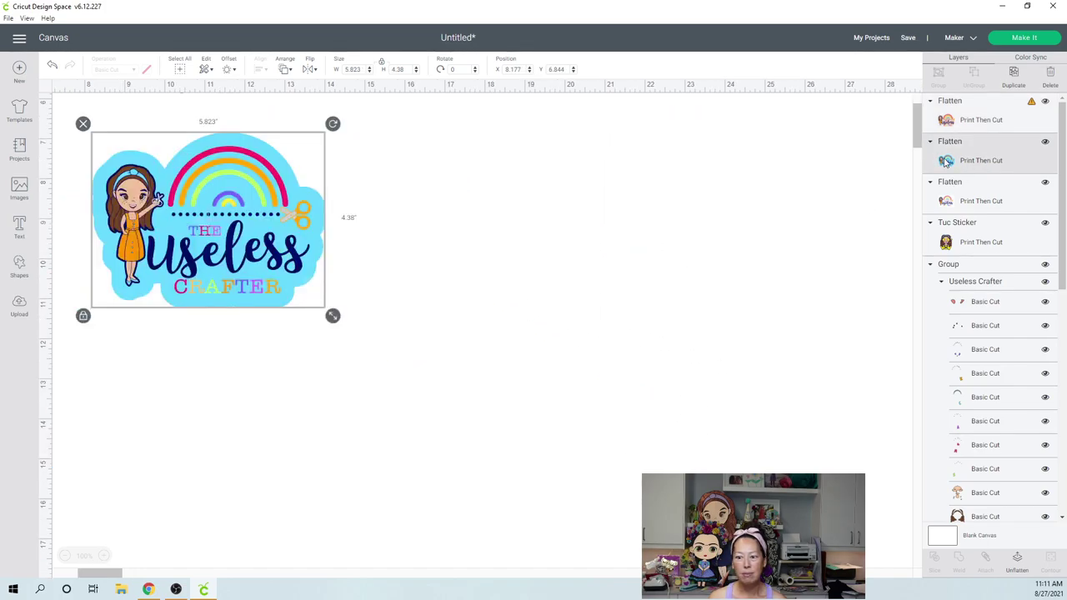
click(975, 163)
click(975, 212)
click(974, 212)
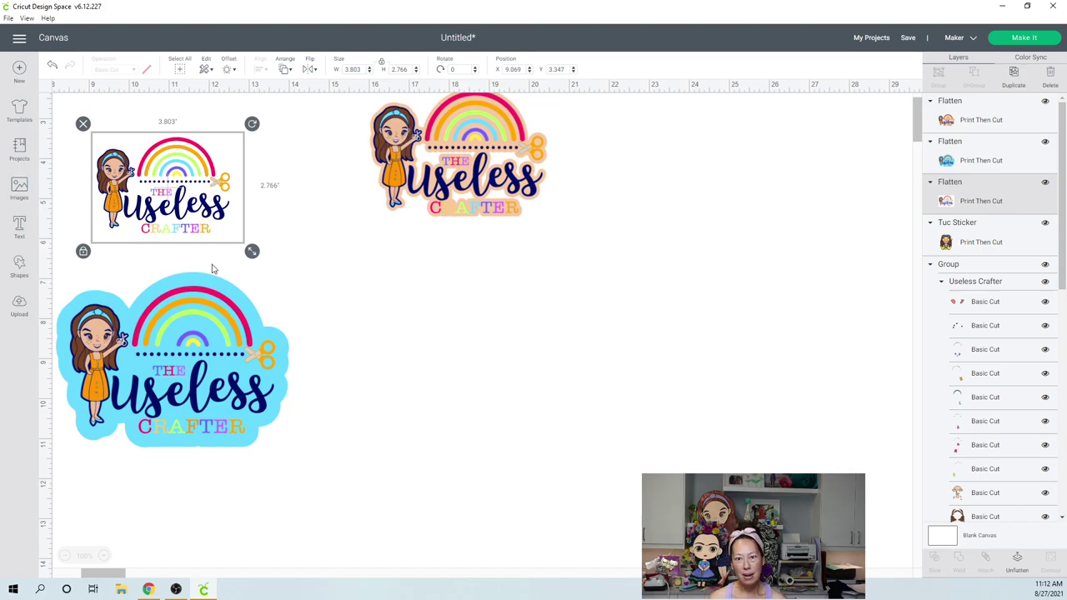
drag(106, 577, 52, 579)
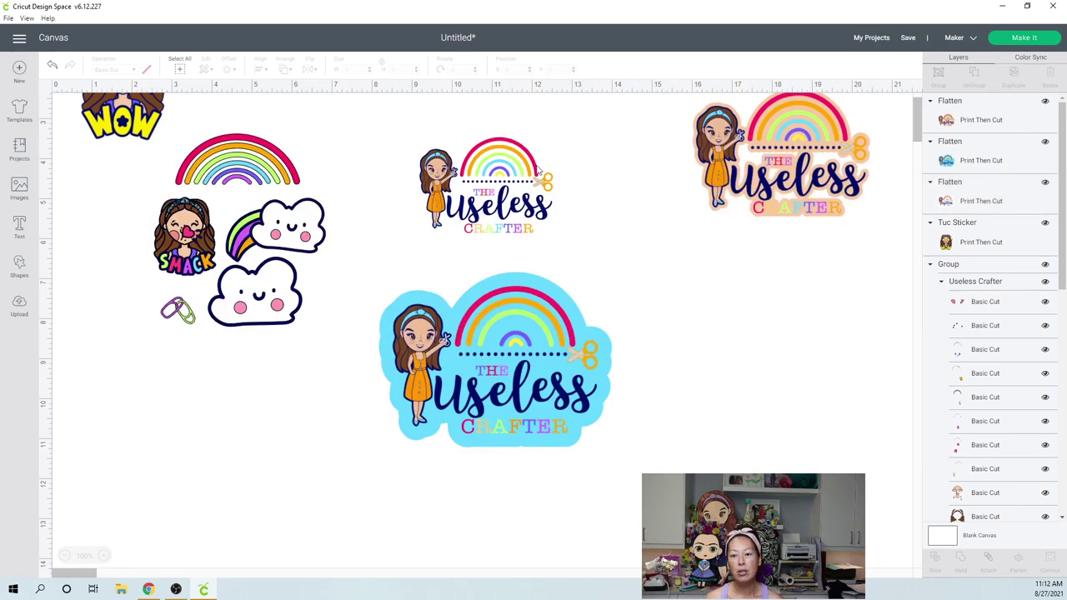
click(771, 173)
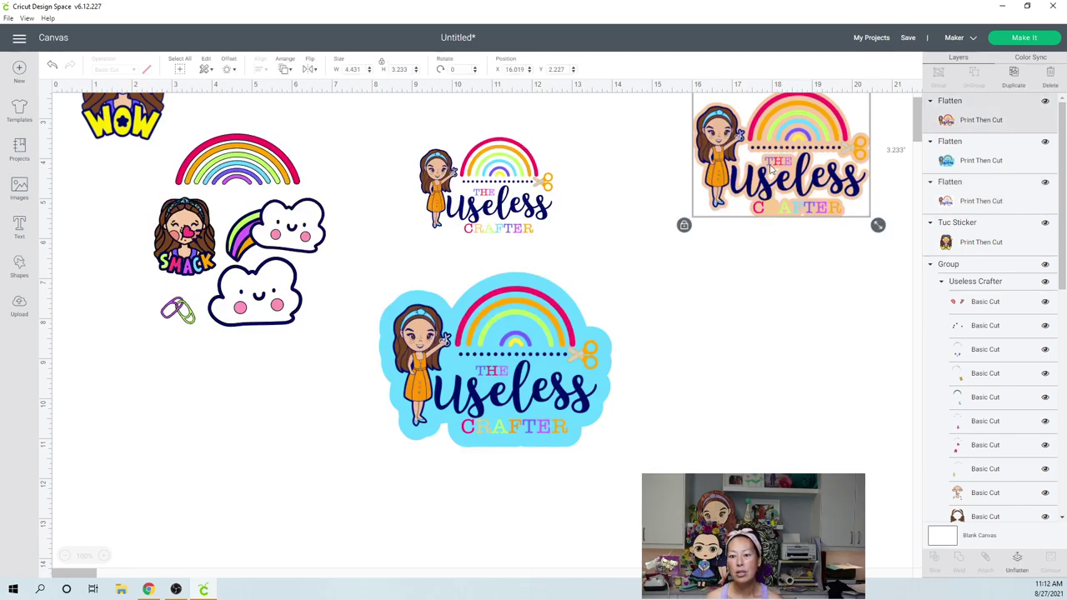
drag(773, 173, 758, 261)
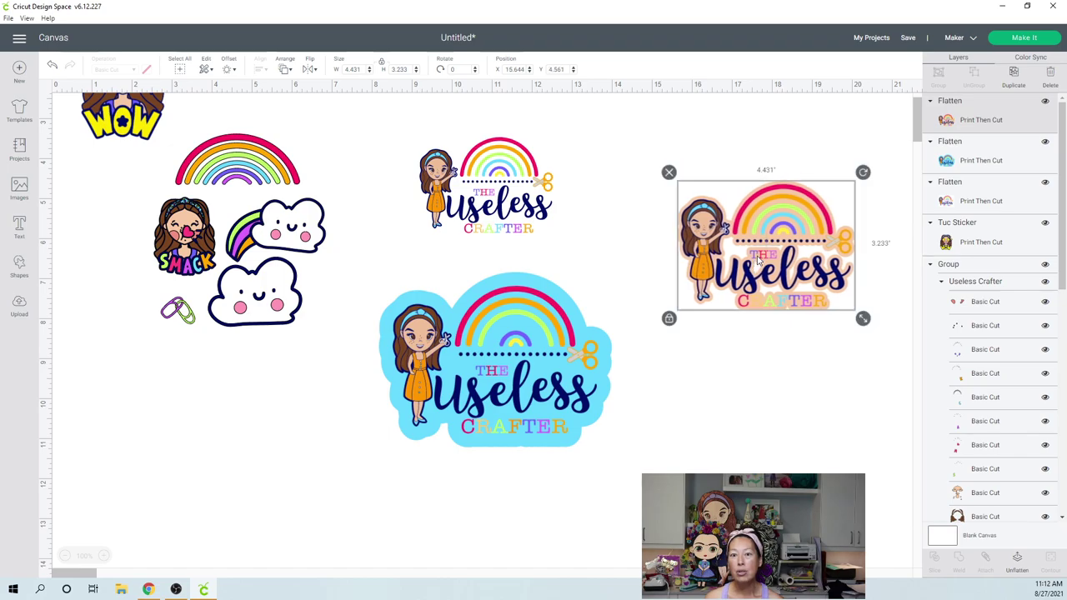
Duplicate the peach-backed logo and place the copy just below it, at about X 15.13, Y 8.42
click(1015, 77)
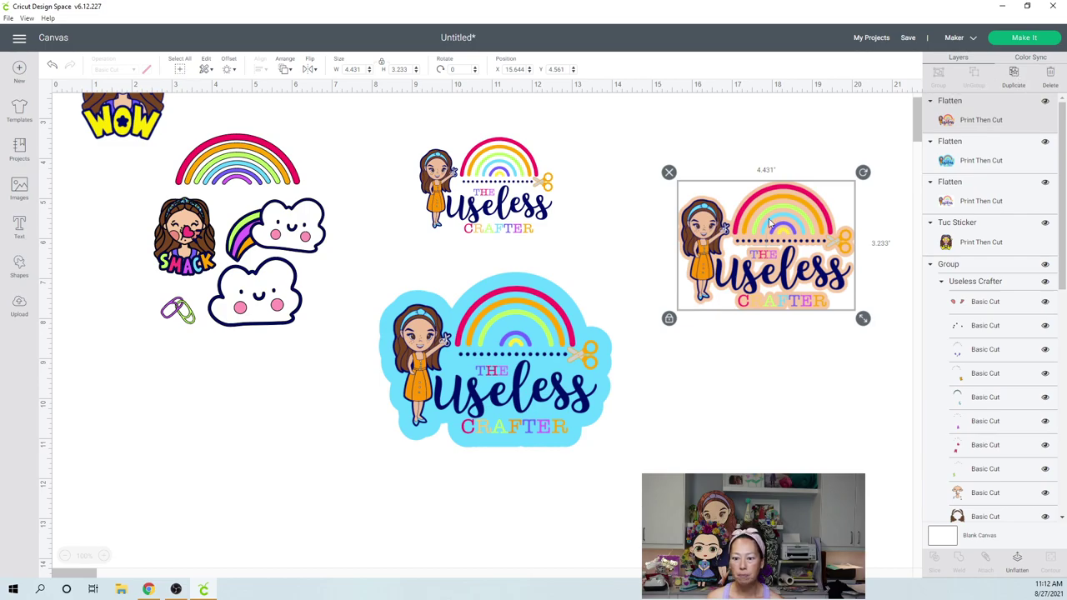
drag(770, 223, 782, 392)
click(782, 392)
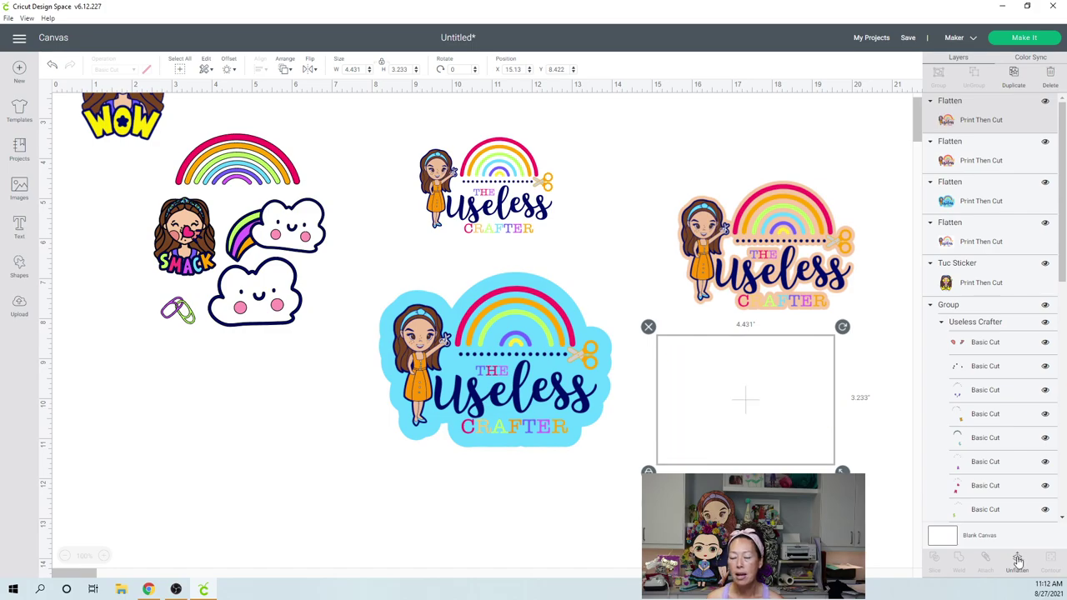
Unflatten the peach-backed copy and select its logo group to examine the separate layers and their operation types
click(1018, 560)
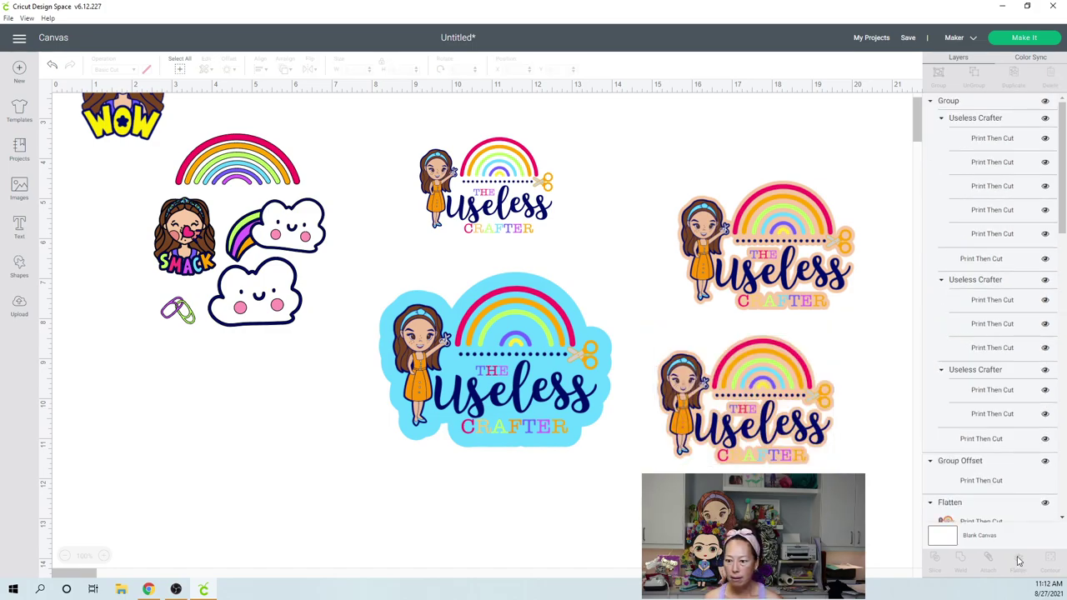
click(798, 389)
scroll(1056, 364, down, 5)
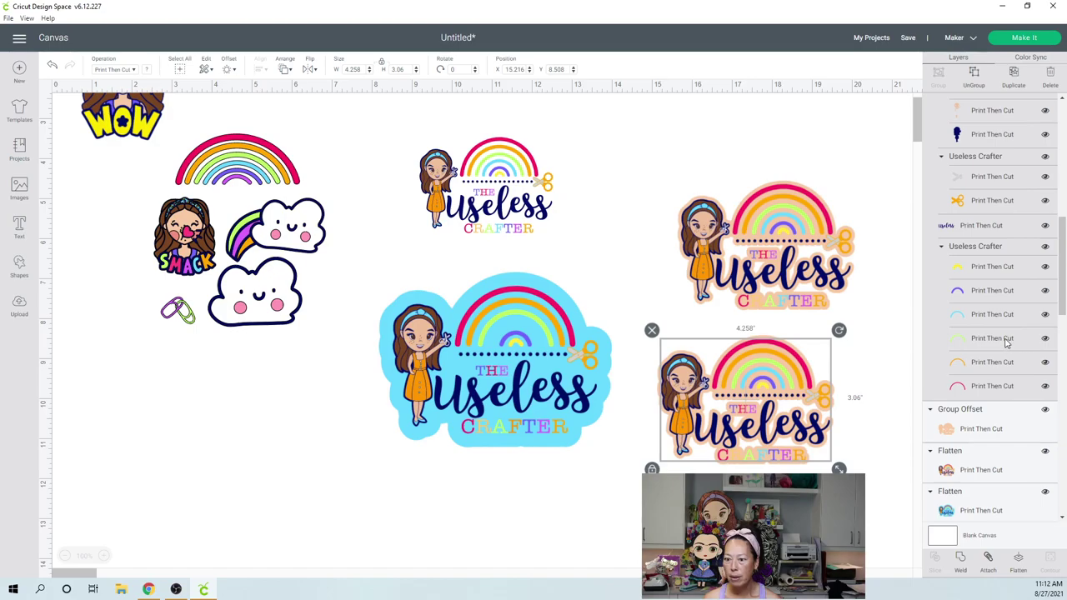
scroll(970, 333, up, 8)
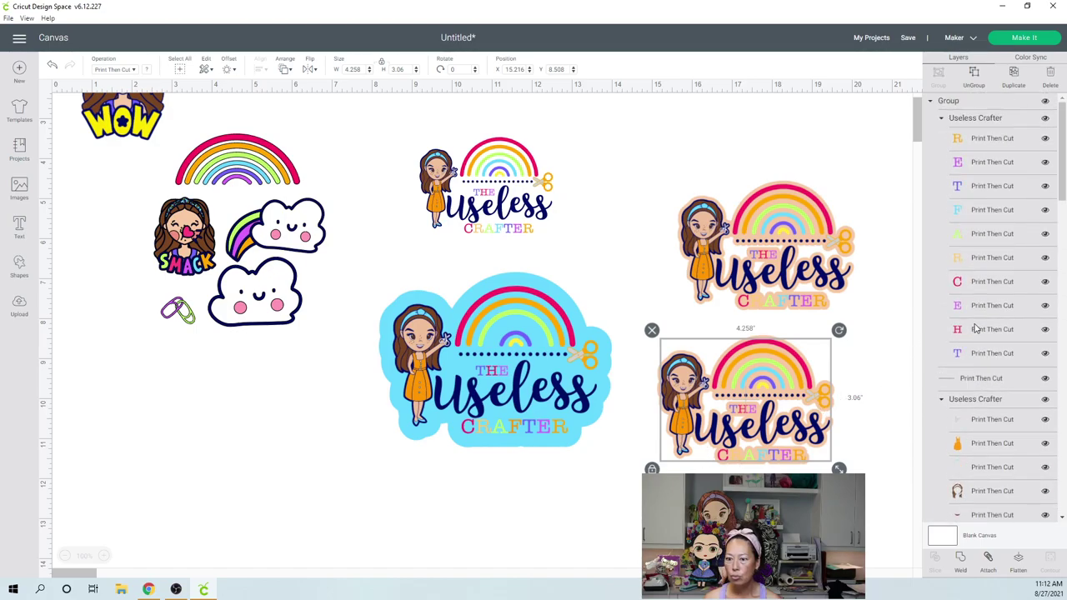
scroll(969, 333, down, 4)
scroll(976, 329, down, 4)
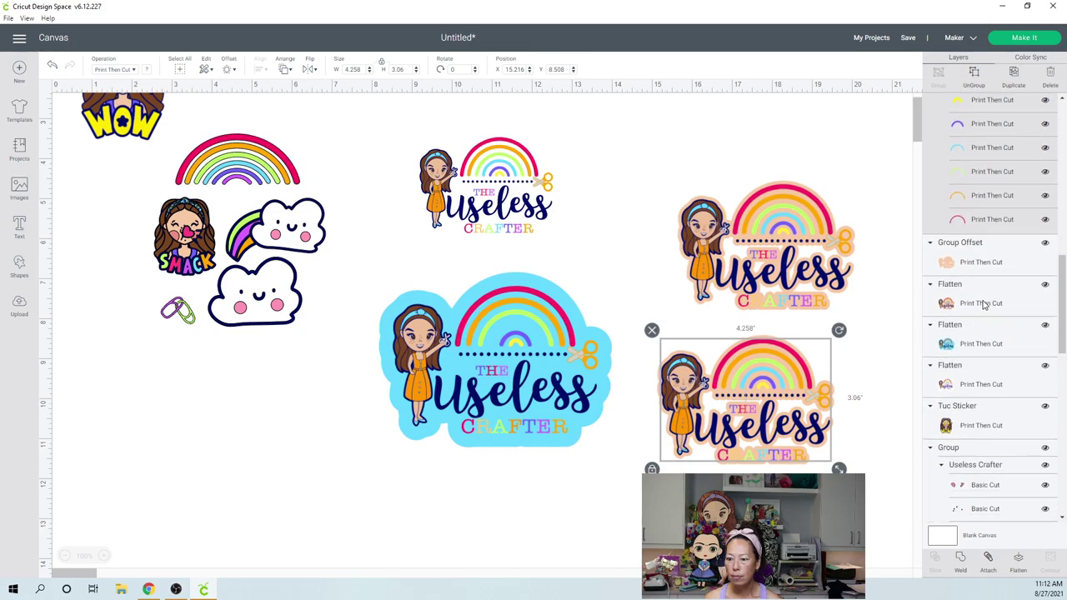
Delete the peach offset behind the unflattened logo copy, and flatten the remaining logo layers into one printable image
click(988, 264)
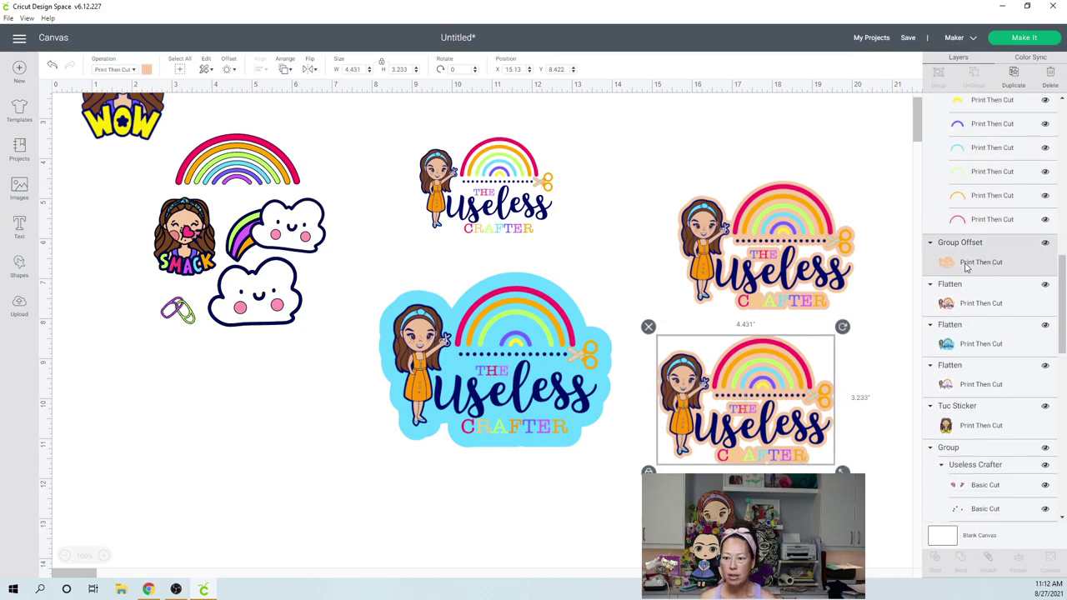
key(Delete)
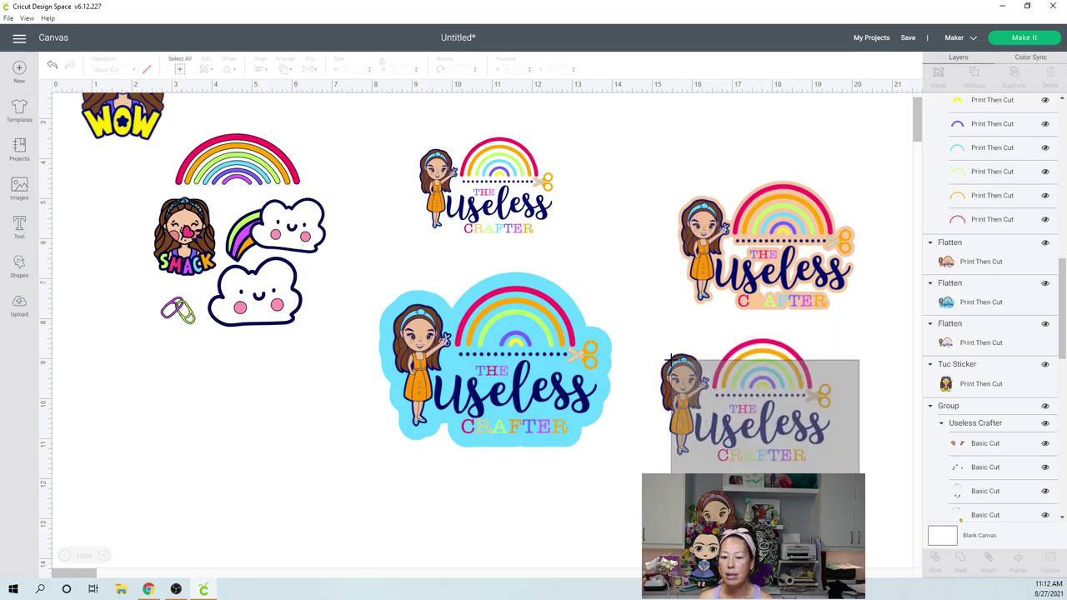
click(806, 392)
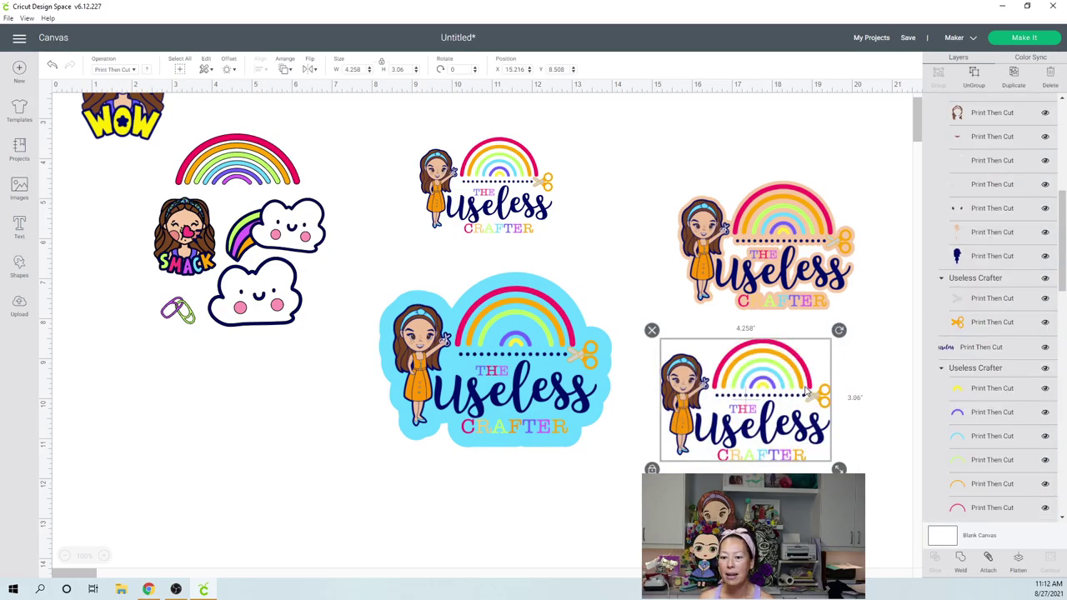
click(1018, 558)
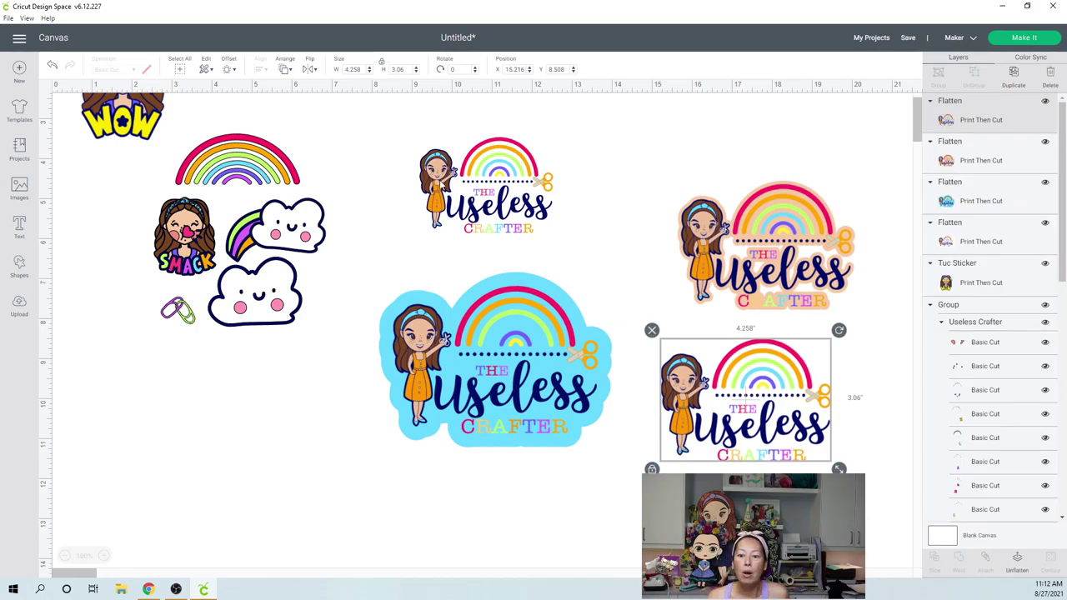
Delete the grouped rainbow, cloud and SMACK images, and move the WOW sticker to about X 2.88, Y 2.17
scroll(316, 373, up, 2)
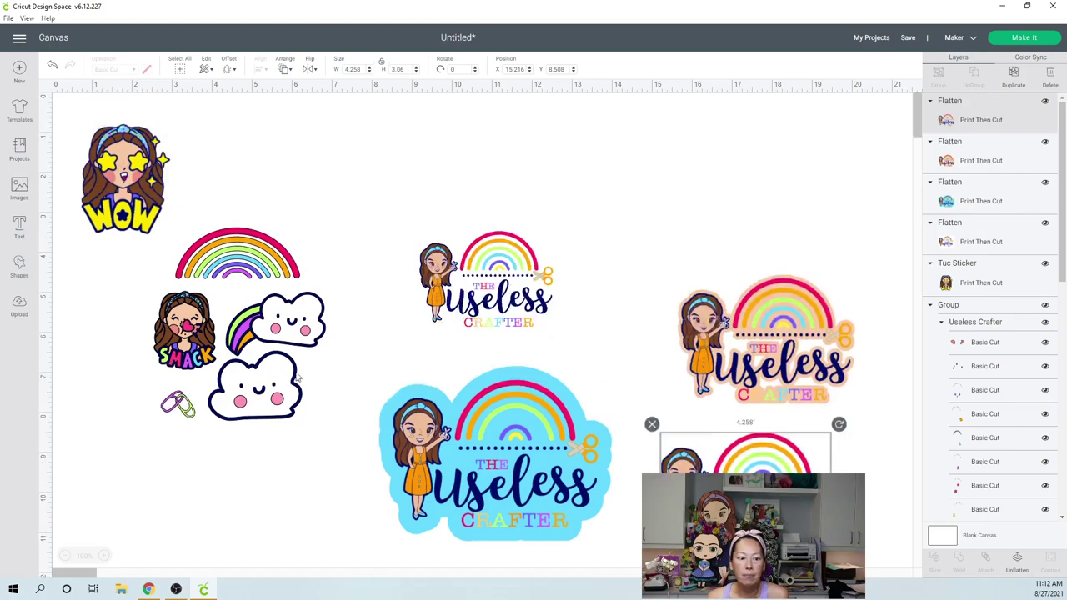
click(260, 336)
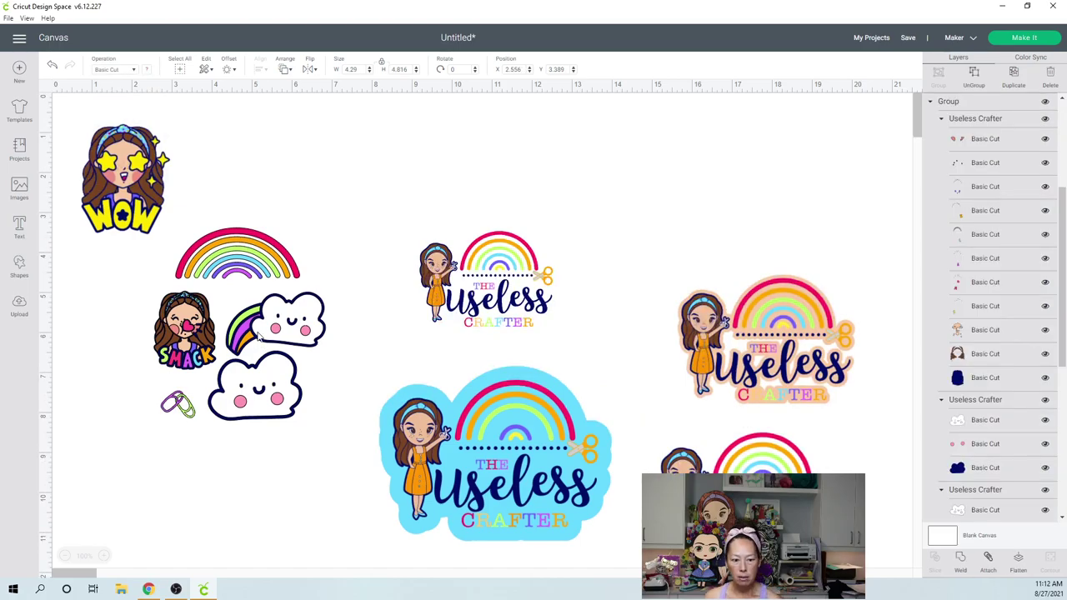
key(Delete)
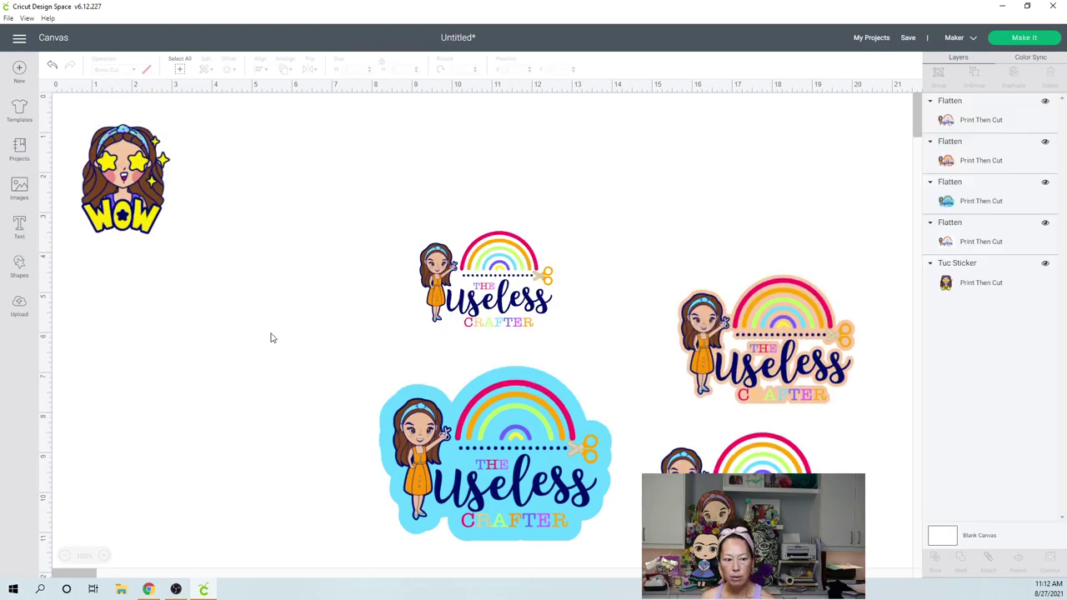
click(136, 198)
drag(136, 197, 221, 253)
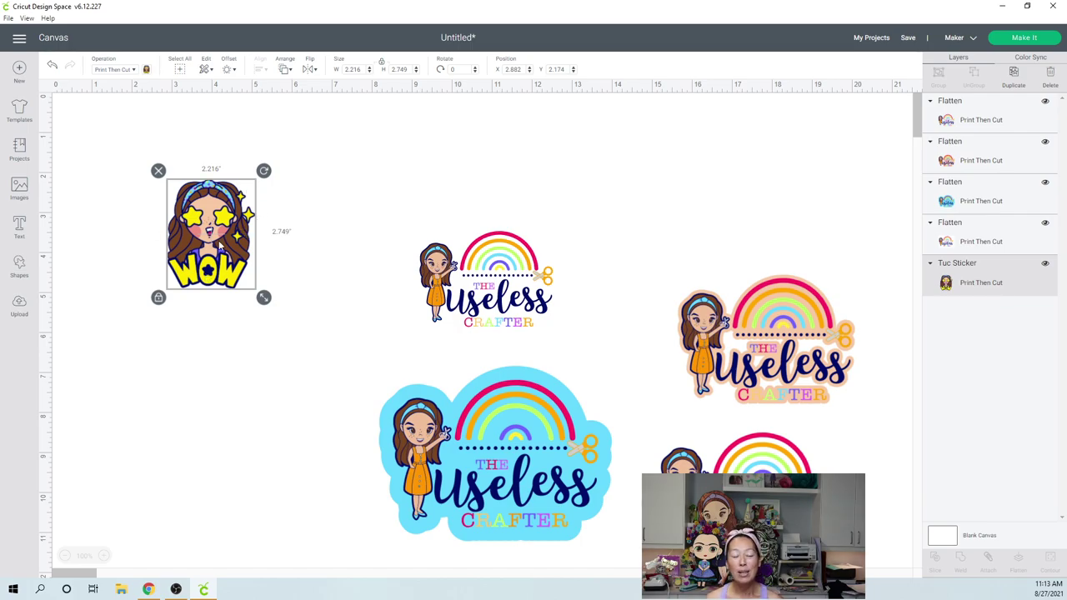
Add a text object containing the first name in capital letters
click(20, 227)
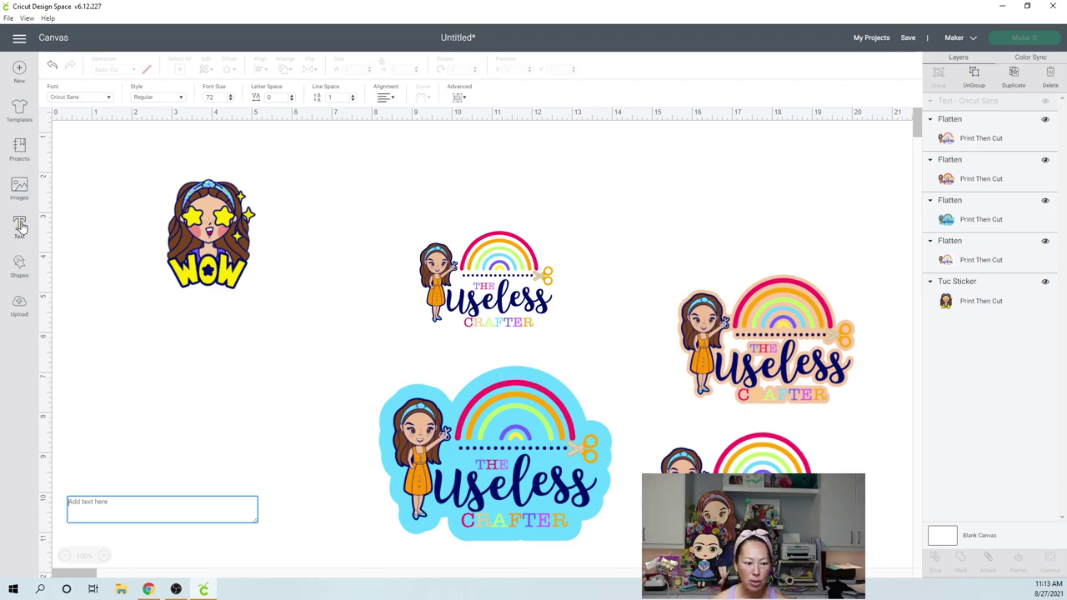
text(C)
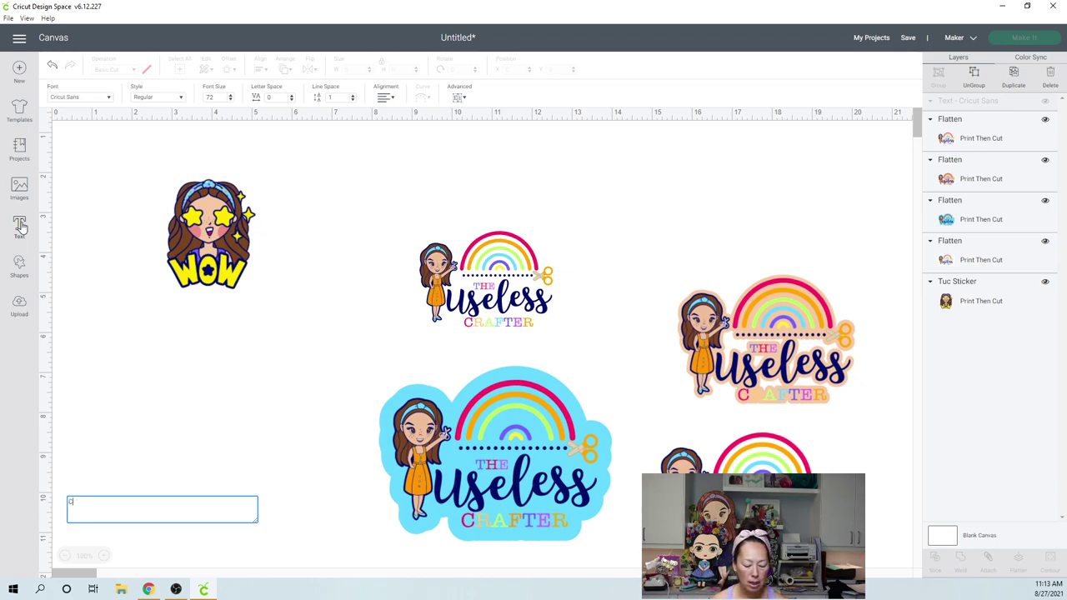
text(HARLOTTE)
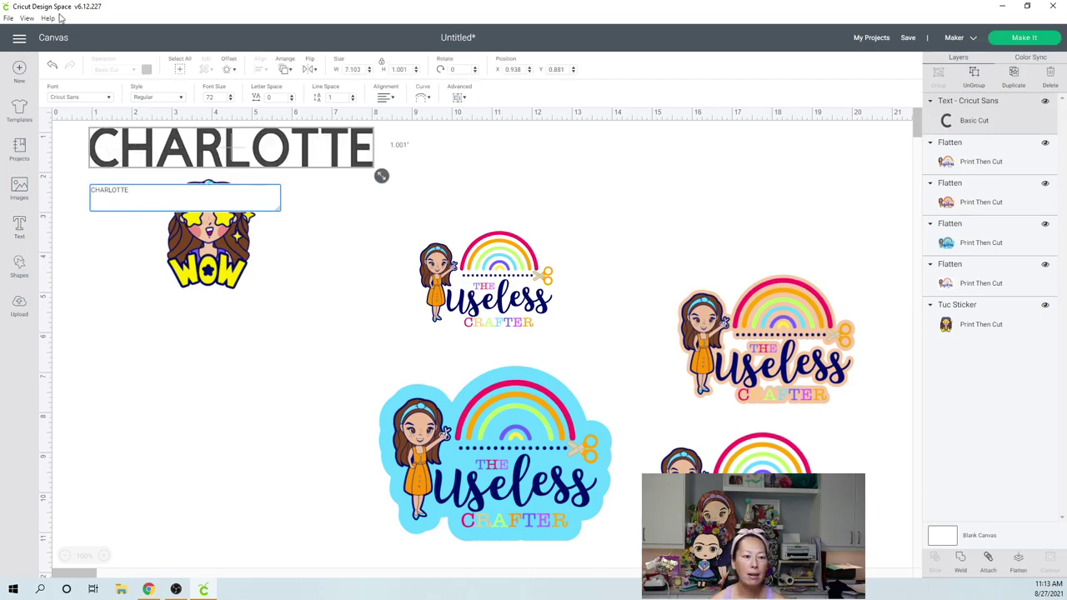
Search the fonts for POP and apply Happy Popcorn to the name text
click(109, 101)
click(108, 100)
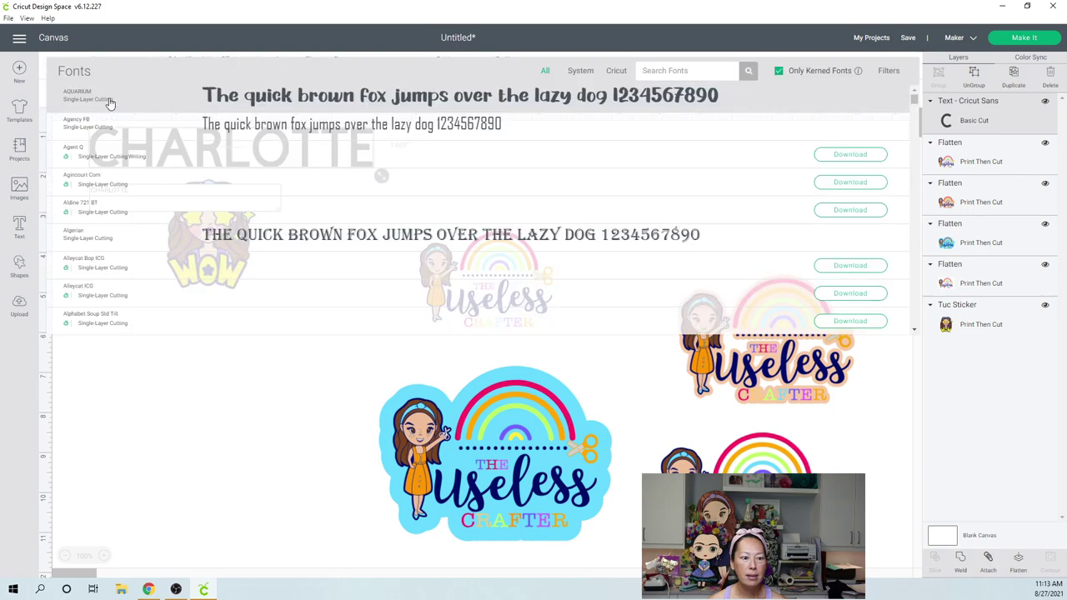
click(712, 70)
text(POP)
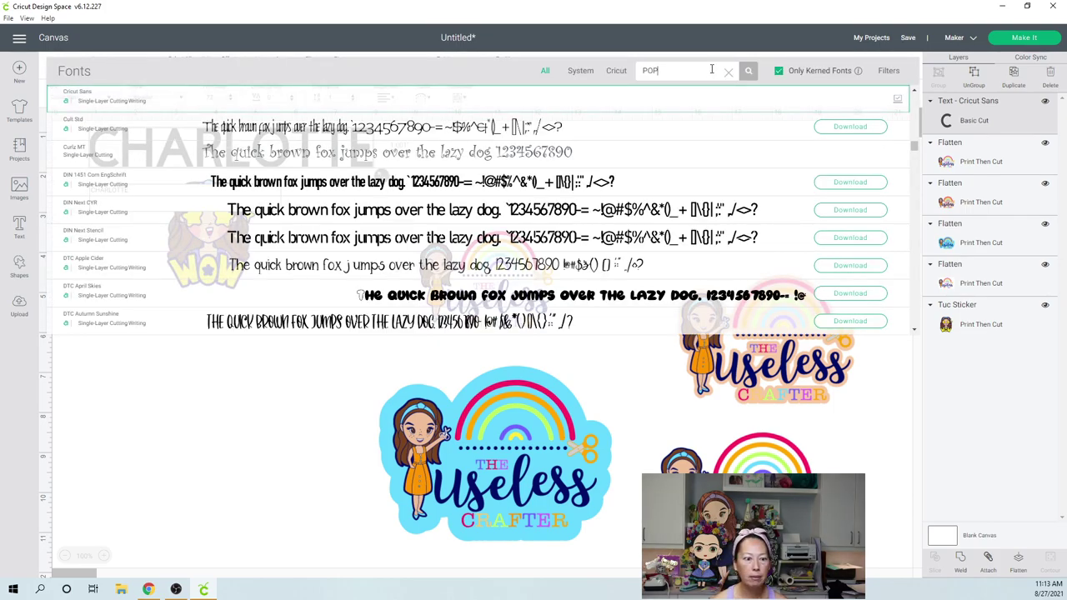
click(382, 95)
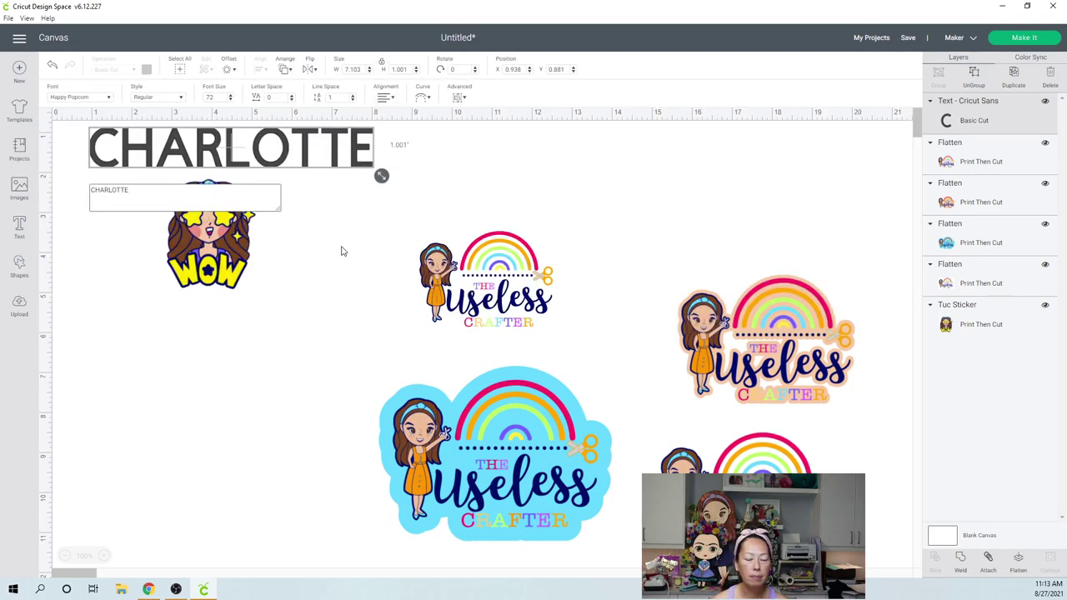
Shrink the name to about 2.84 by 0.65 inches and place it just above the WOW sticker
click(274, 172)
drag(273, 172, 238, 175)
drag(179, 159, 220, 176)
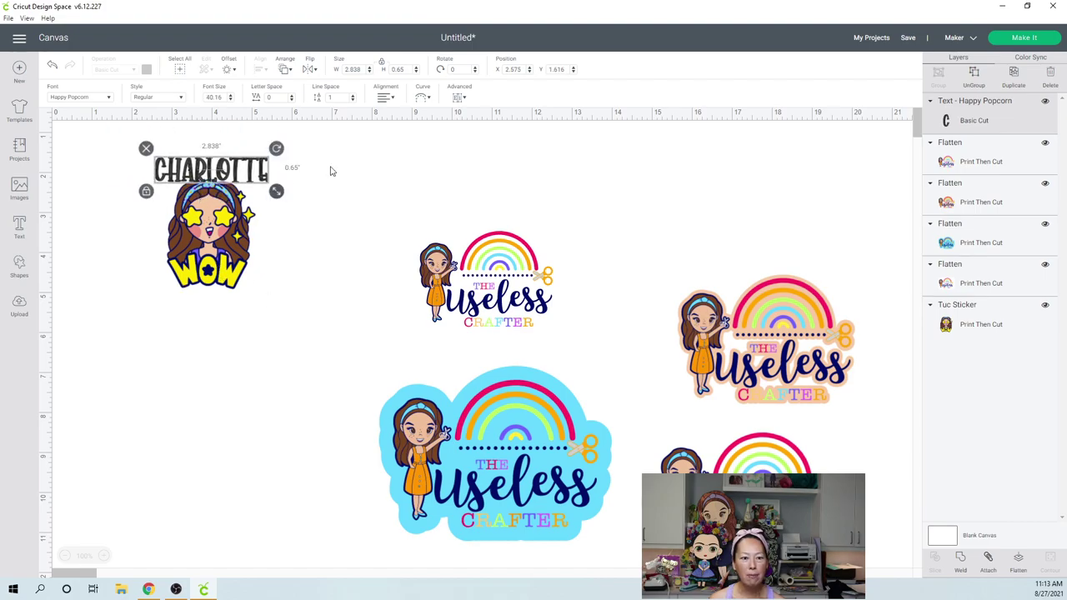
Curve the name over the character's head with a diameter of about 2.288, and shrink it to about 2.74 by 1.18 inches
click(423, 105)
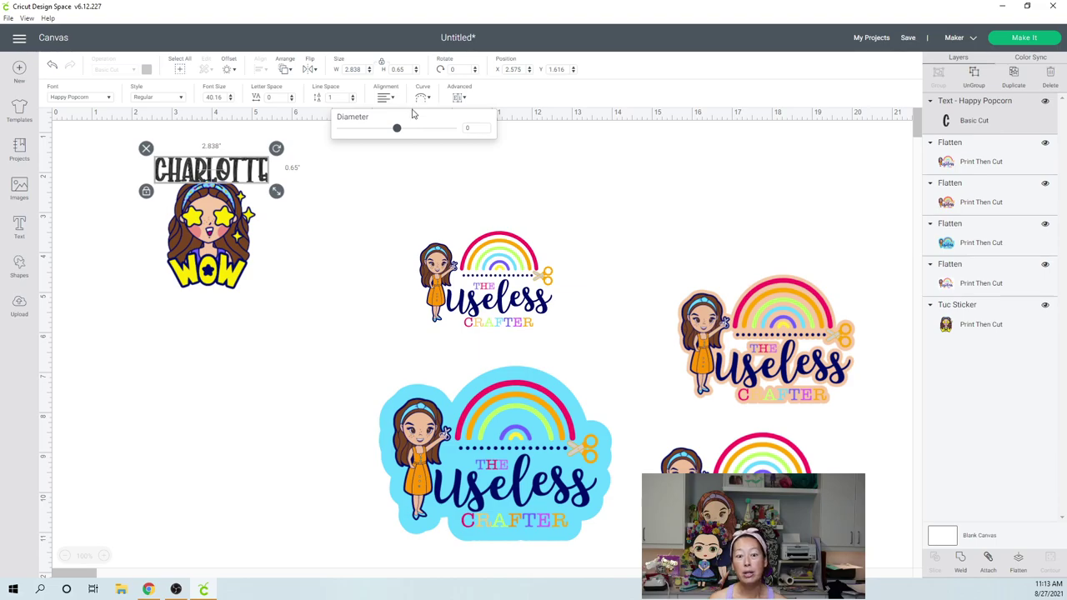
drag(401, 131, 438, 133)
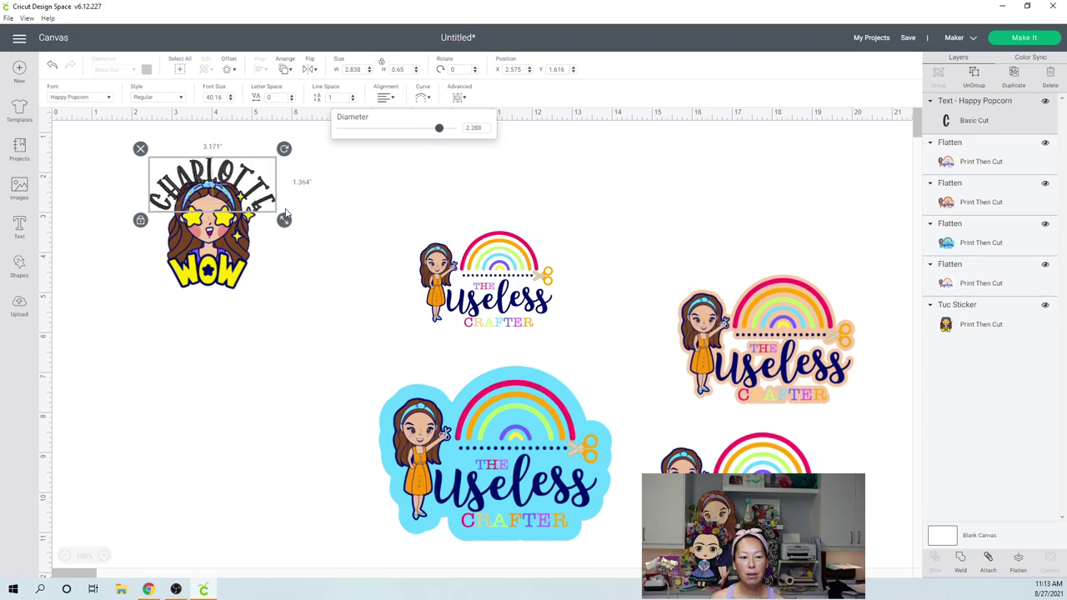
drag(284, 220, 261, 192)
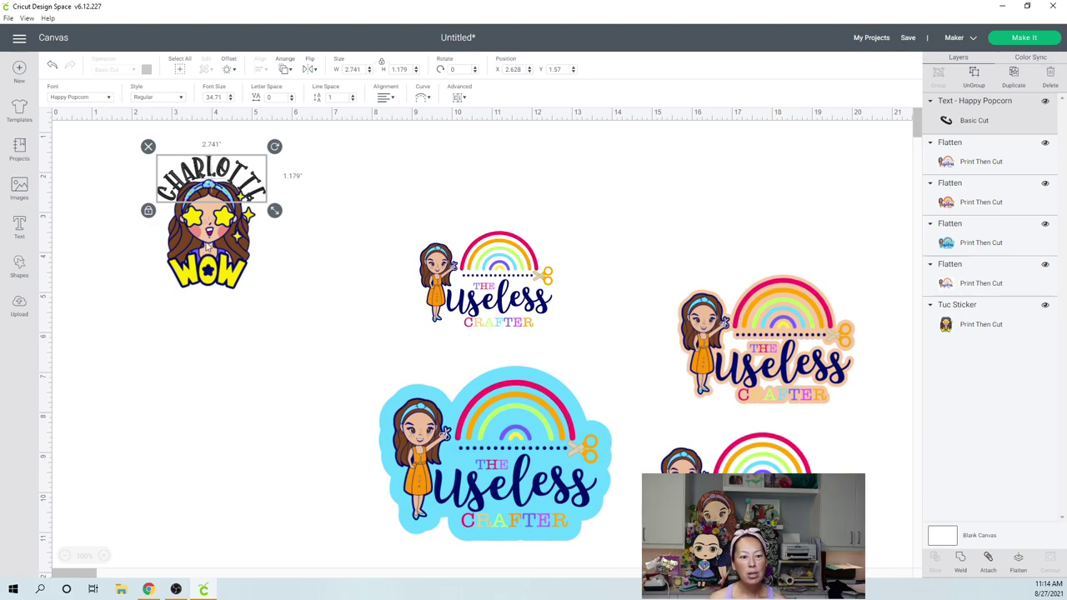
key(Escape)
Color the whole curved name crimson pink from the material colors
click(224, 170)
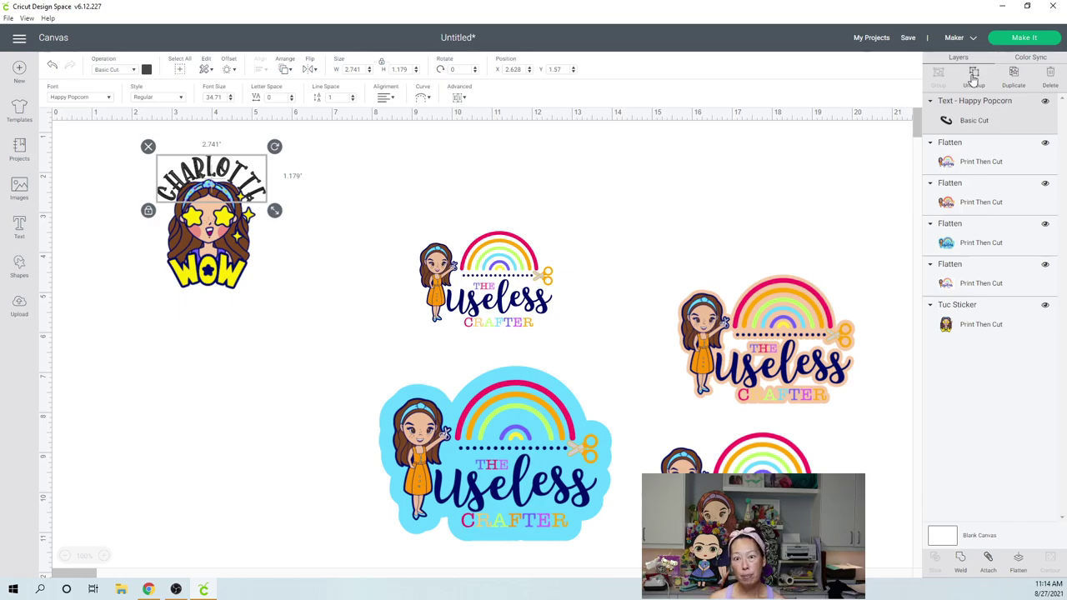
click(147, 70)
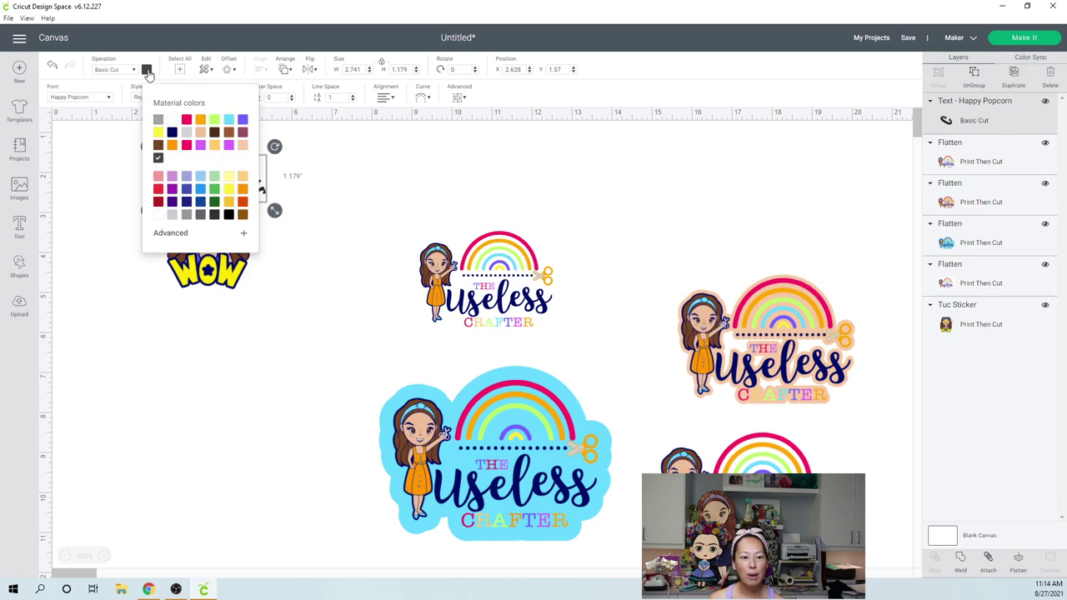
click(186, 122)
click(279, 392)
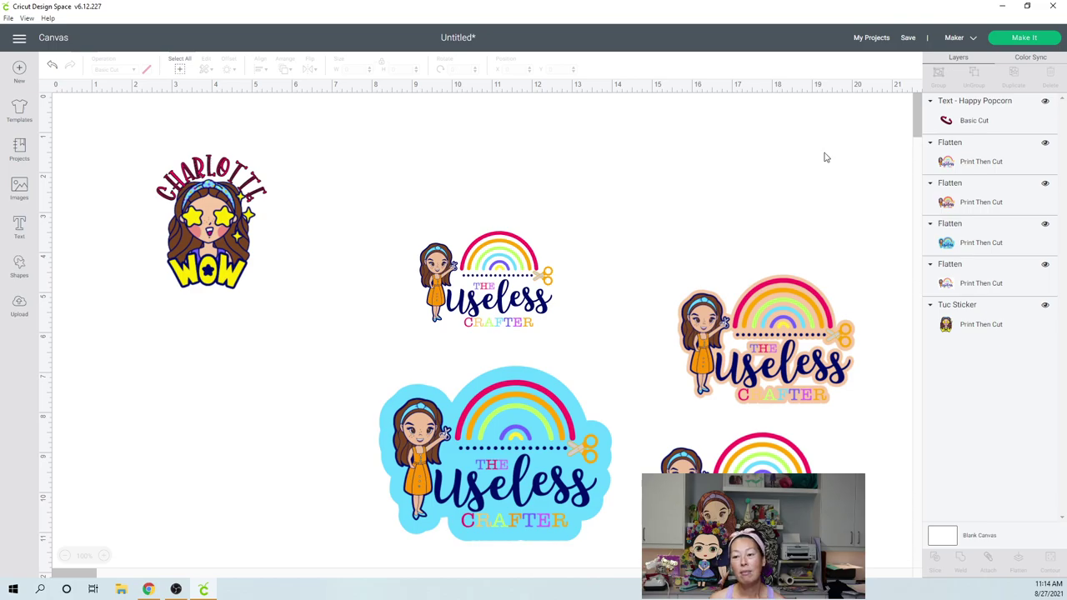
Ungroup the curved name into separate letters and color the second letter violet
click(1009, 120)
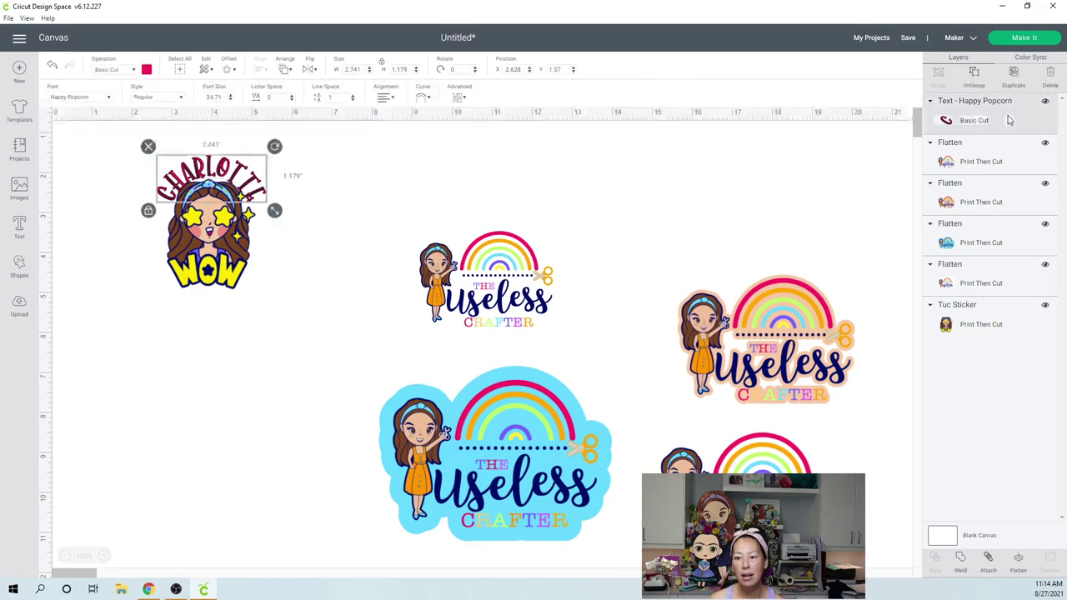
click(973, 74)
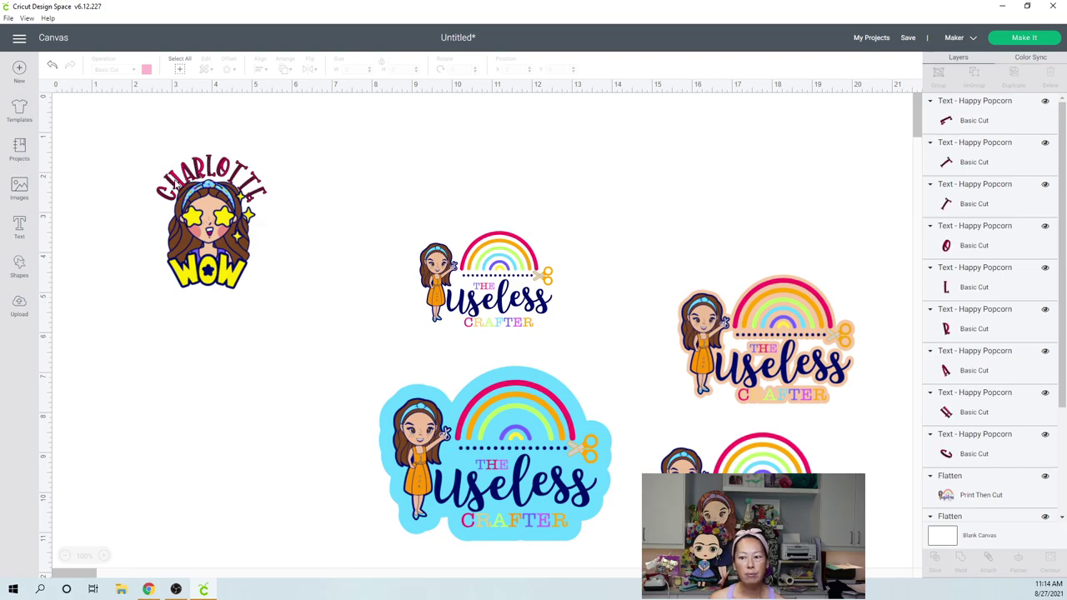
click(177, 184)
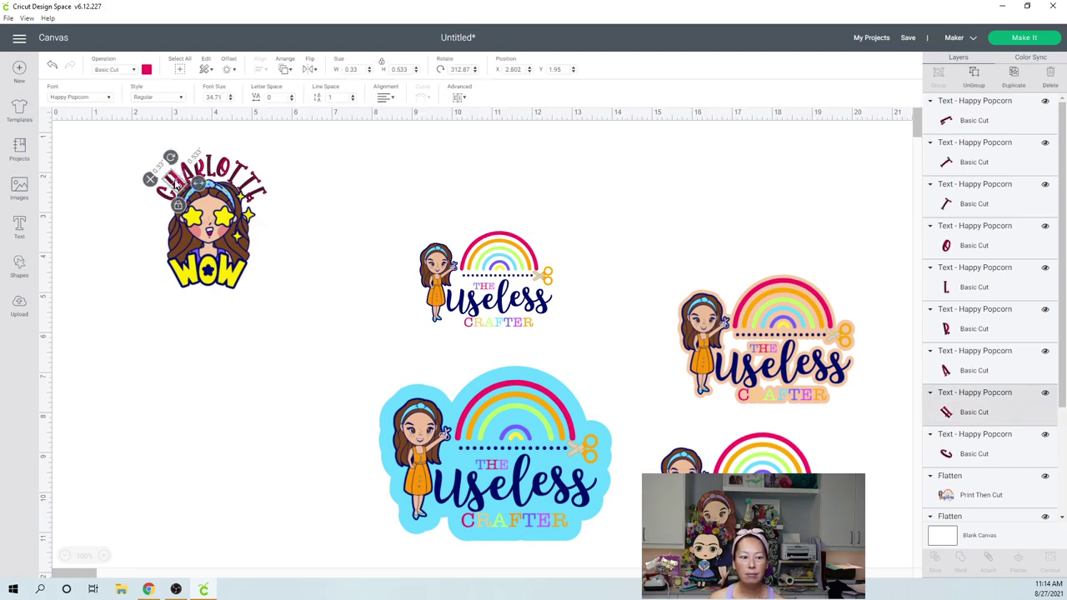
click(147, 70)
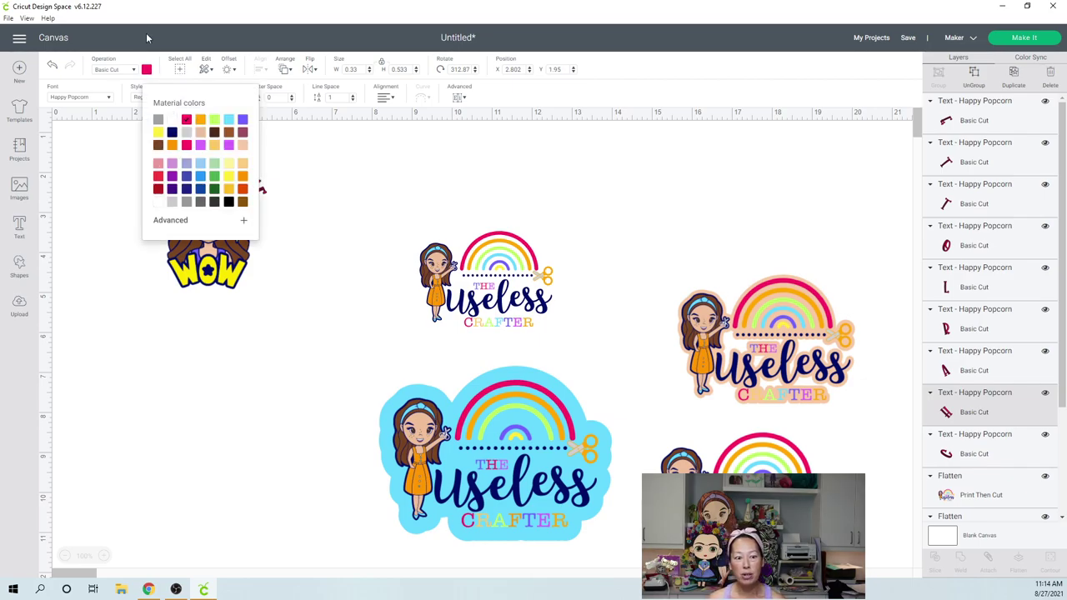
click(243, 122)
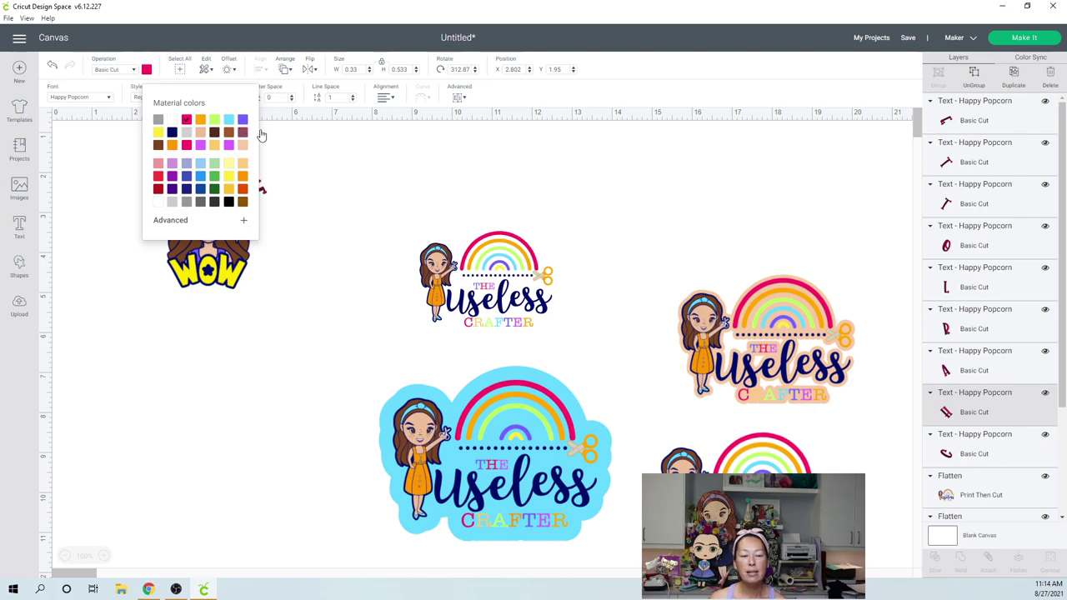
click(345, 164)
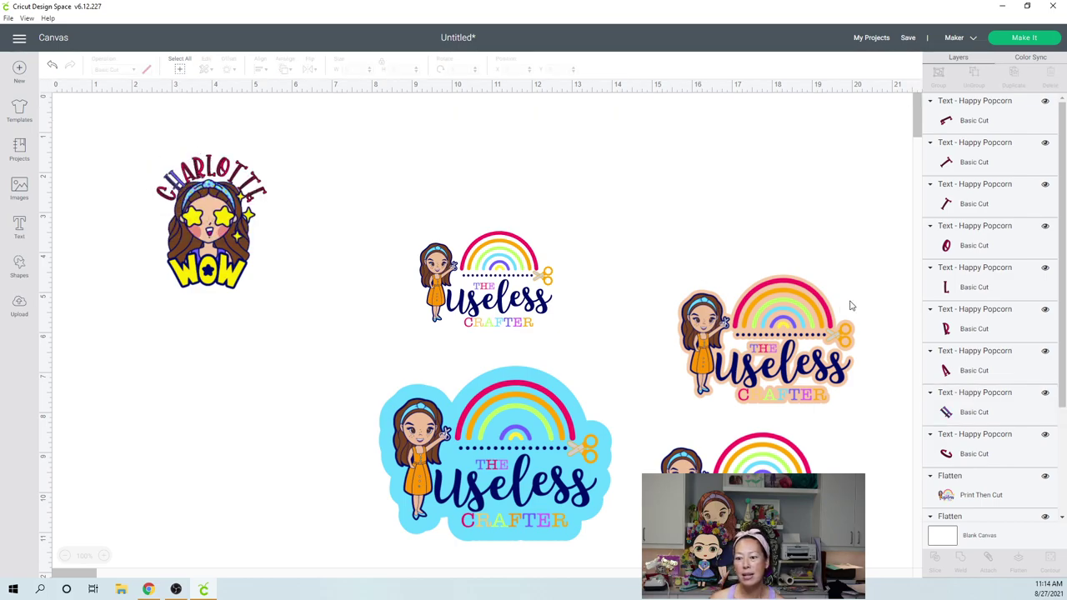
Color the name's third letter turquoise, the fourth light purple and the sixth purple
click(970, 368)
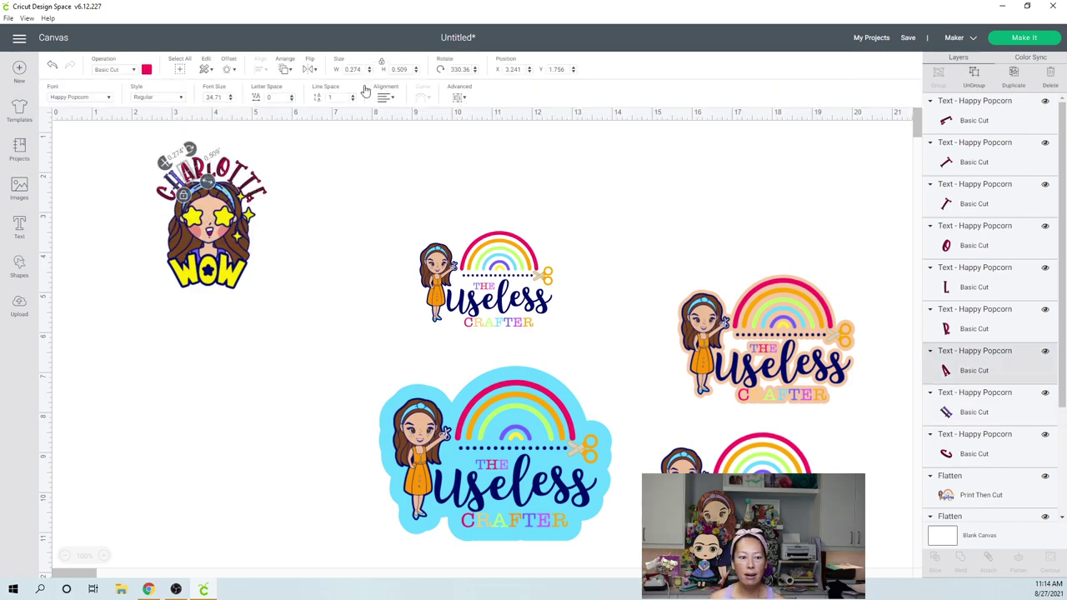
click(146, 69)
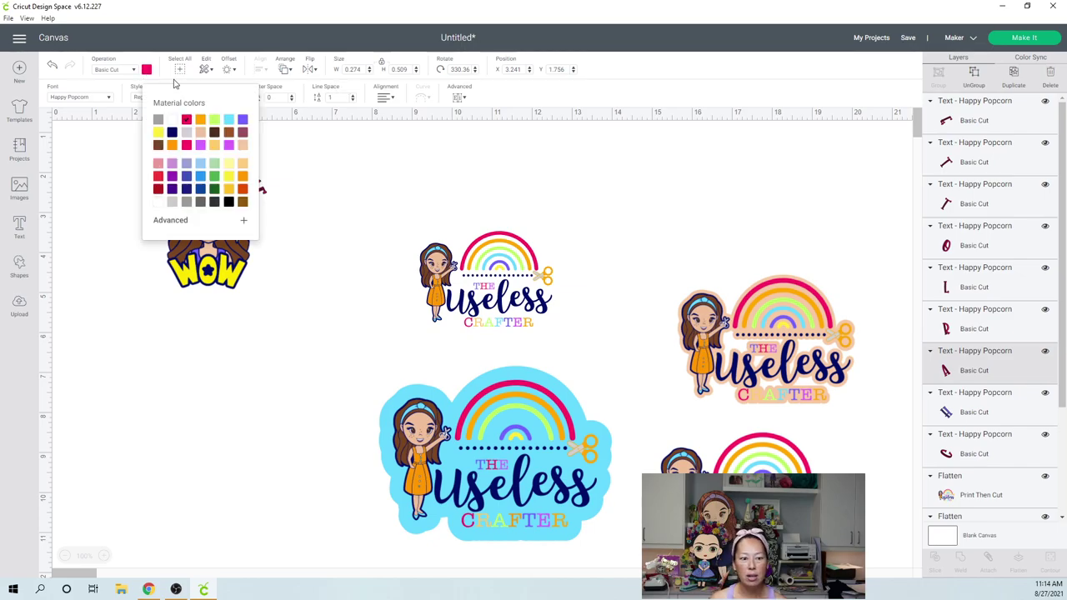
click(986, 325)
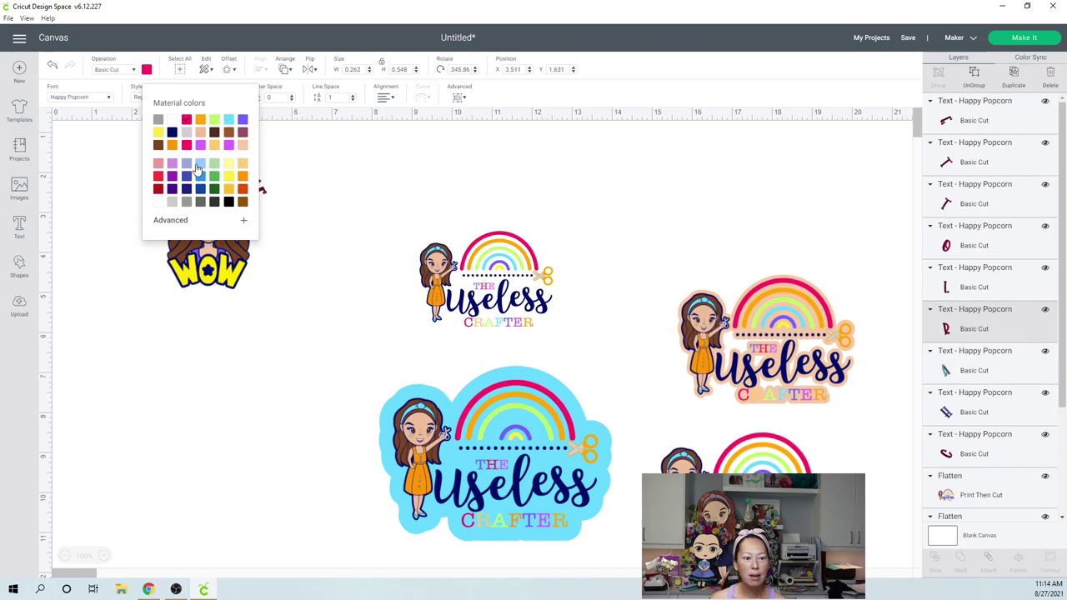
click(1017, 290)
click(1002, 244)
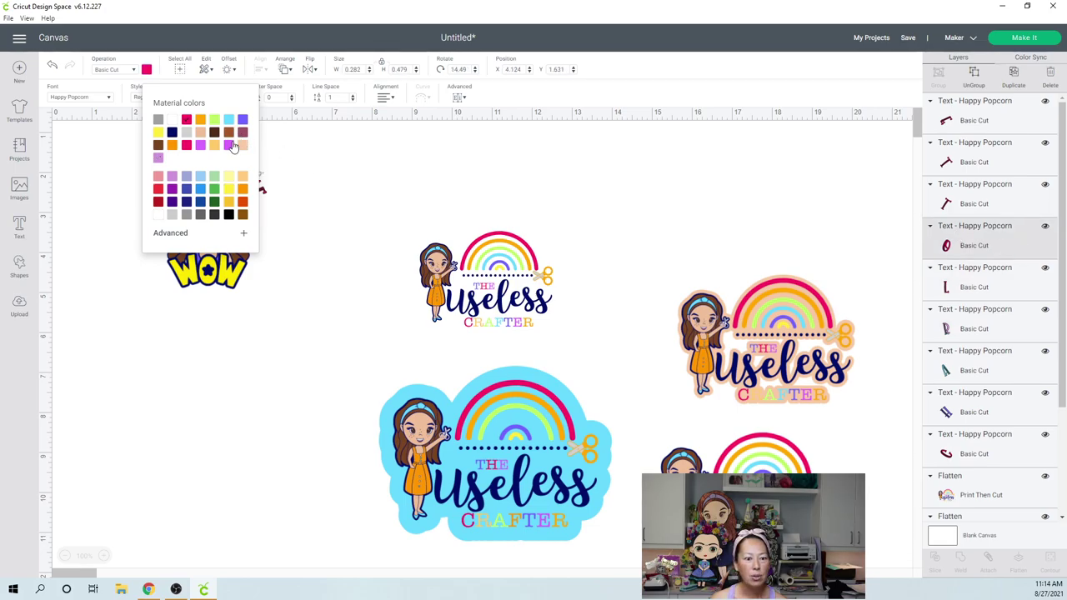
Color the name's seventh letter orange, the eighth yellow and the ninth green
click(947, 198)
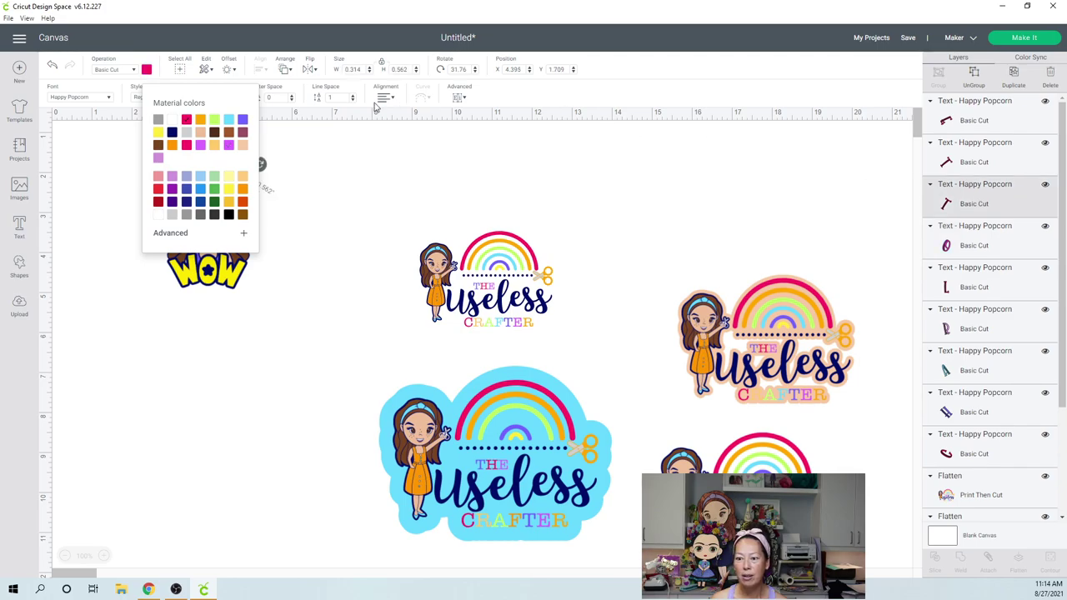
click(172, 146)
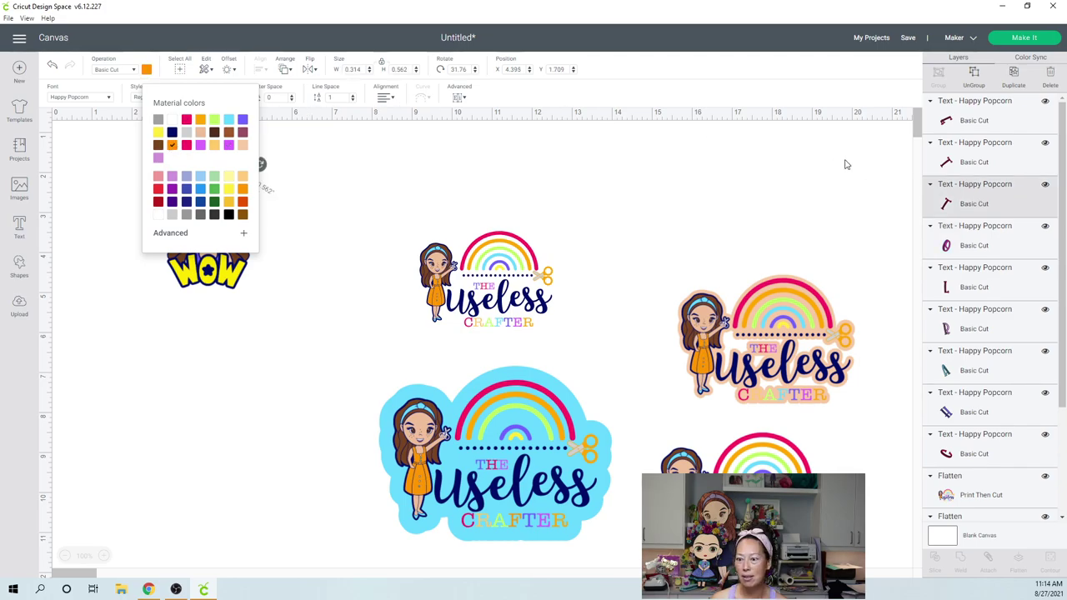
click(992, 165)
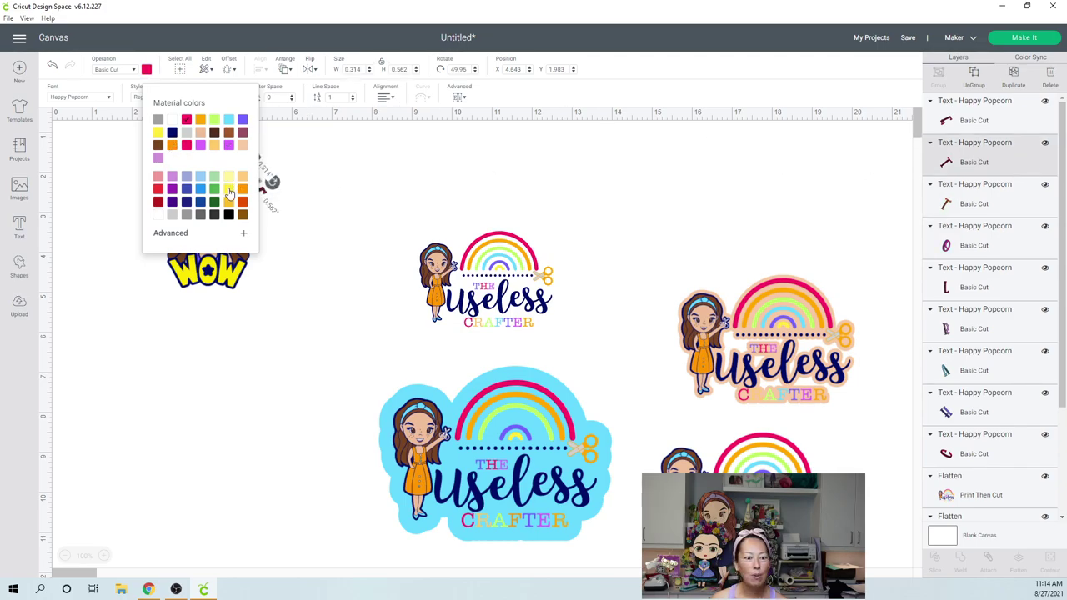
click(266, 185)
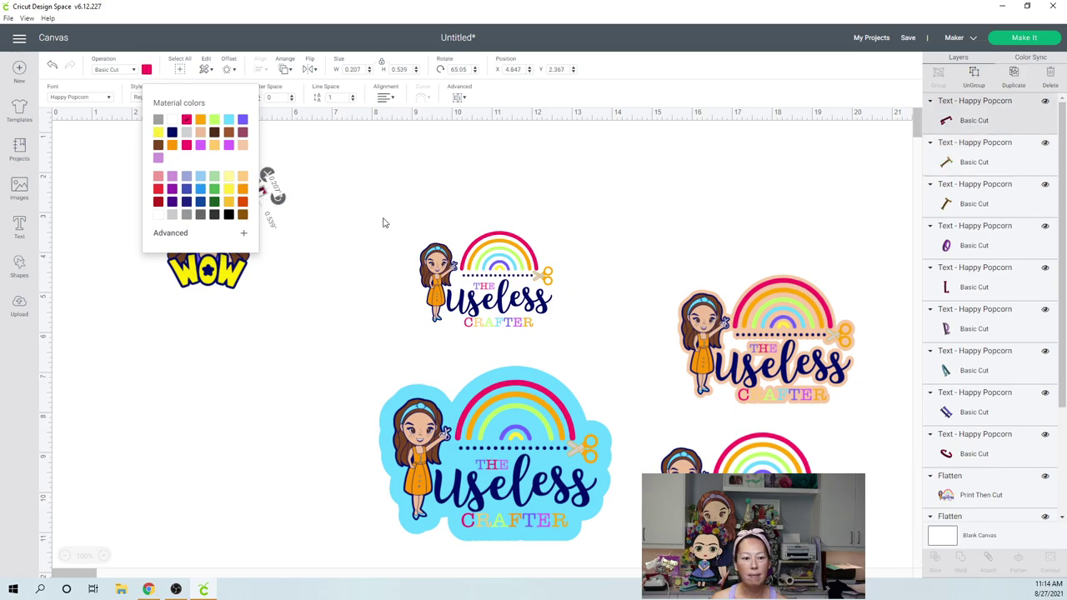
click(215, 200)
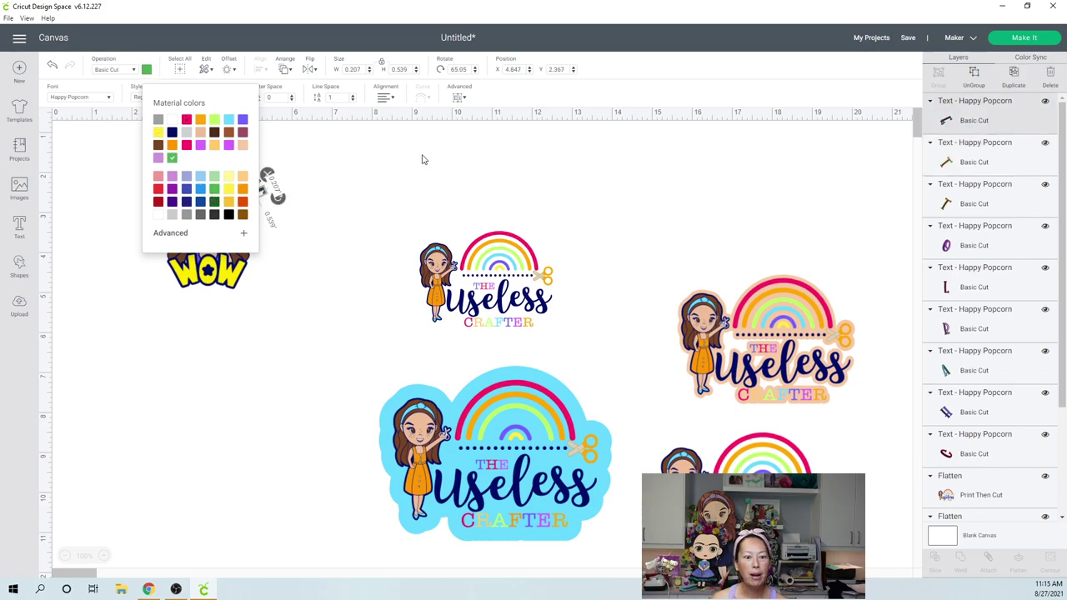
click(422, 157)
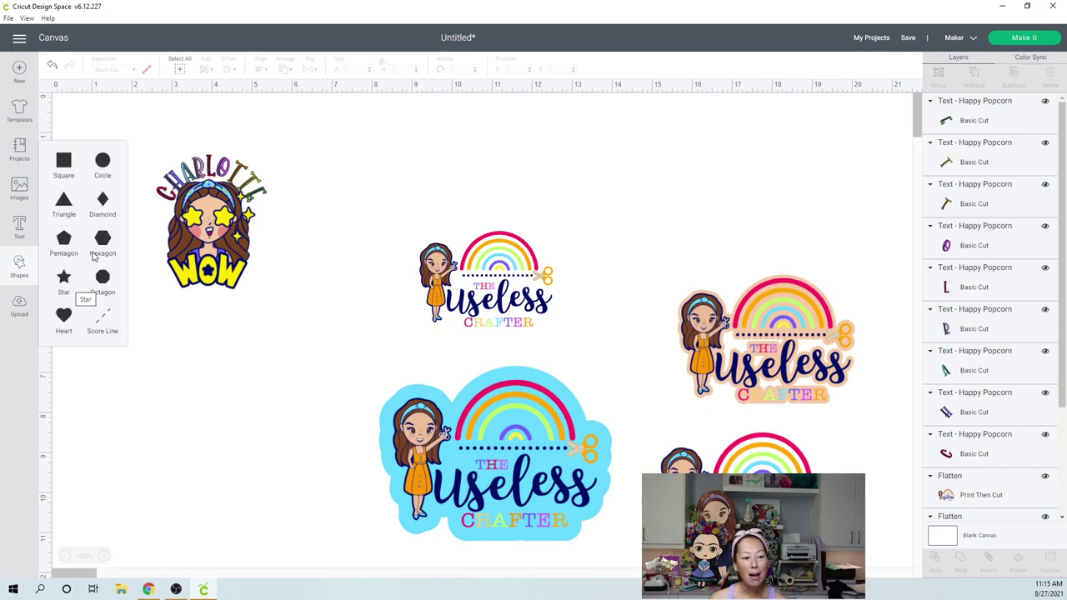
Insert a heart shape, shrink it to about 0.324 by 0.287 inches and place it on the character's left star eye
click(75, 283)
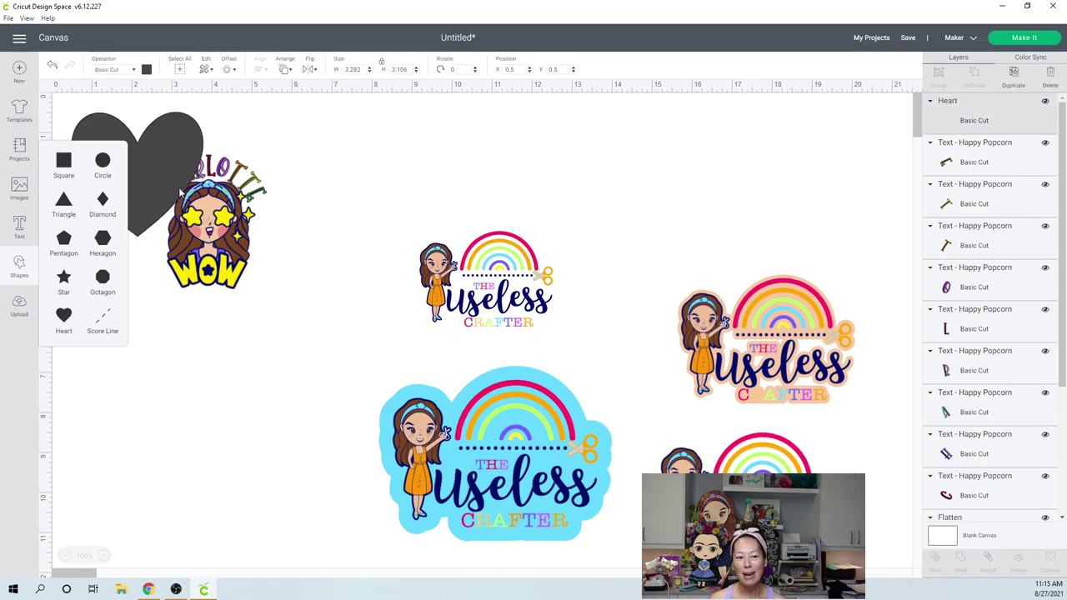
drag(161, 175, 290, 330)
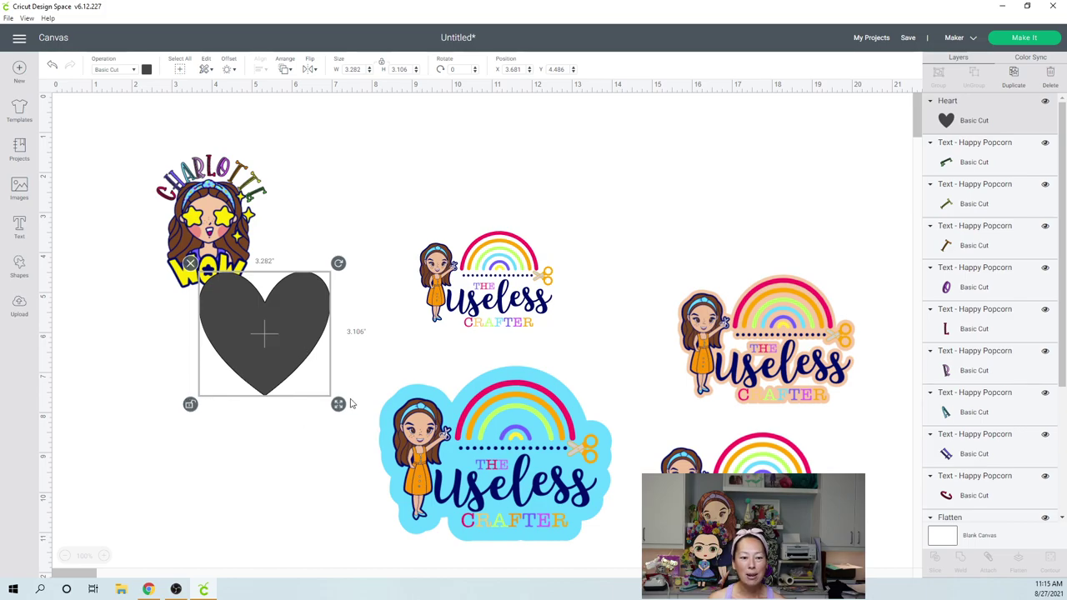
drag(338, 404, 193, 220)
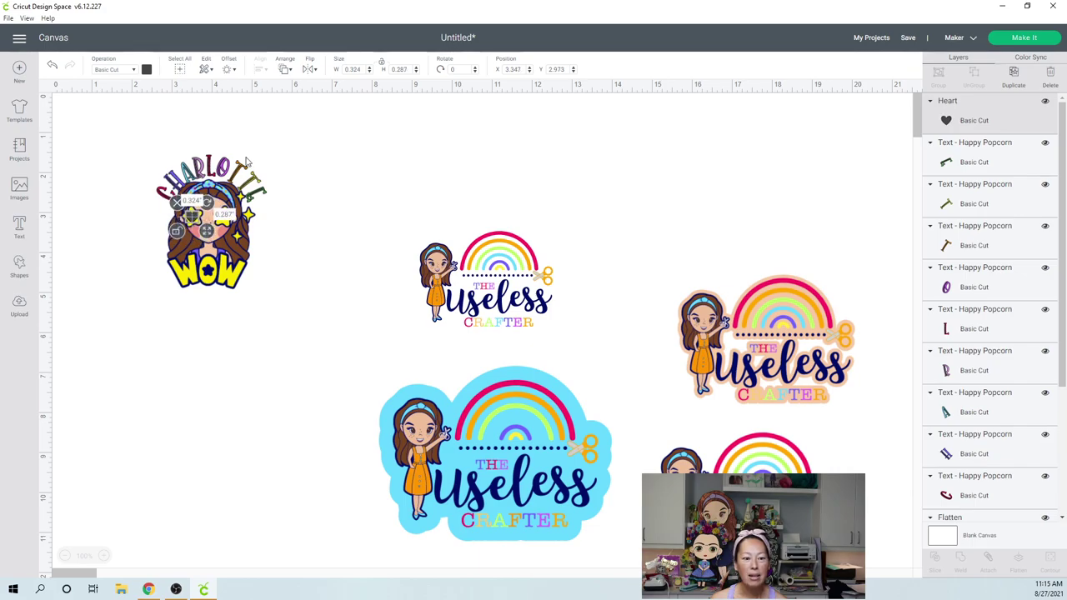
Color the heart bright purple and shrink it to about 0.269 by 0.259 inches within the star eye
click(146, 70)
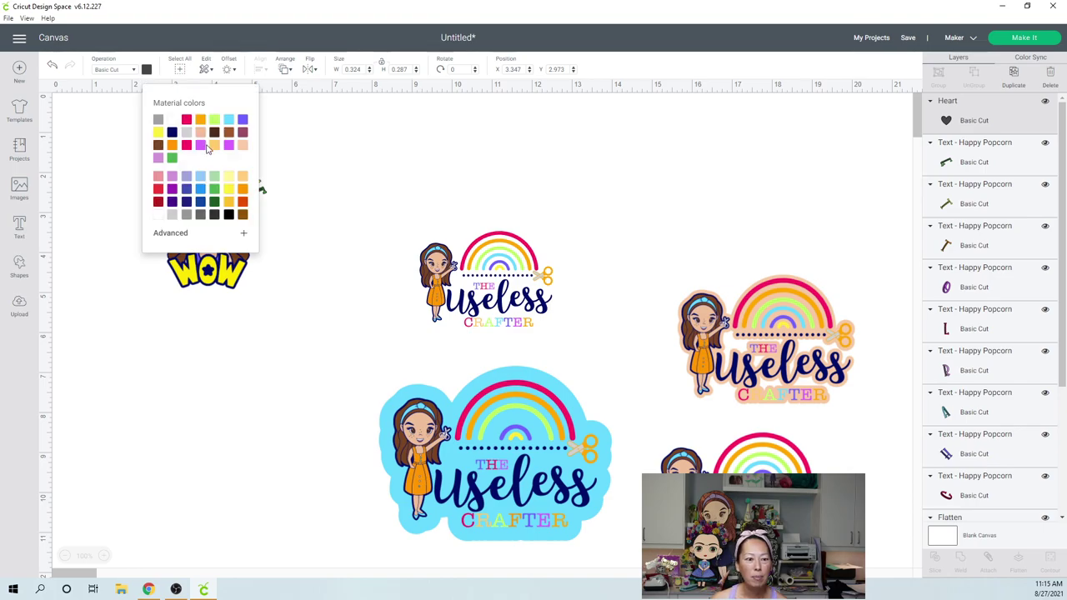
click(410, 169)
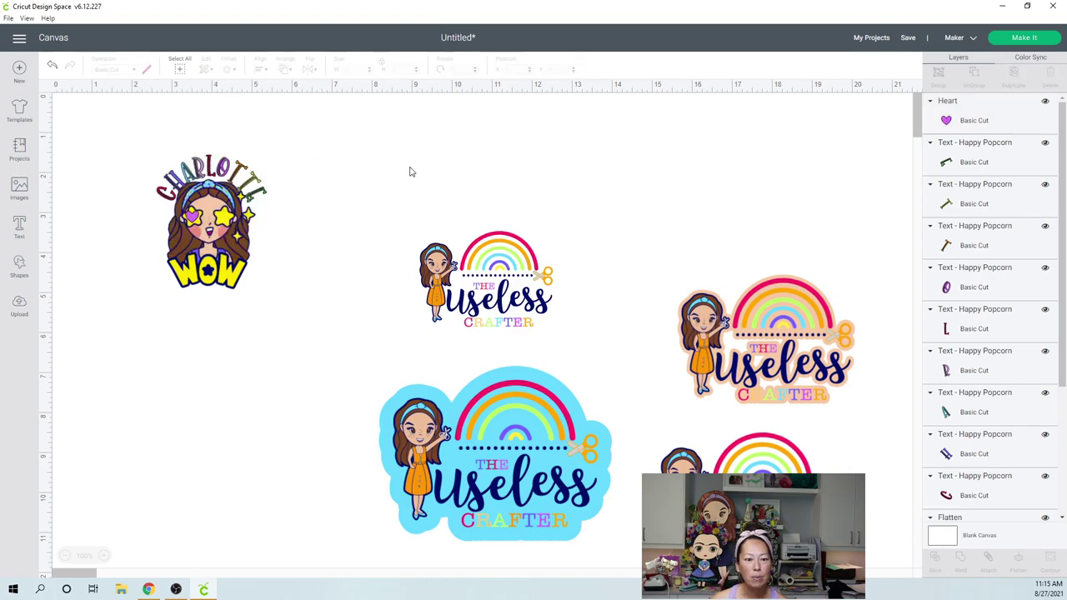
click(191, 218)
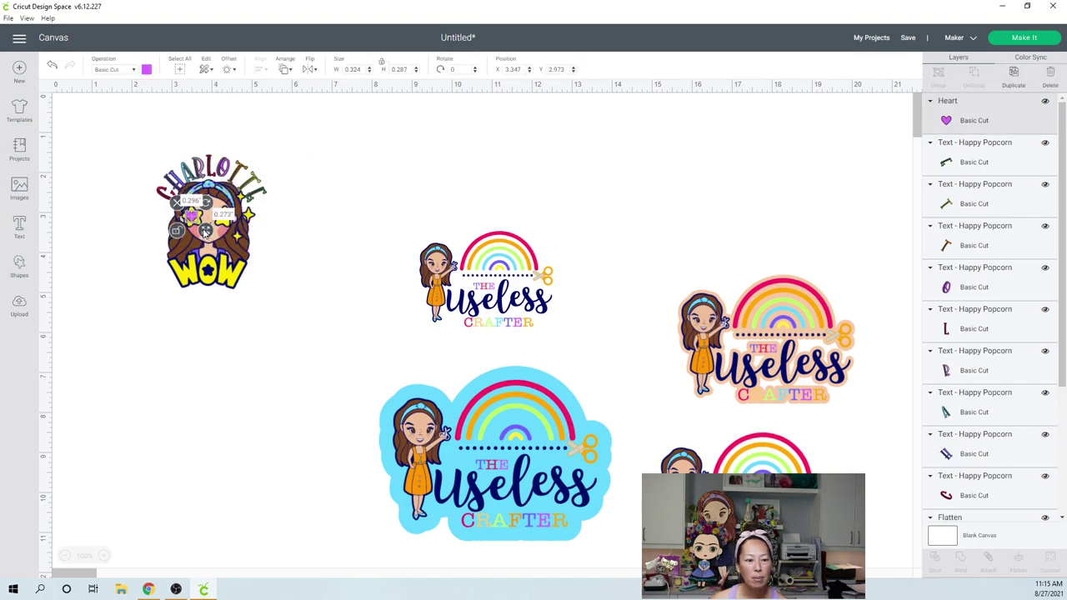
drag(208, 233, 205, 232)
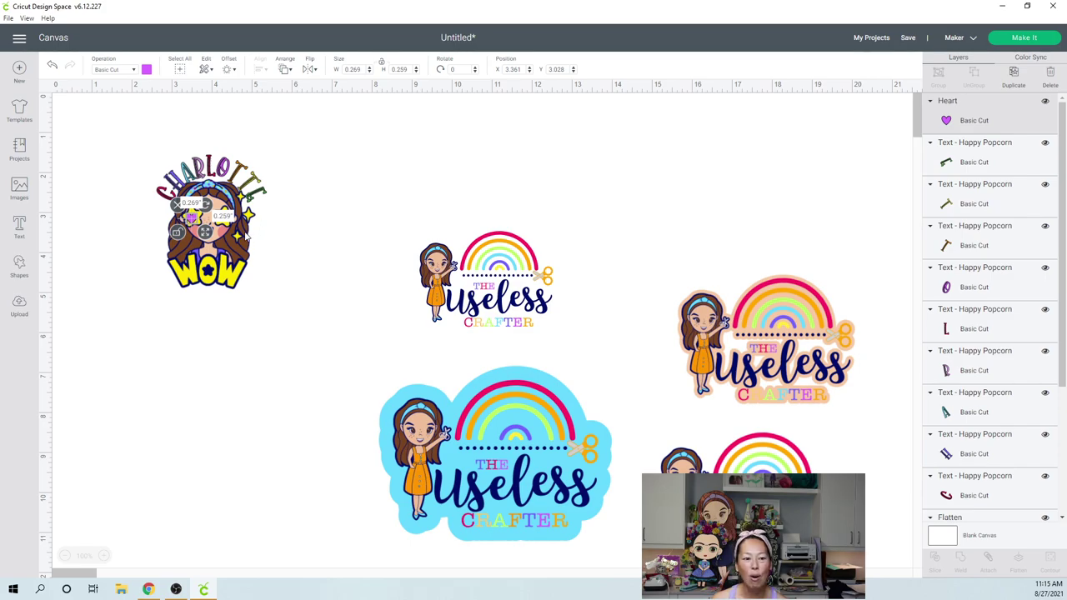
Duplicate the heart onto the right star eye and rotate the left heart to about 350 degrees
key(ctrl+d)
drag(206, 231, 250, 210)
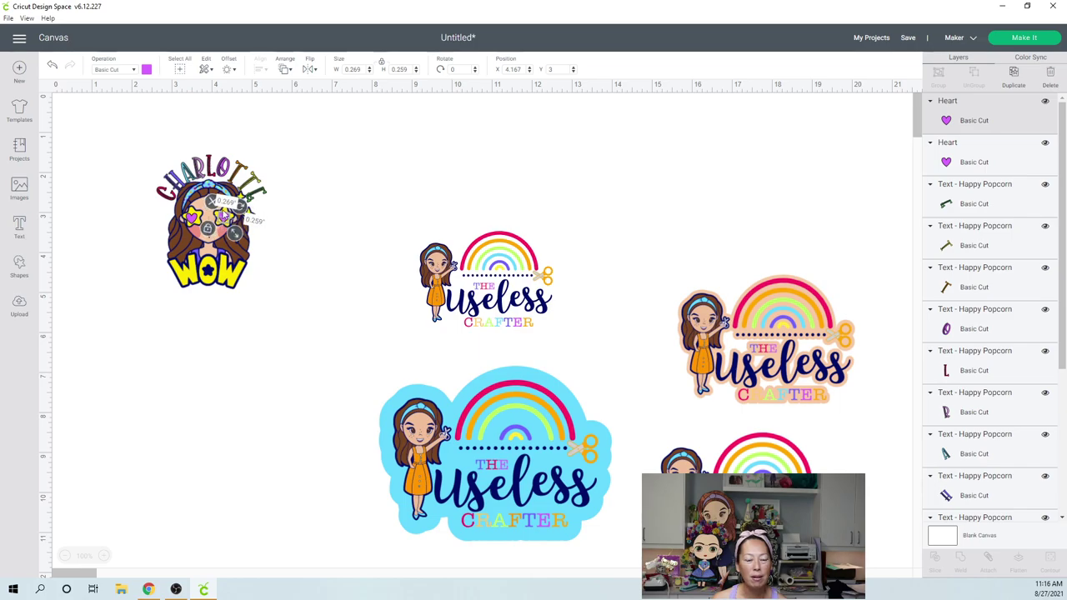
click(192, 220)
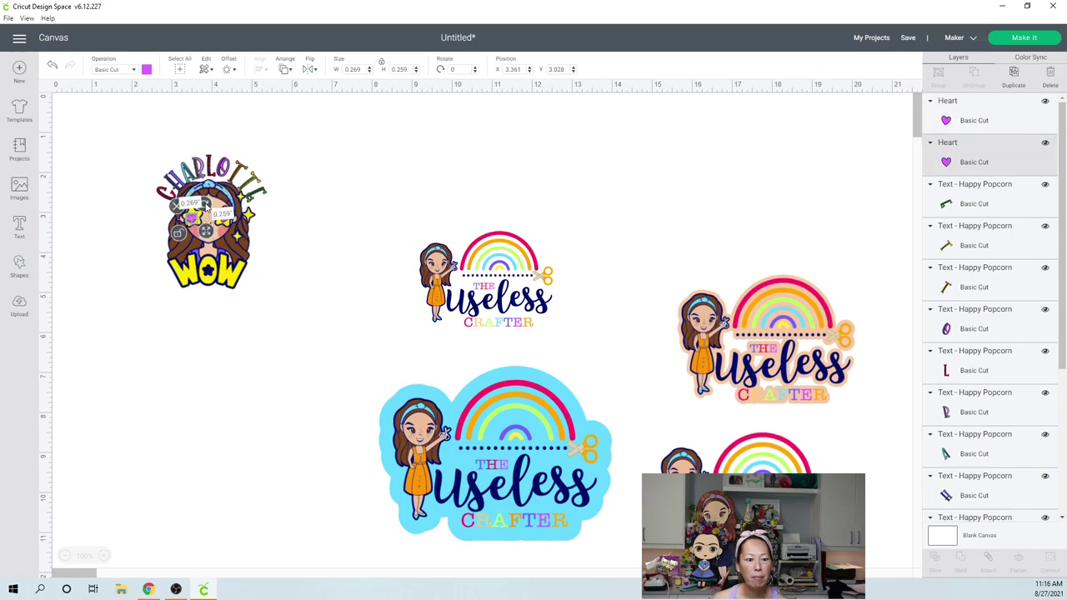
drag(202, 202, 196, 214)
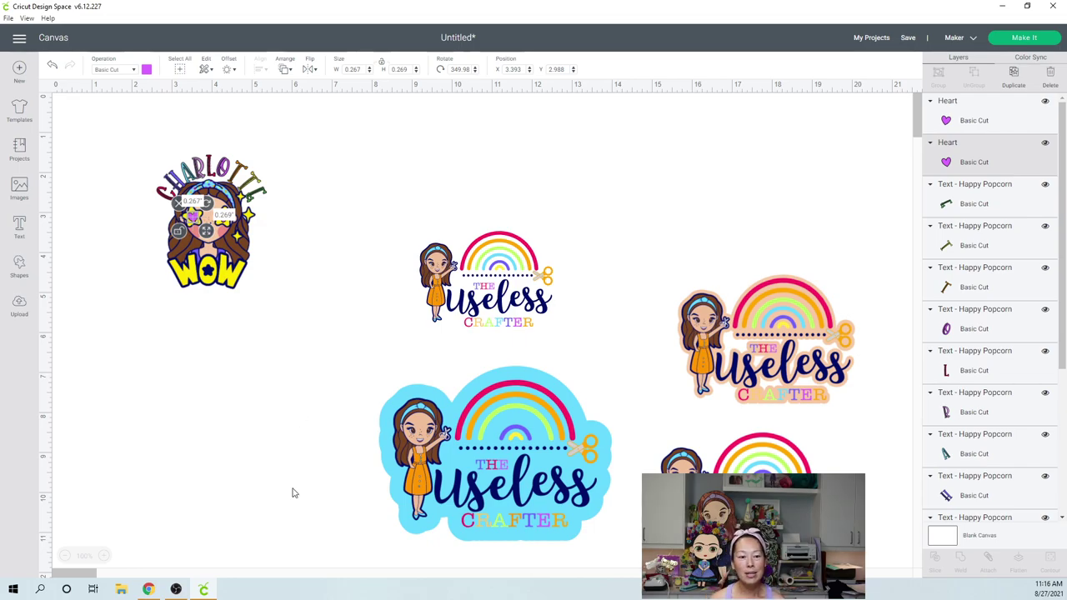
click(218, 424)
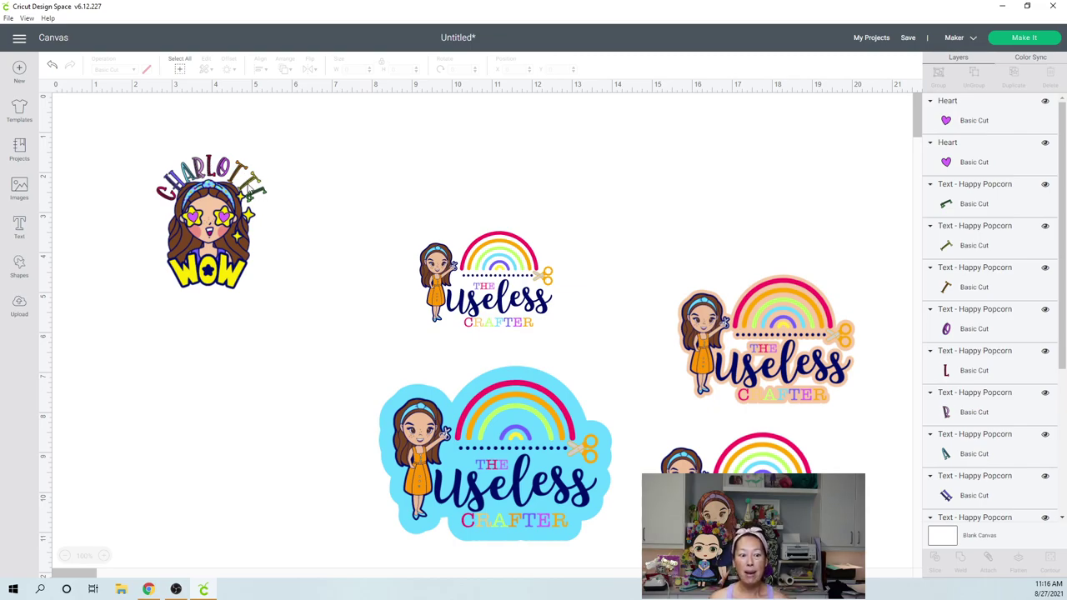
Create a welded 0.1-inch offset with rounded corners around the whole WOW sticker, its name and hearts
drag(128, 133, 282, 337)
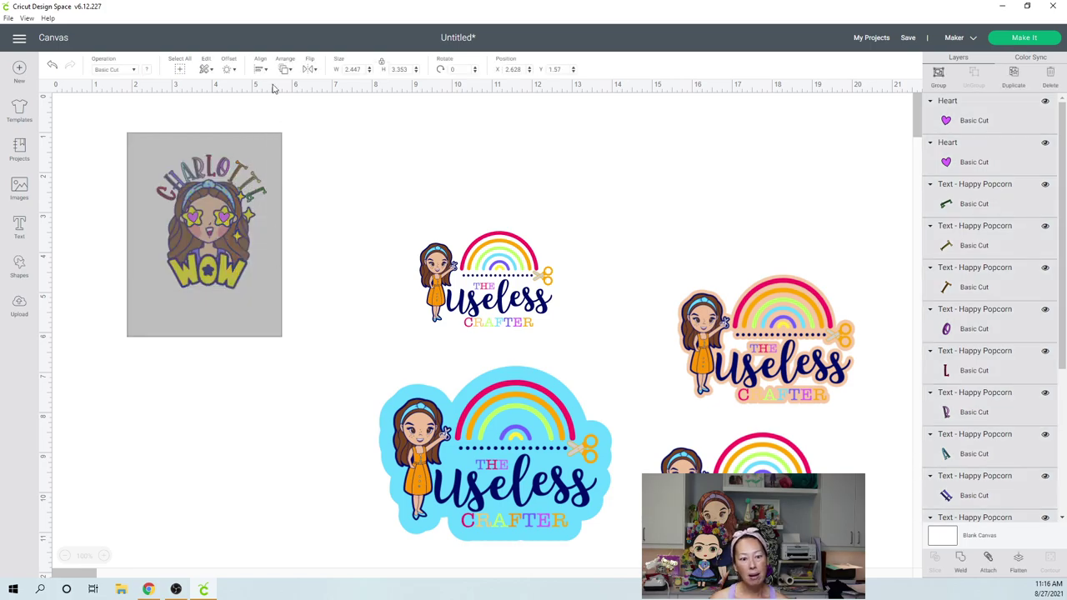
click(225, 72)
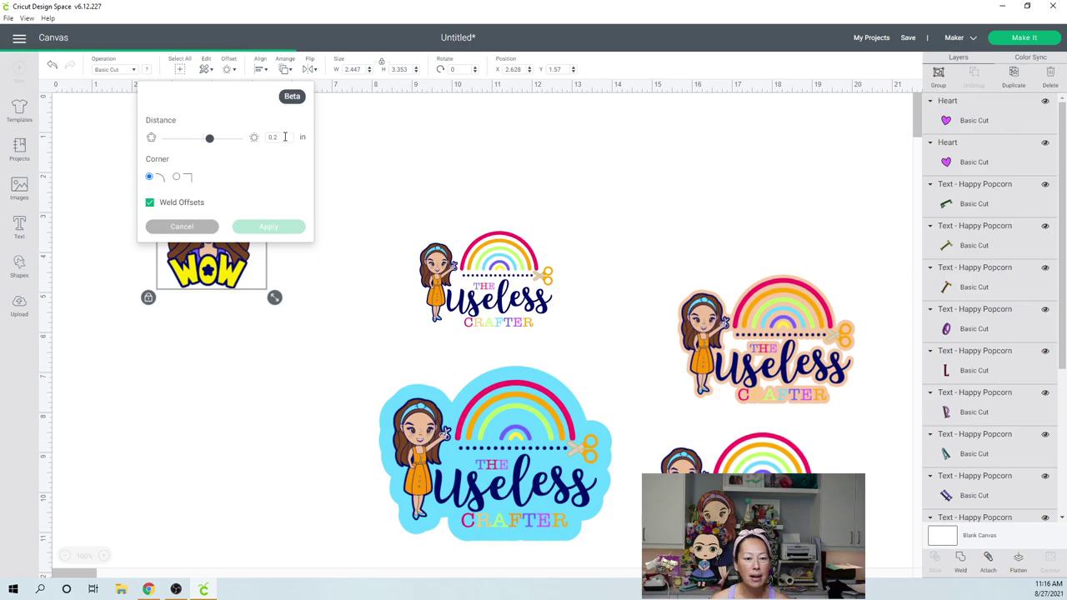
text(0.1)
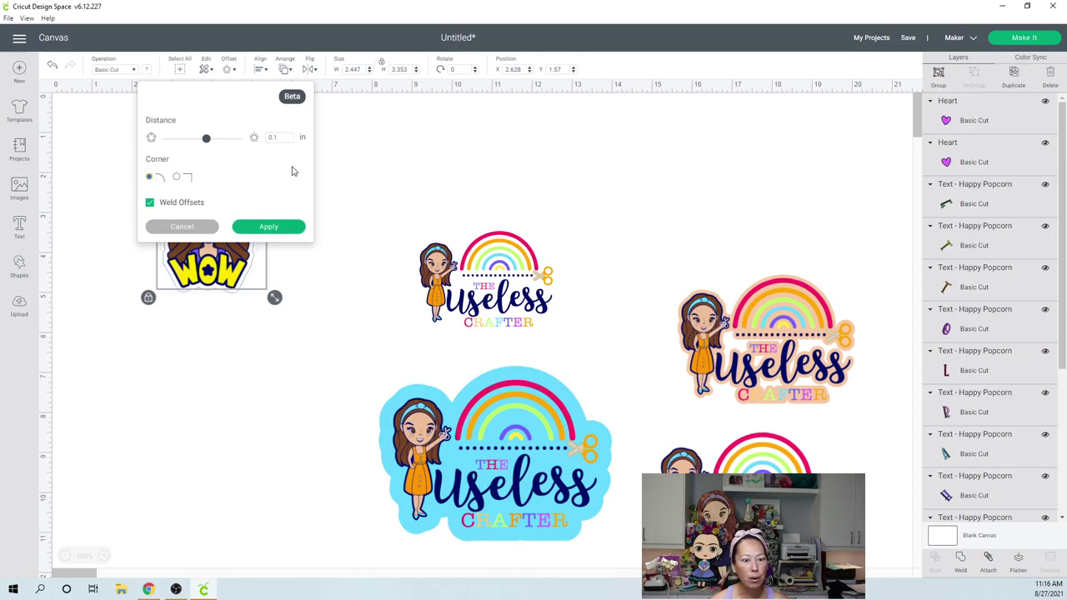
click(287, 228)
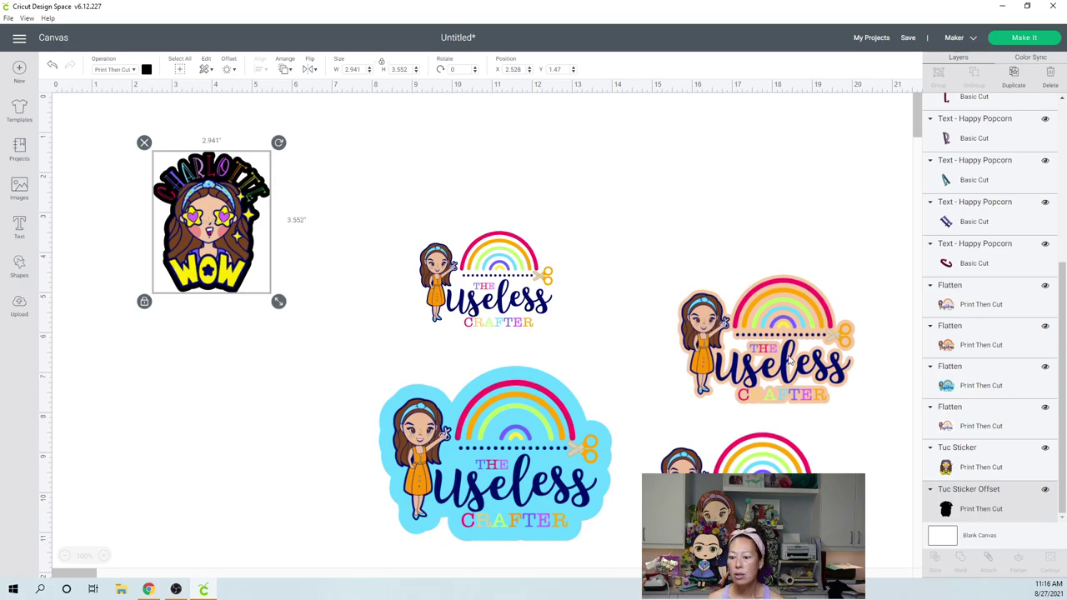
Change the sticker offset's print color to white
click(147, 70)
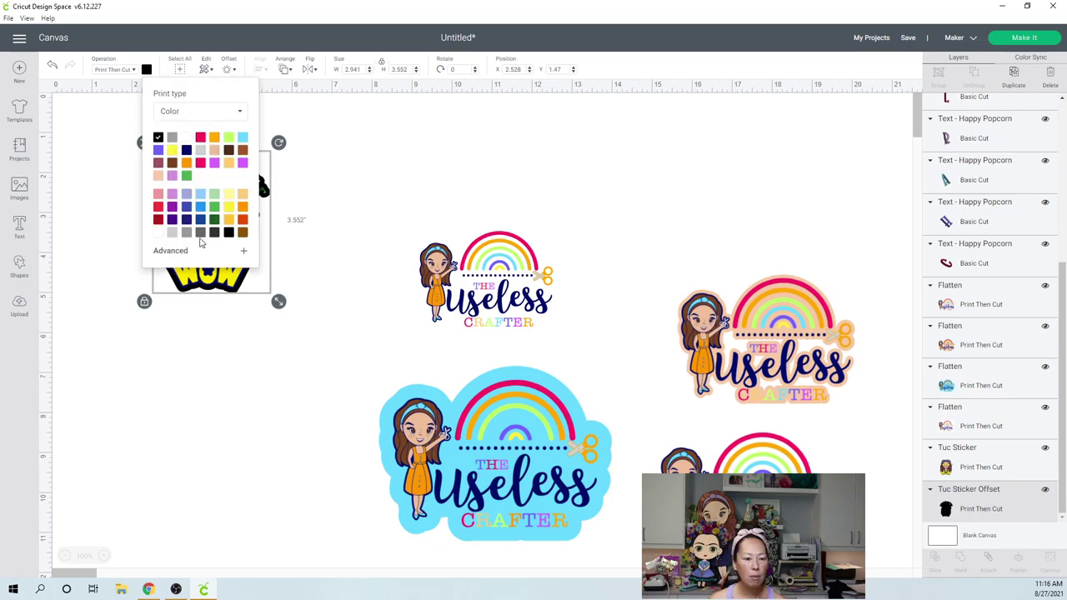
click(159, 234)
click(211, 360)
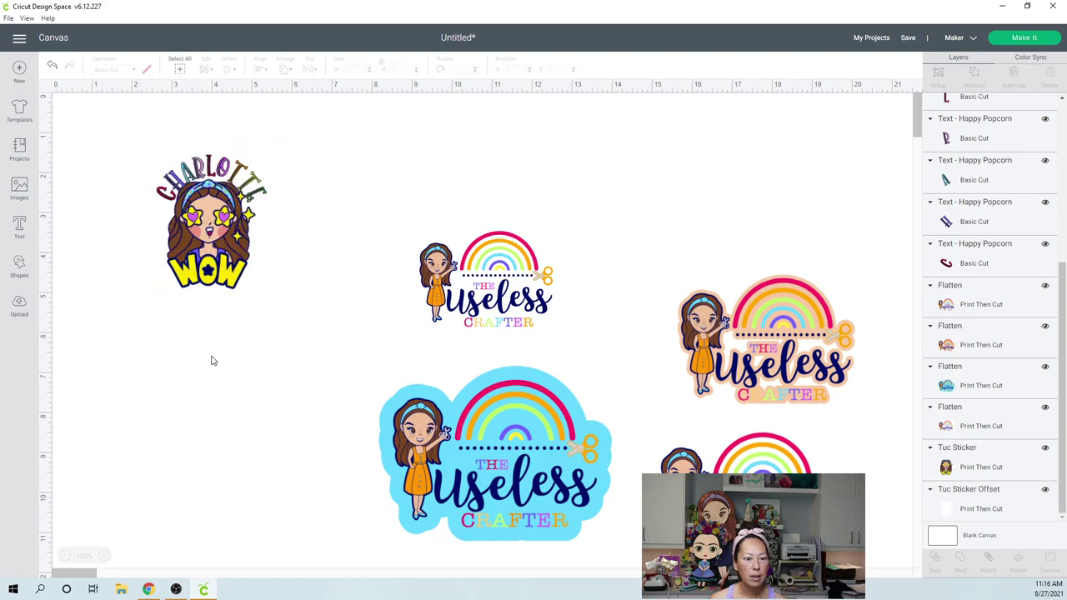
Flatten the WOW character, name, hearts and white offset into one print-then-cut image, and scale it down
drag(298, 339, 131, 143)
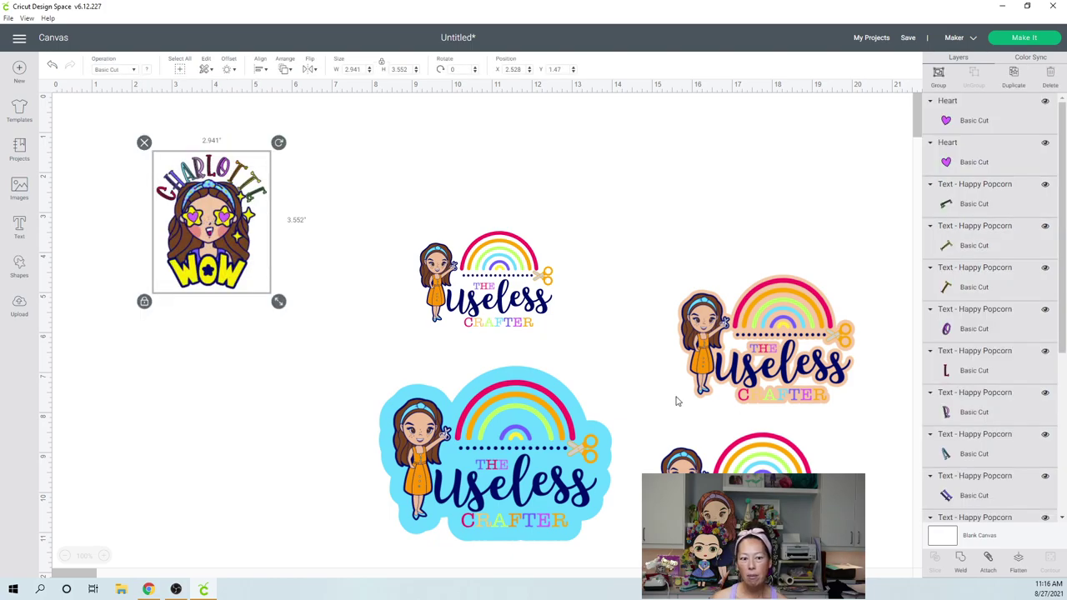
click(1016, 564)
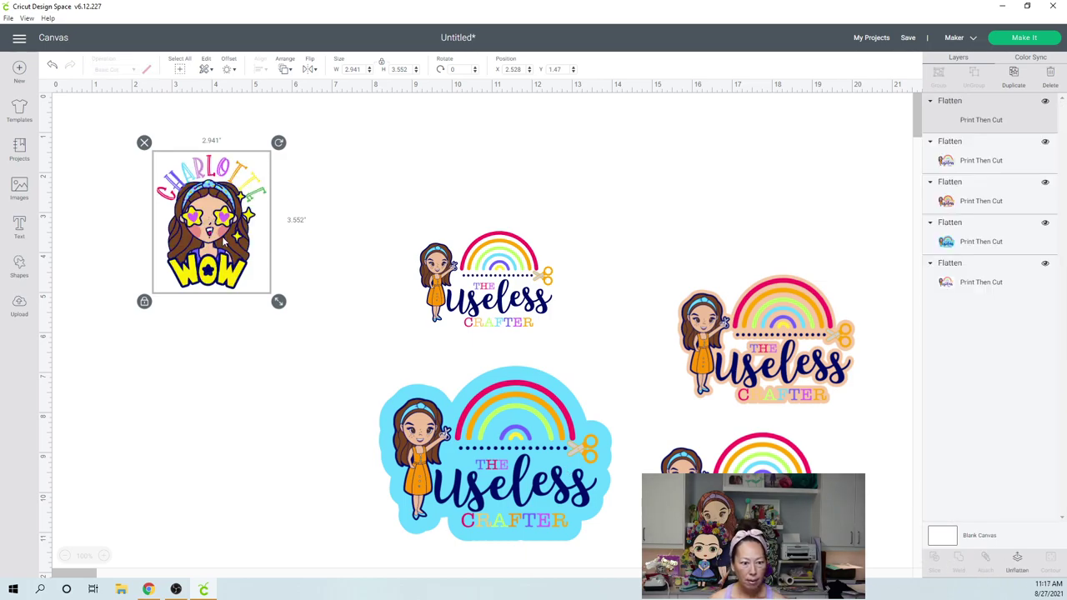
drag(279, 302, 256, 274)
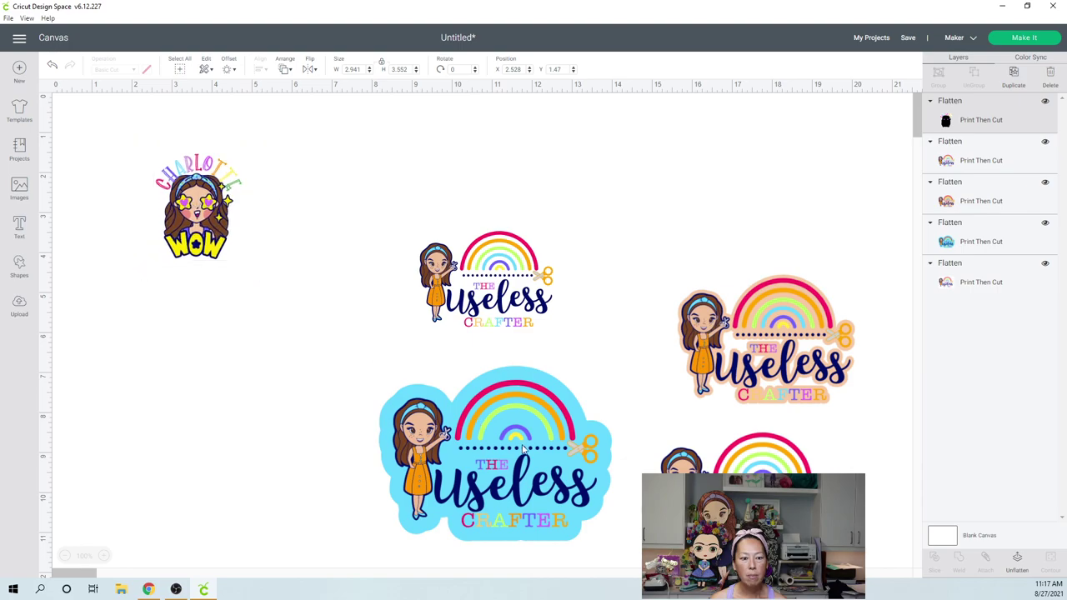
Move the blue-backed Useless Crafter logo below the WOW sticker and shrink it to about 3.736 by 2.811 inches
drag(514, 461, 373, 437)
drag(490, 532, 417, 484)
click(406, 478)
click(479, 529)
drag(479, 528, 398, 466)
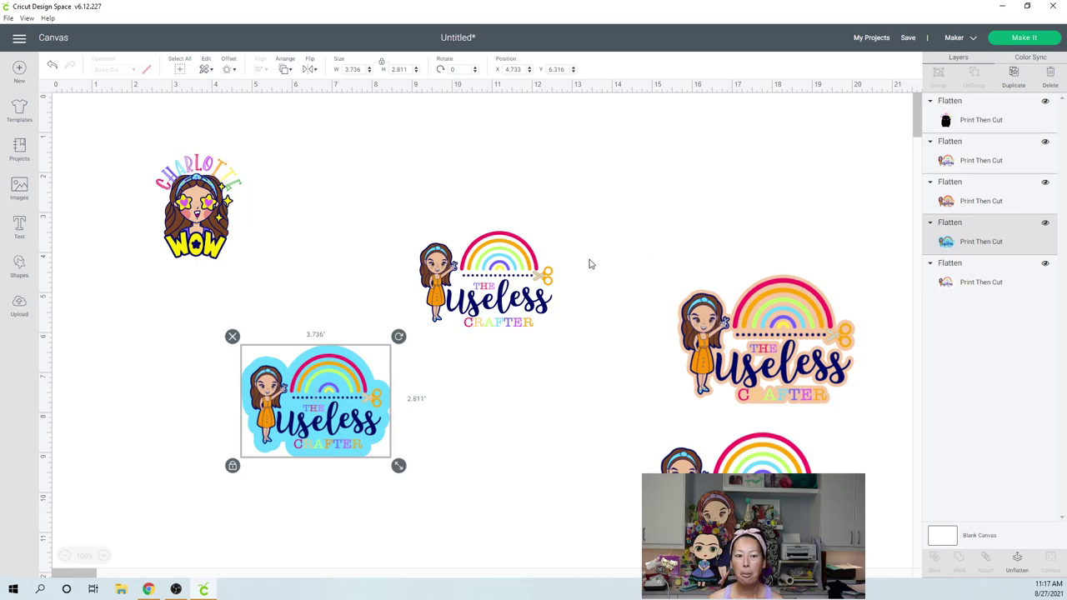
Save the project under the title "Stickers"
click(907, 38)
text(sTICKER)
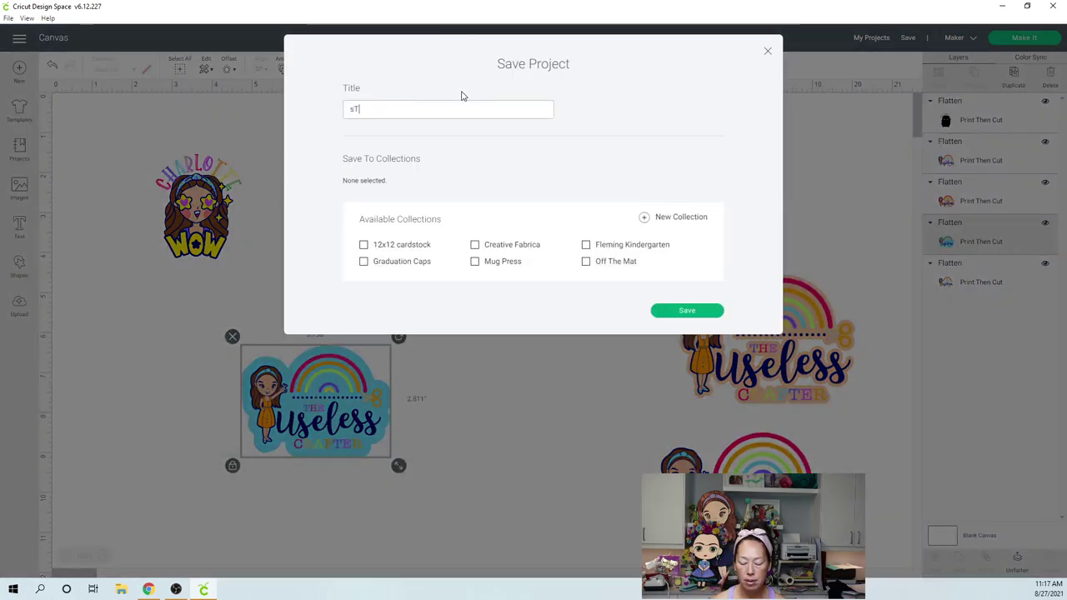
key(BackSpace)
key(BackSpace)
key(BackSpace)
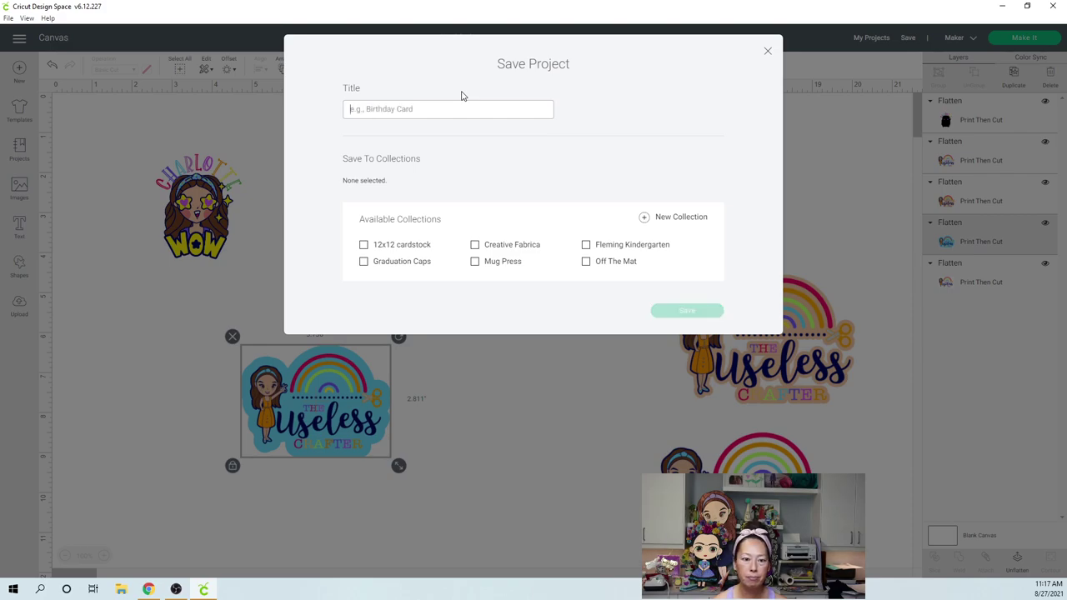
text(Stickers)
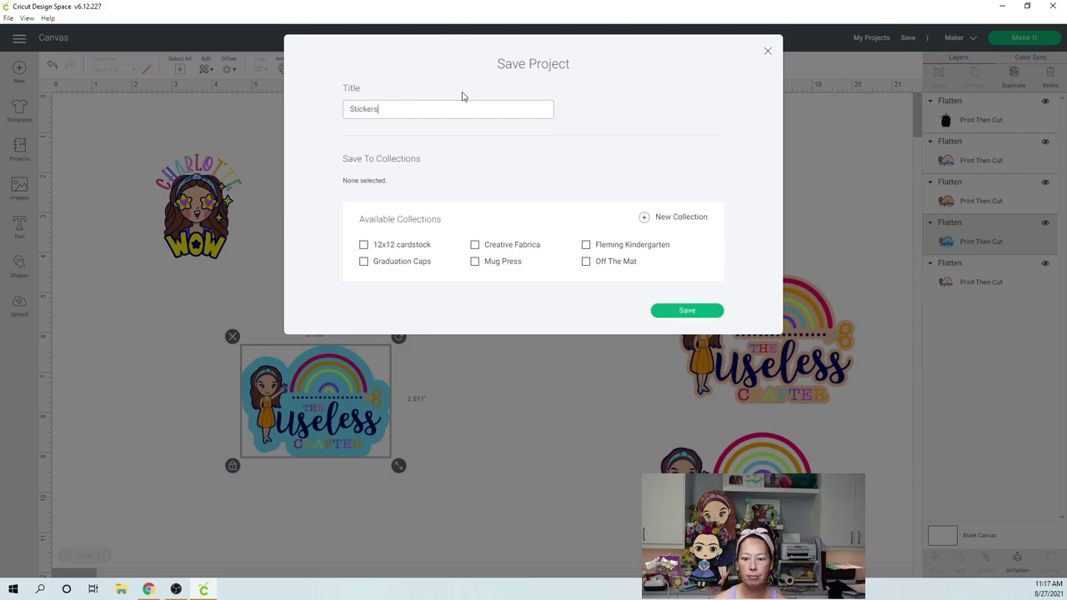
click(681, 313)
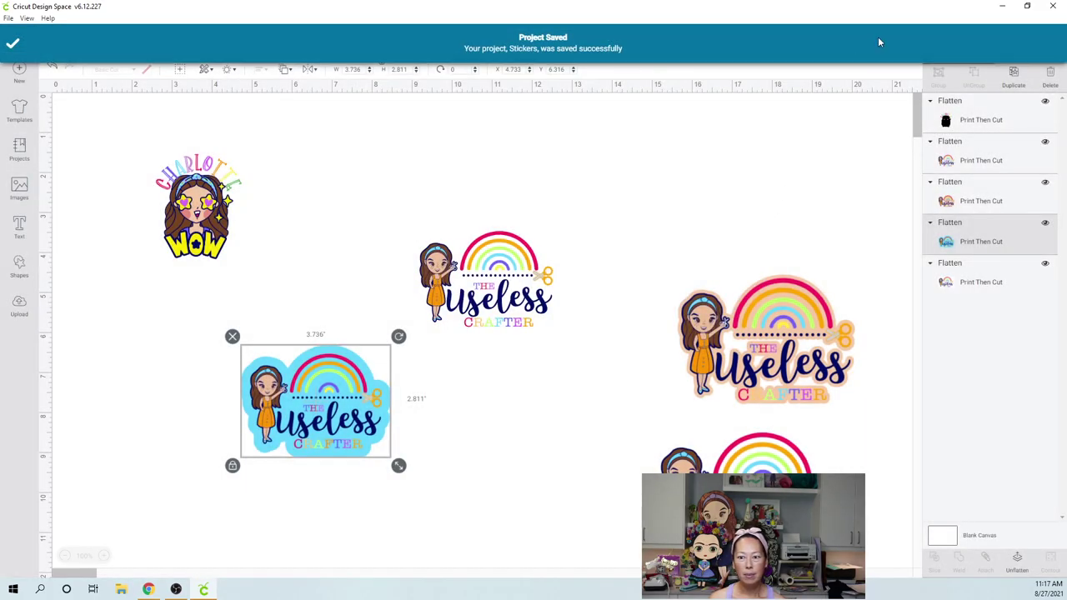
Send the project to mat preparation, review both print-then-cut mats and continue to the making stage
click(997, 42)
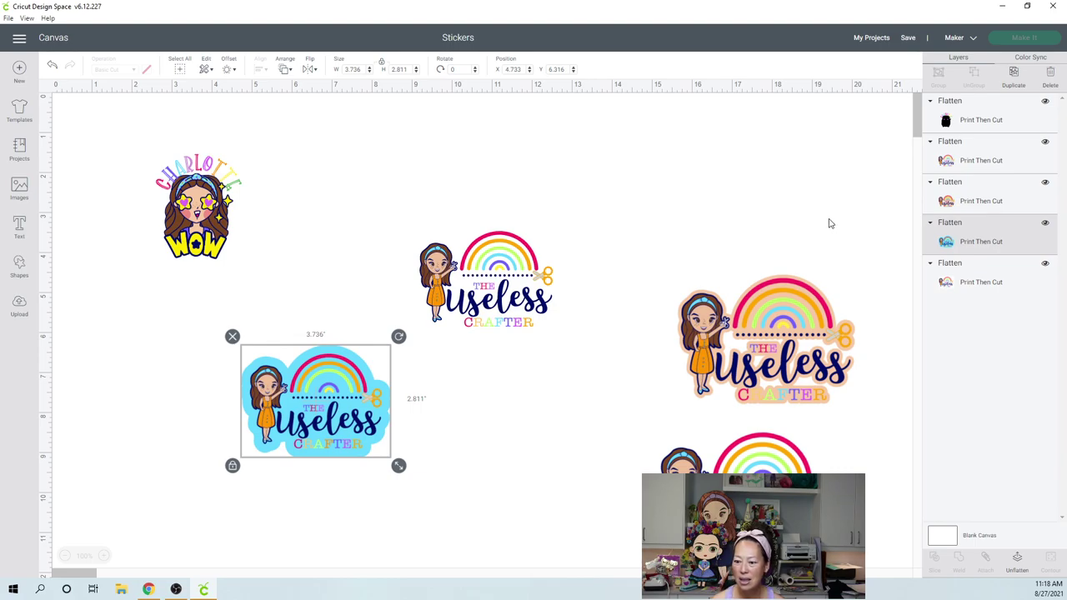
click(1034, 46)
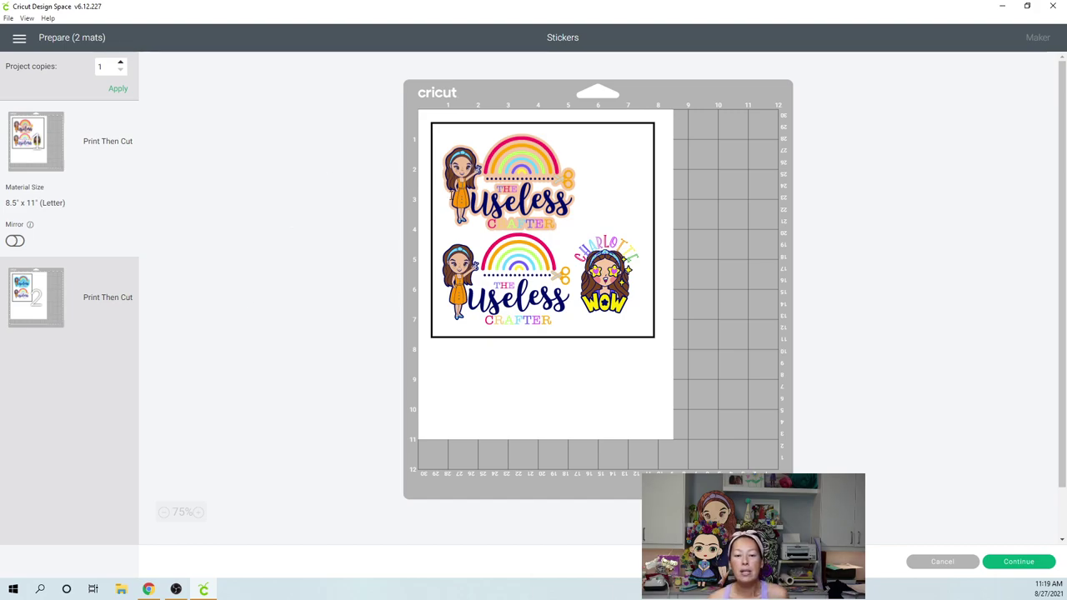
scroll(450, 198, down, 3)
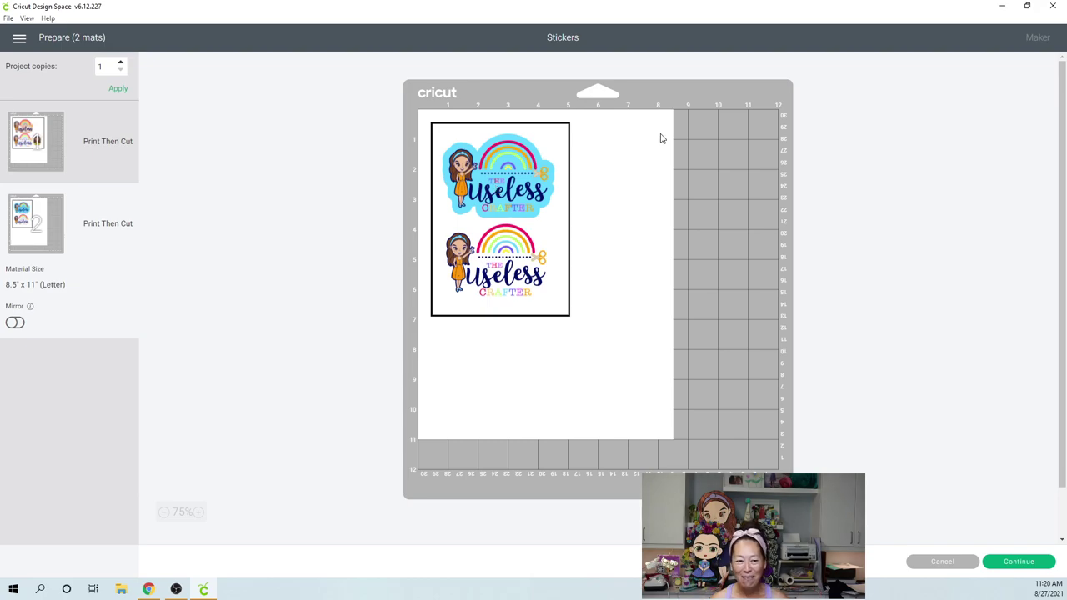
click(1019, 561)
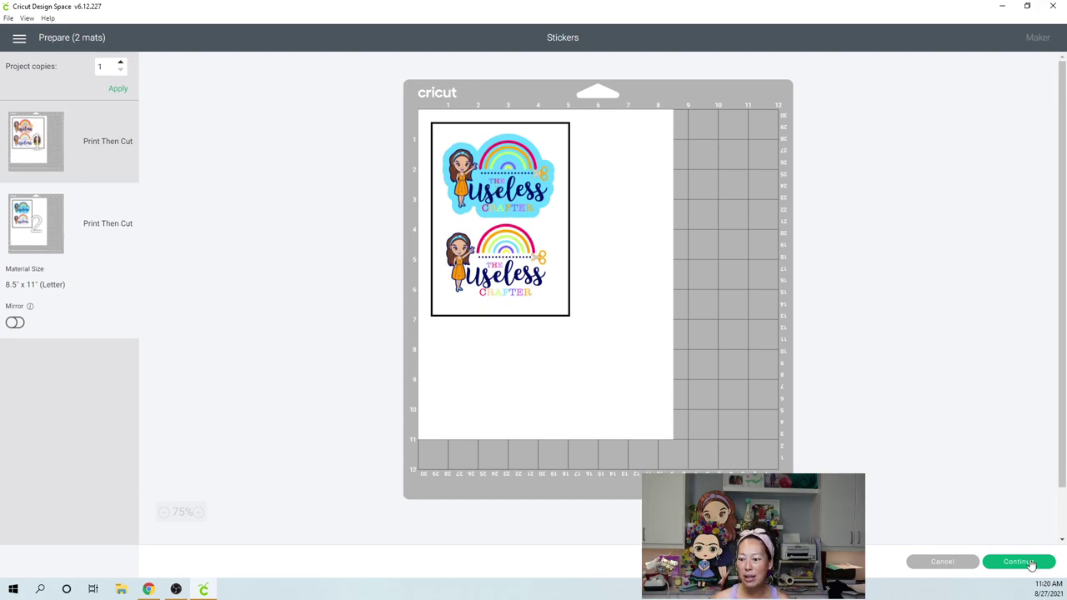